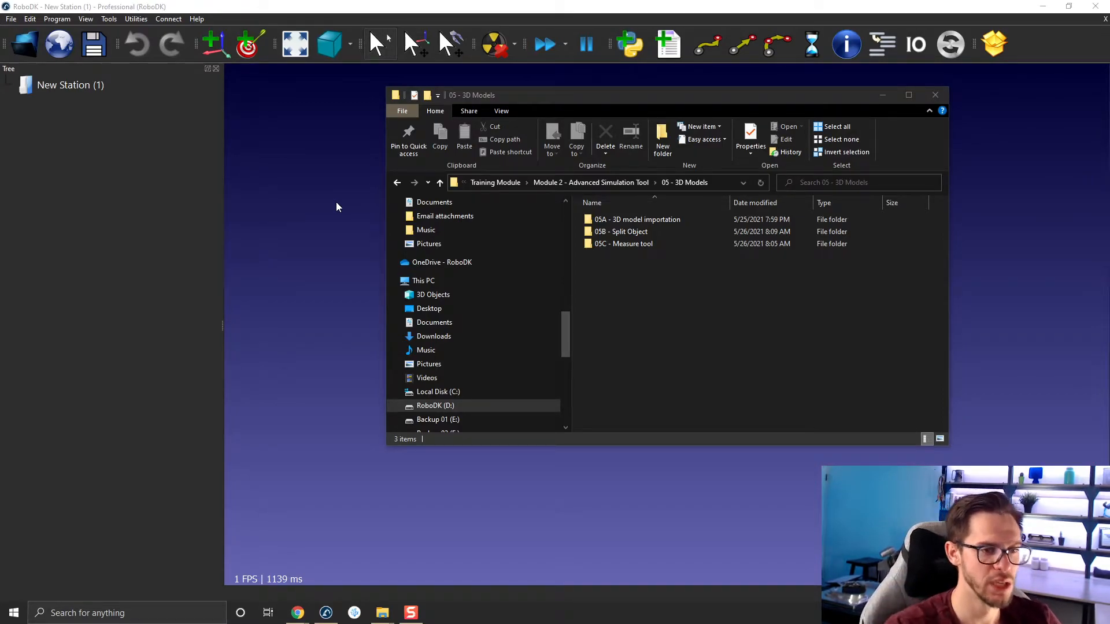
- Load Rectangle-1000x700.sld from the 05C - Measure tool folder into the station and minimize the file window
{"action": "double_click", "coordinate": [623, 245]}
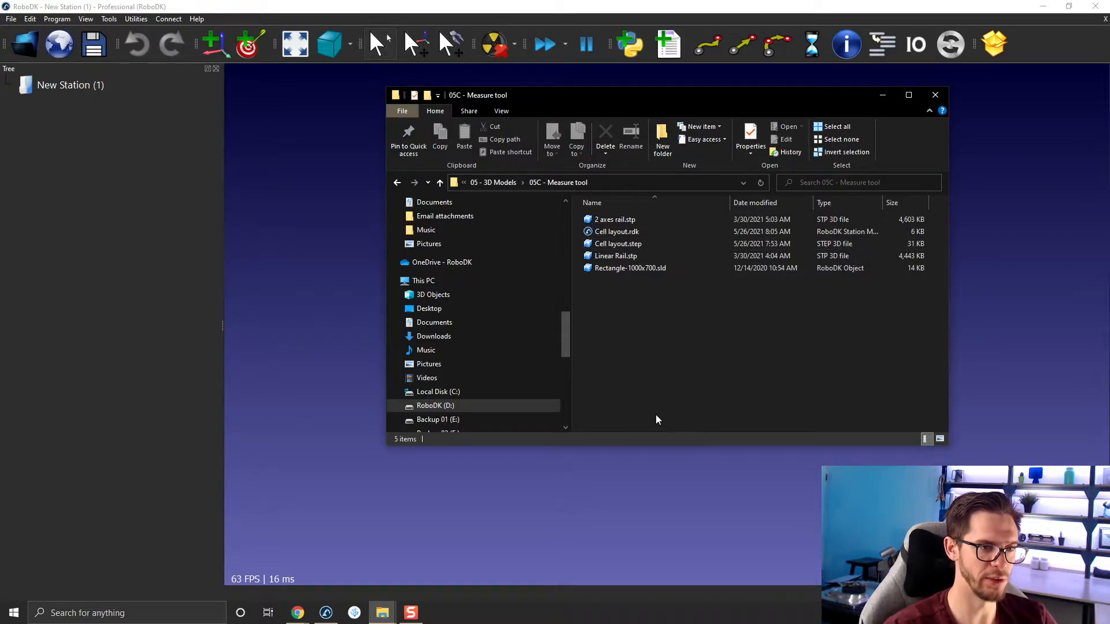
{"action": "left_click", "coordinate": [606, 269]}
{"action": "left_click_drag", "start_coordinate": [601, 268], "coordinate": [311, 250]}
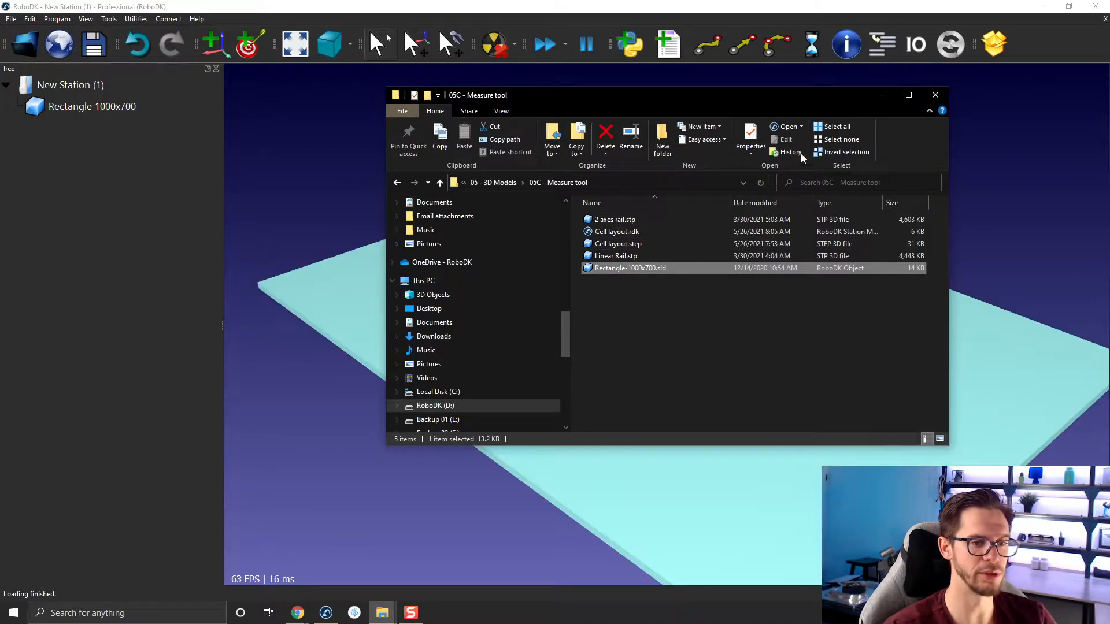
{"action": "left_click", "coordinate": [881, 96]}
{"action": "middle_click_drag", "start_coordinate": [629, 409], "coordinate": [548, 258]}
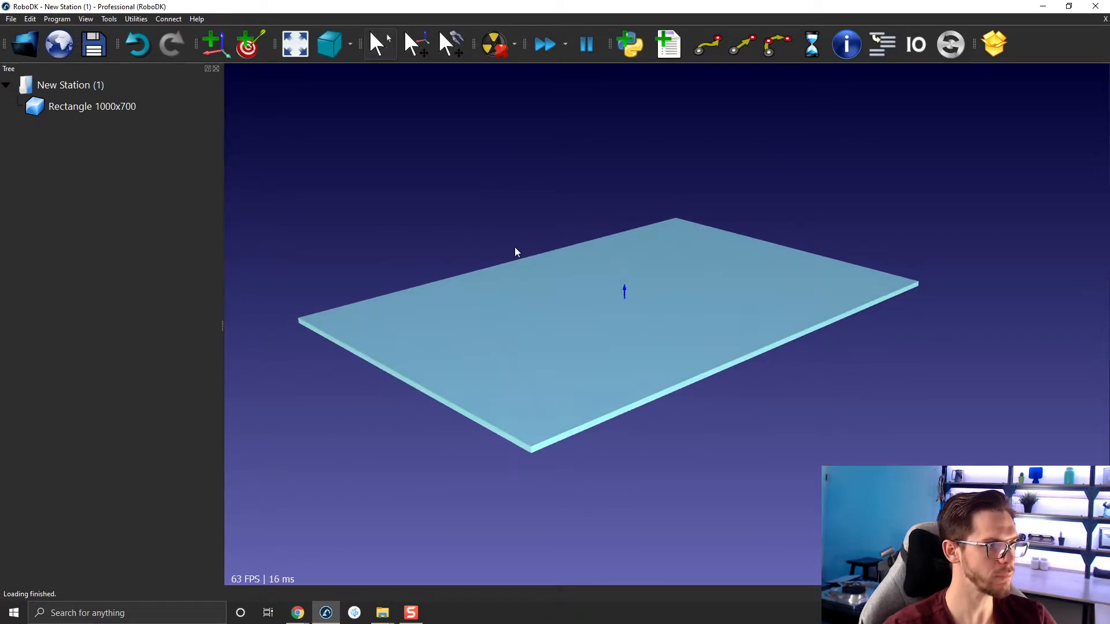
- Open the Measure tool and toggle measuring off and on, leaving it enabled
{"action": "left_click", "coordinate": [136, 19]}
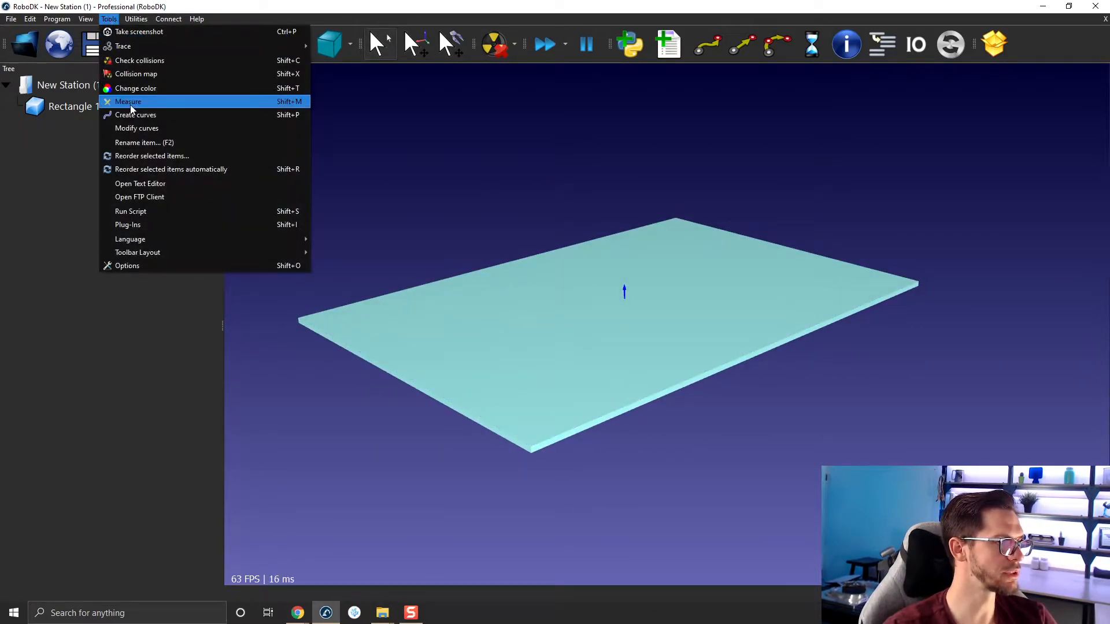
{"action": "left_click", "coordinate": [130, 106]}
{"action": "mouse_move", "coordinate": [596, 290]}
{"action": "left_mouse_down"}
{"action": "mouse_move", "coordinate": [530, 157]}
{"action": "mouse_move", "coordinate": [561, 112]}
{"action": "left_mouse_up"}
{"action": "left_click", "coordinate": [506, 135]}
{"action": "left_click", "coordinate": [507, 135]}
{"action": "left_click", "coordinate": [506, 136]}
{"action": "left_click", "coordinate": [507, 135]}
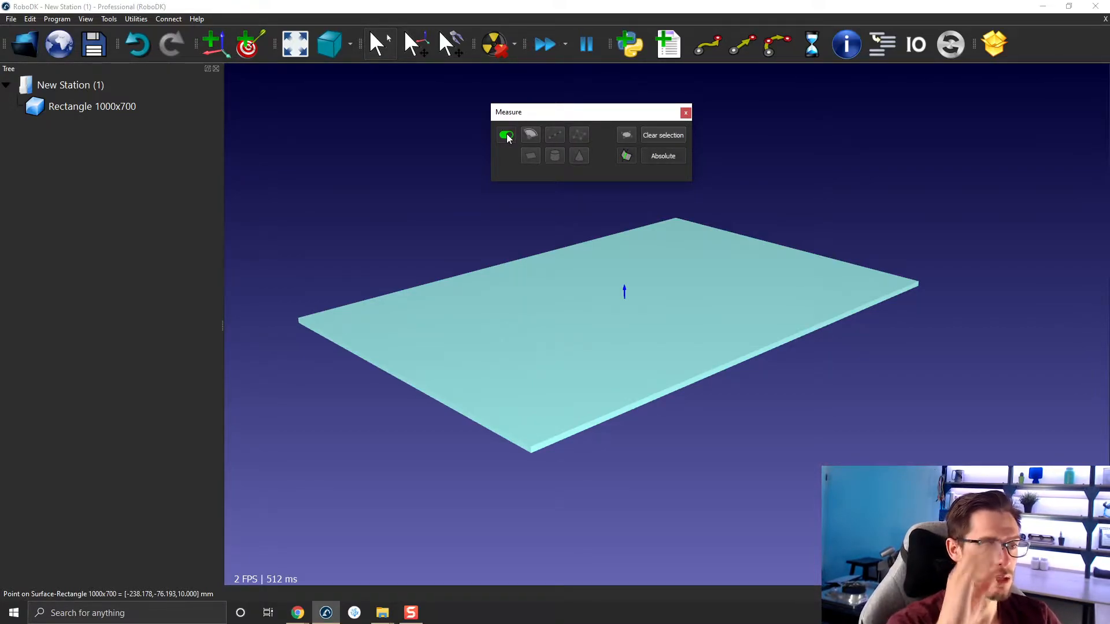
{"action": "left_click", "coordinate": [506, 136]}
{"action": "left_click", "coordinate": [506, 136]}
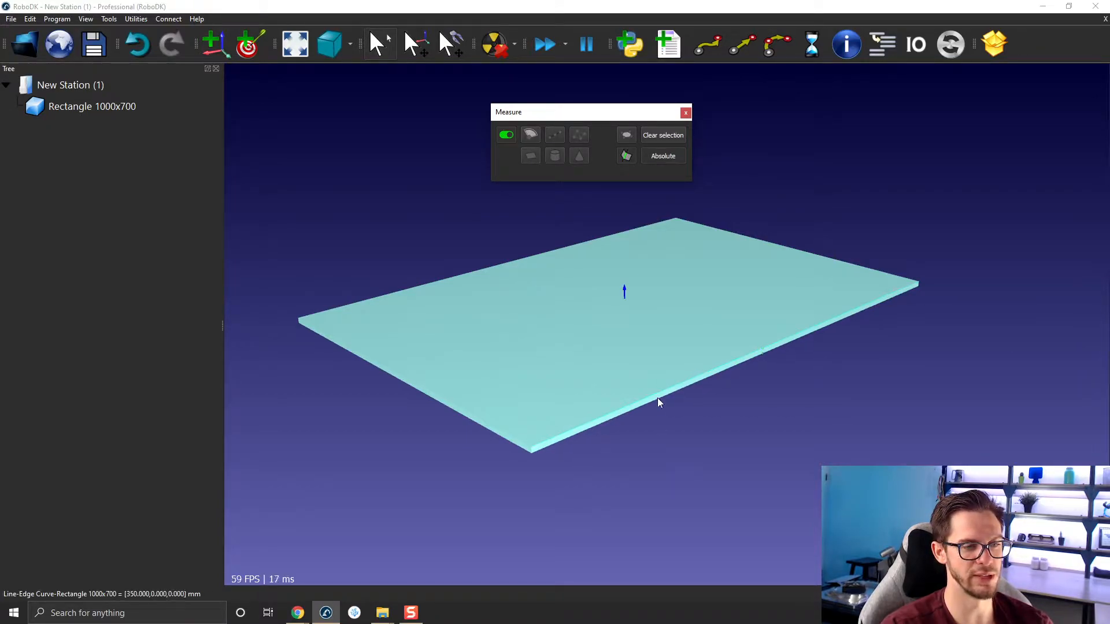
{"action": "left_click", "coordinate": [674, 234]}
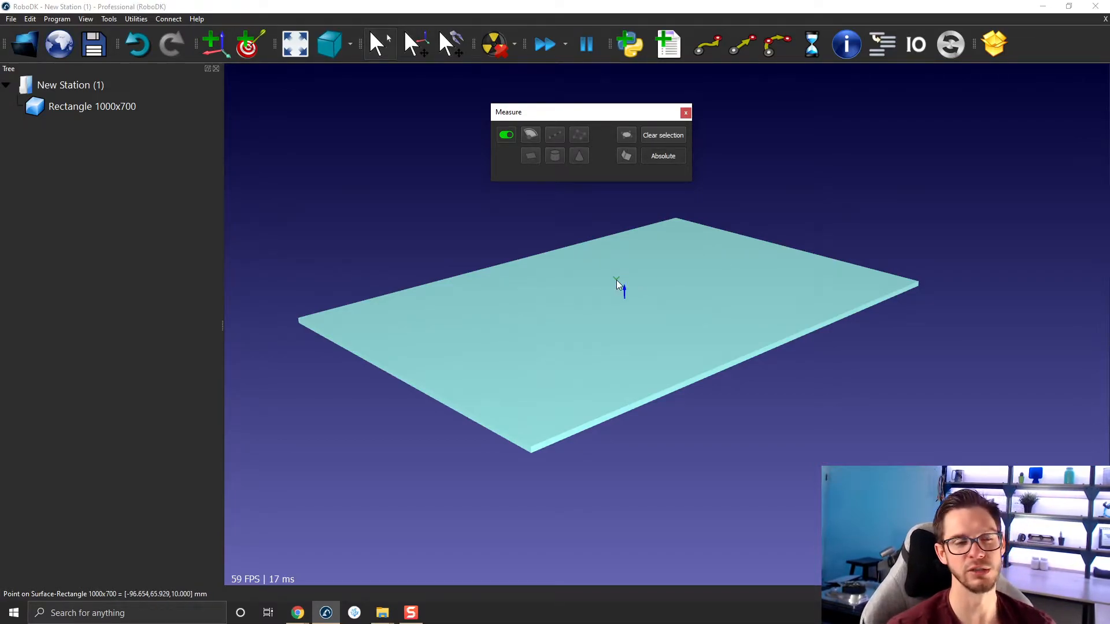
- With the point filter active, read the coordinates of the plate's near upper corner, and clear the selection
{"action": "left_click_drag", "start_coordinate": [608, 112], "coordinate": [630, 45]}
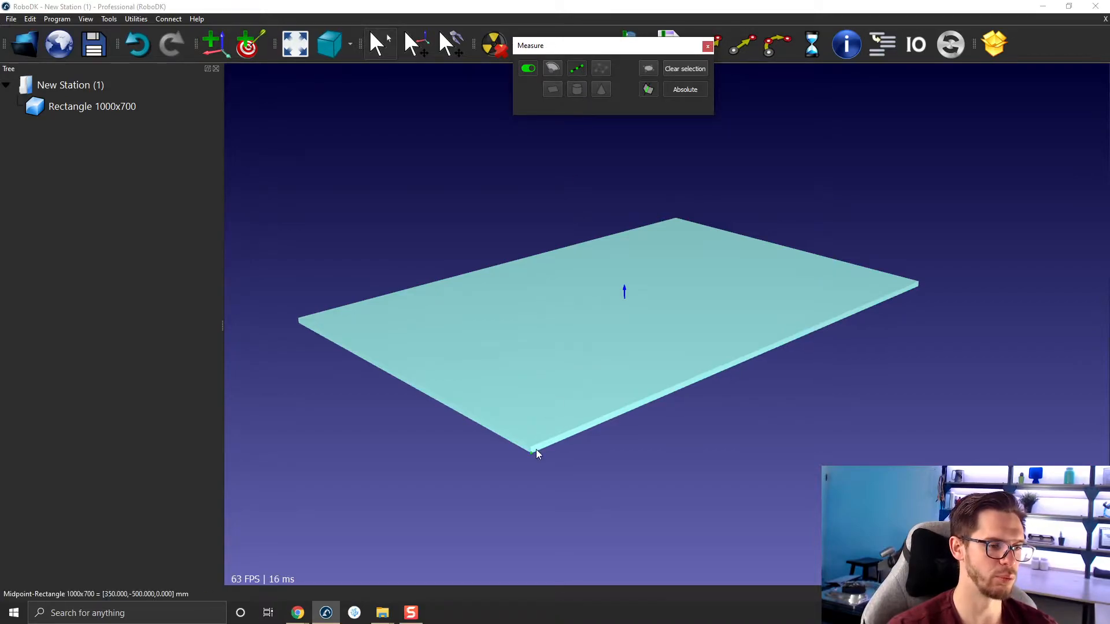
{"action": "scroll", "coordinate": [531, 448], "scroll_direction": "up", "scroll_amount": 4}
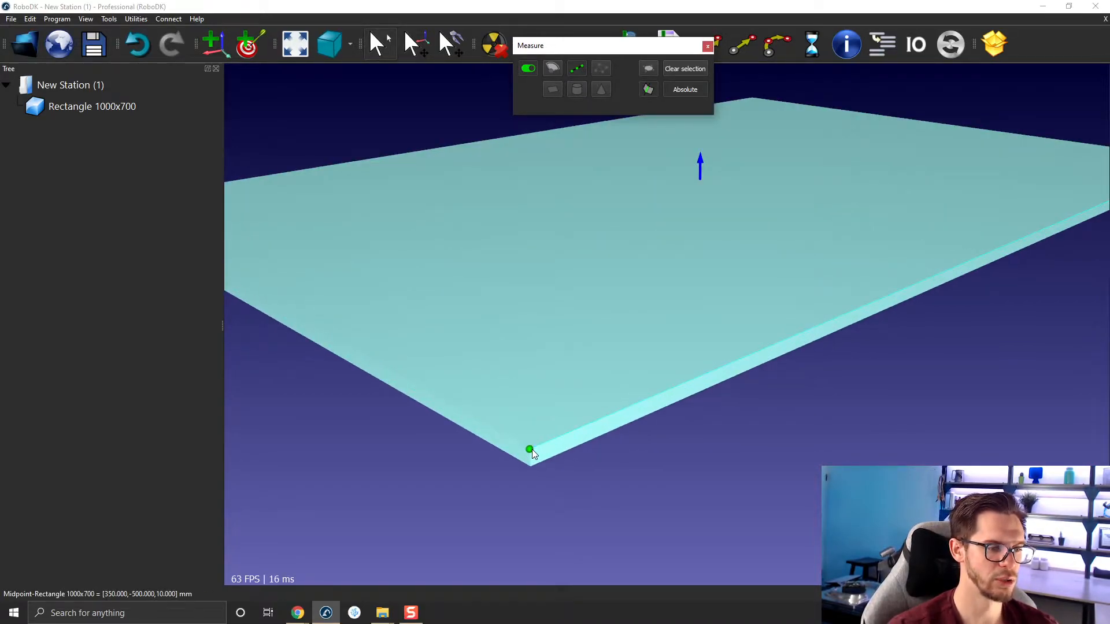
{"action": "left_click", "coordinate": [532, 449]}
{"action": "scroll", "coordinate": [569, 366], "scroll_direction": "down", "scroll_amount": 3}
{"action": "left_click_drag", "start_coordinate": [634, 46], "coordinate": [406, 52]}
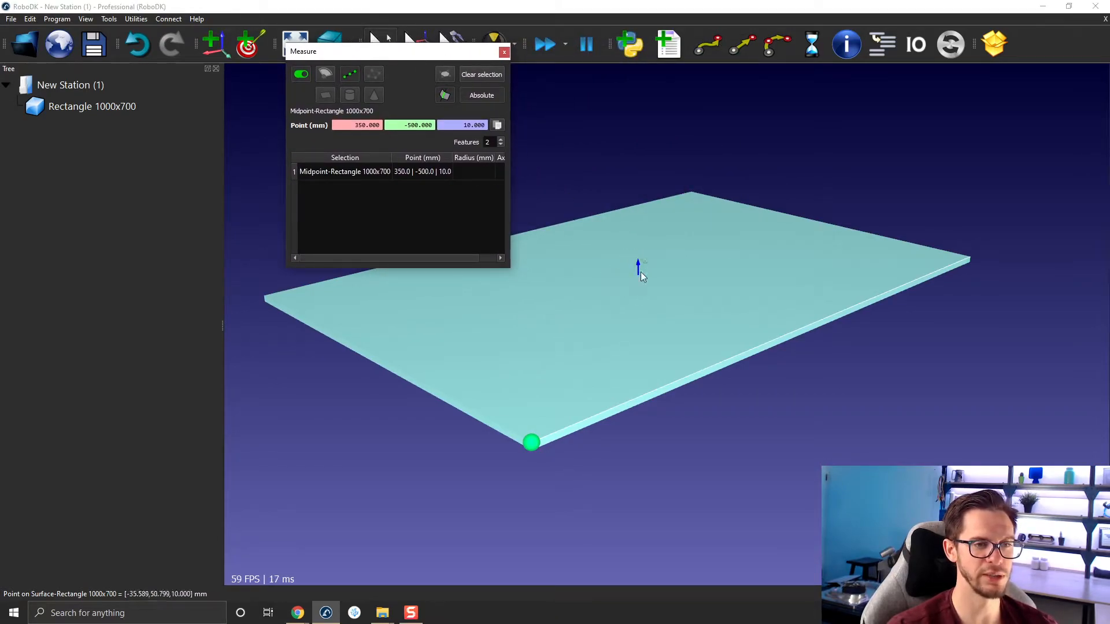
{"action": "right_click_drag", "start_coordinate": [774, 475], "coordinate": [763, 404]}
{"action": "right_click_drag", "start_coordinate": [684, 355], "coordinate": [783, 417]}
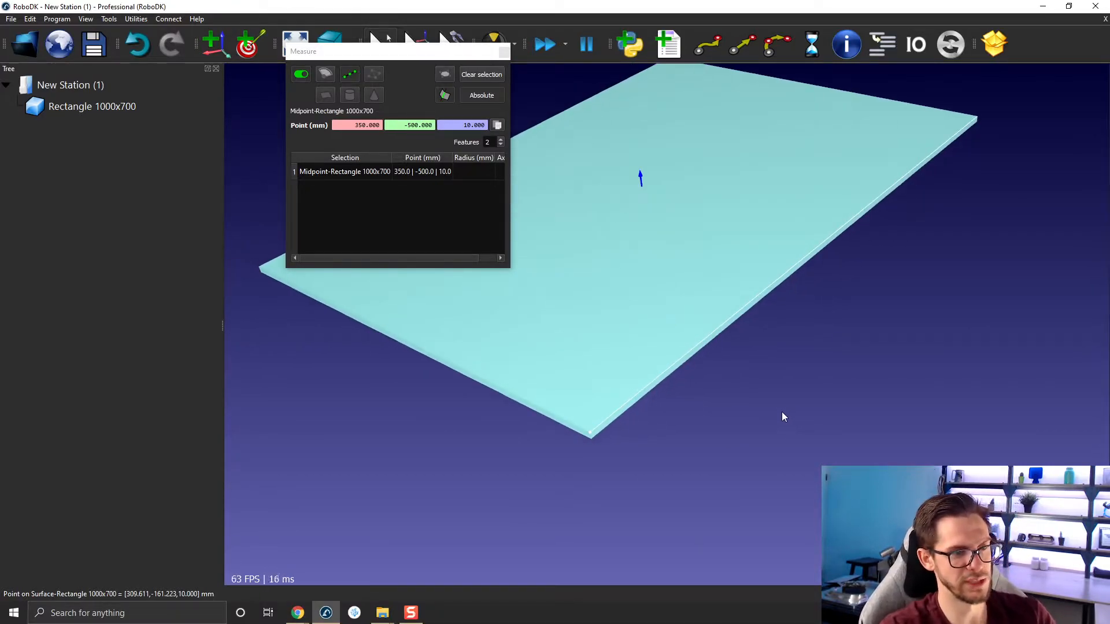
{"action": "key", "text": "Escape"}
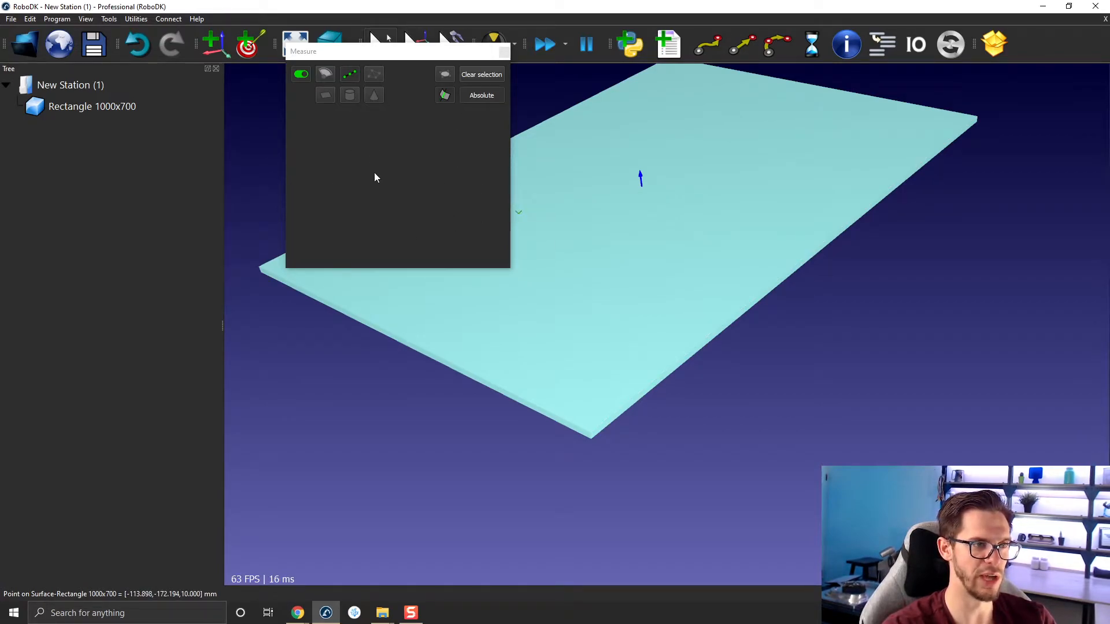
- Pick the plate's near upper corner again and examine its position relative to the enlarged reference frame axes
{"action": "left_click", "coordinate": [588, 432]}
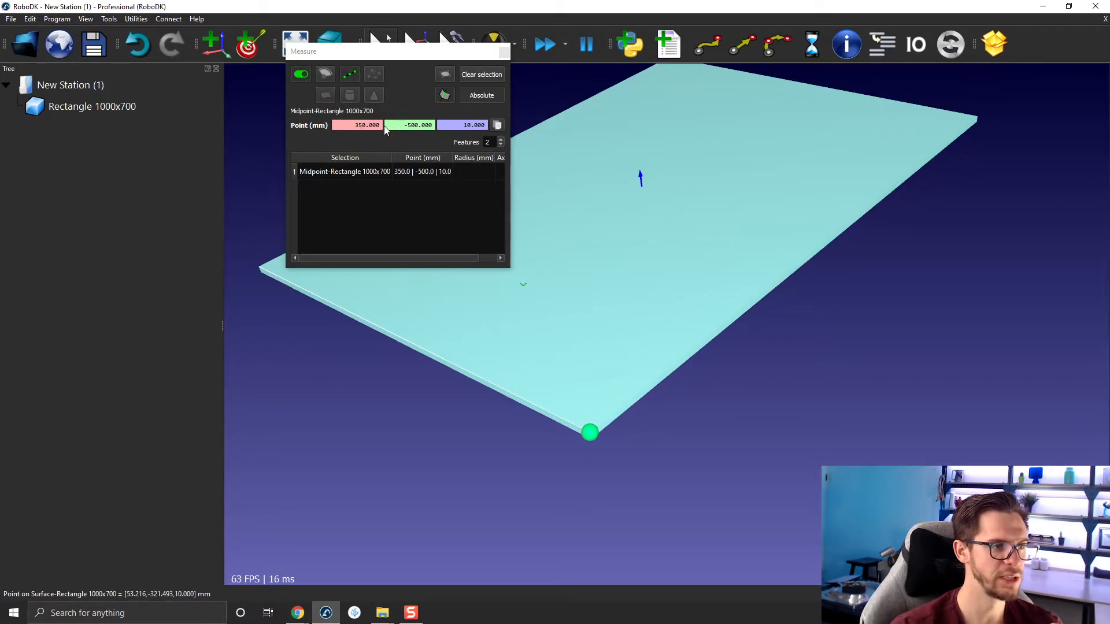
{"action": "left_click_drag", "start_coordinate": [758, 465], "coordinate": [698, 453]}
{"action": "left_click_drag", "start_coordinate": [670, 354], "coordinate": [743, 370]}
{"action": "left_click_drag", "start_coordinate": [624, 367], "coordinate": [648, 481]}
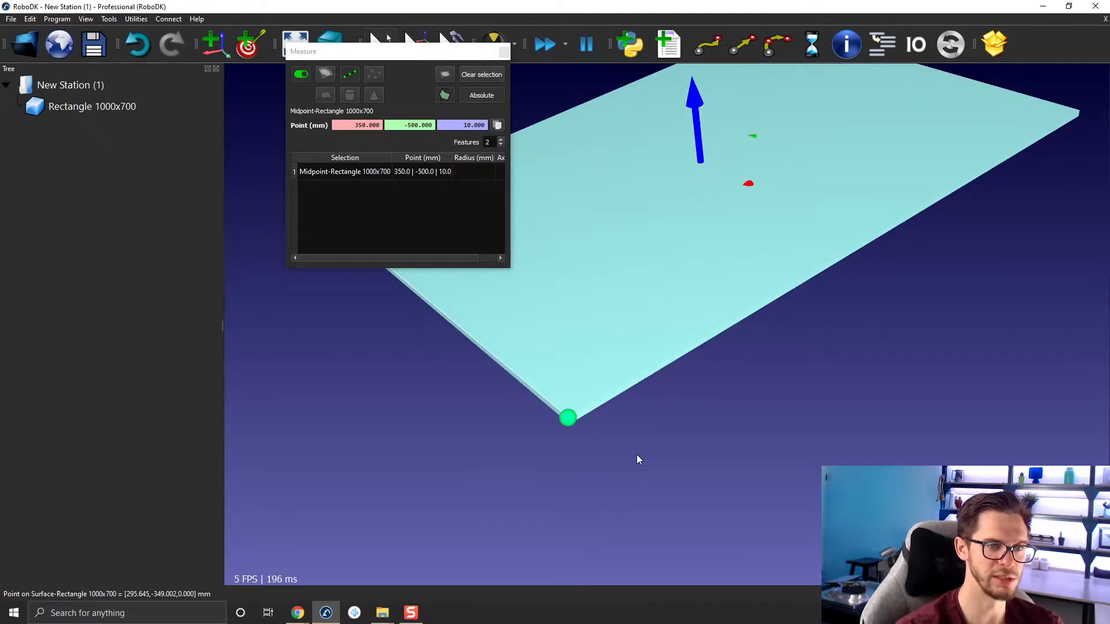
{"action": "mouse_move", "coordinate": [680, 432]}
{"action": "left_mouse_down"}
{"action": "mouse_move", "coordinate": [764, 382]}
{"action": "mouse_move", "coordinate": [807, 379]}
{"action": "left_mouse_up"}
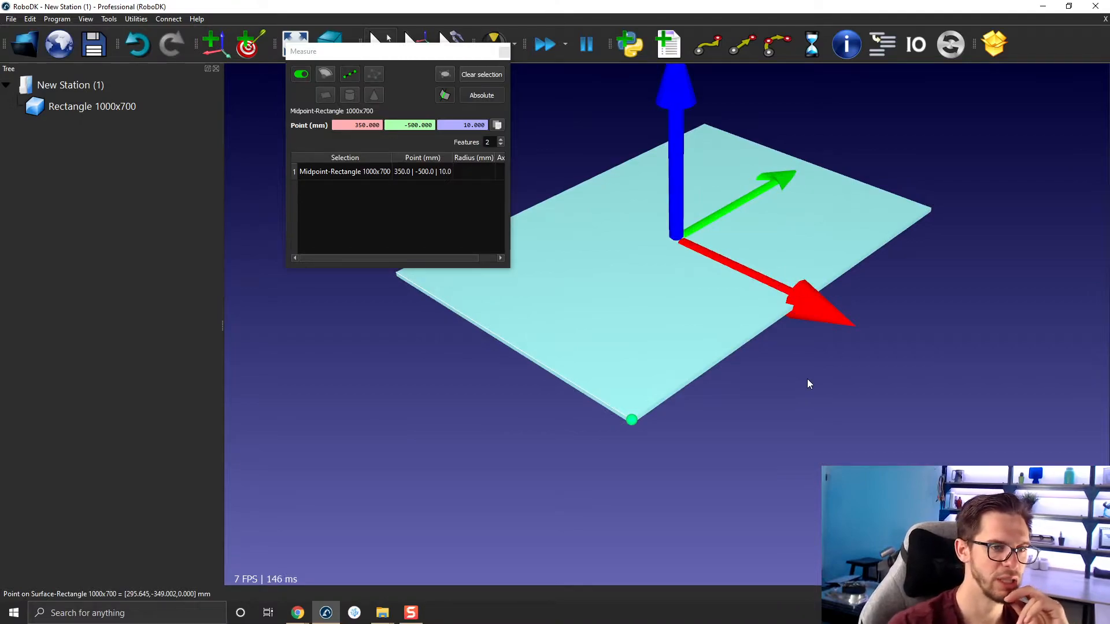
{"action": "left_click_drag", "start_coordinate": [646, 390], "coordinate": [649, 347]}
{"action": "left_click_drag", "start_coordinate": [725, 367], "coordinate": [783, 403]}
{"action": "left_click_drag", "start_coordinate": [746, 317], "coordinate": [724, 305]}
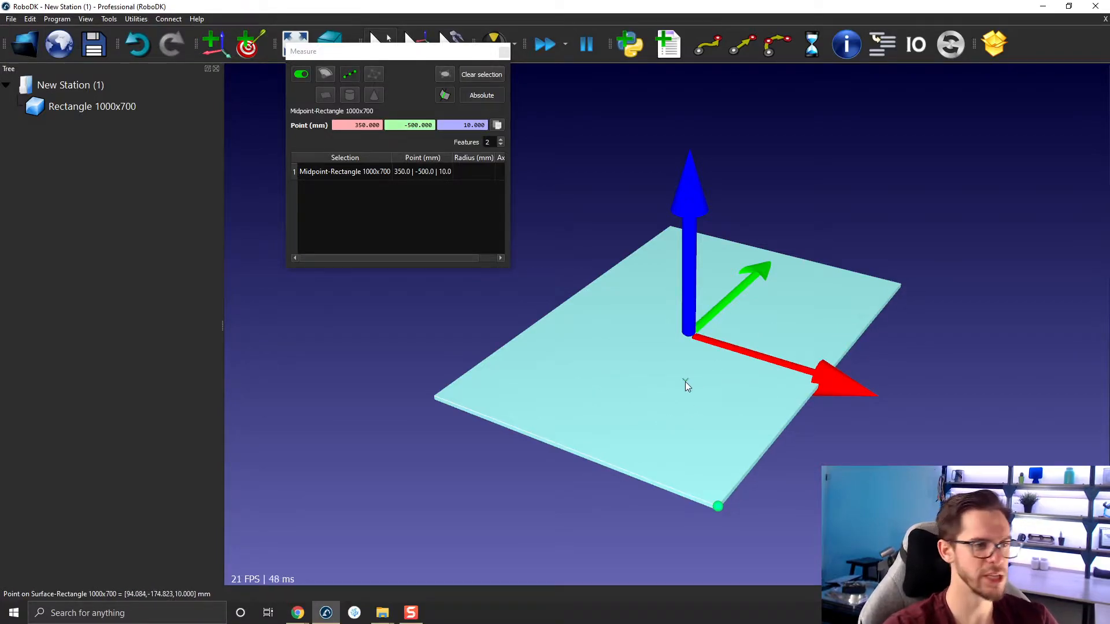
{"action": "middle_click_drag", "start_coordinate": [667, 372], "coordinate": [629, 355]}
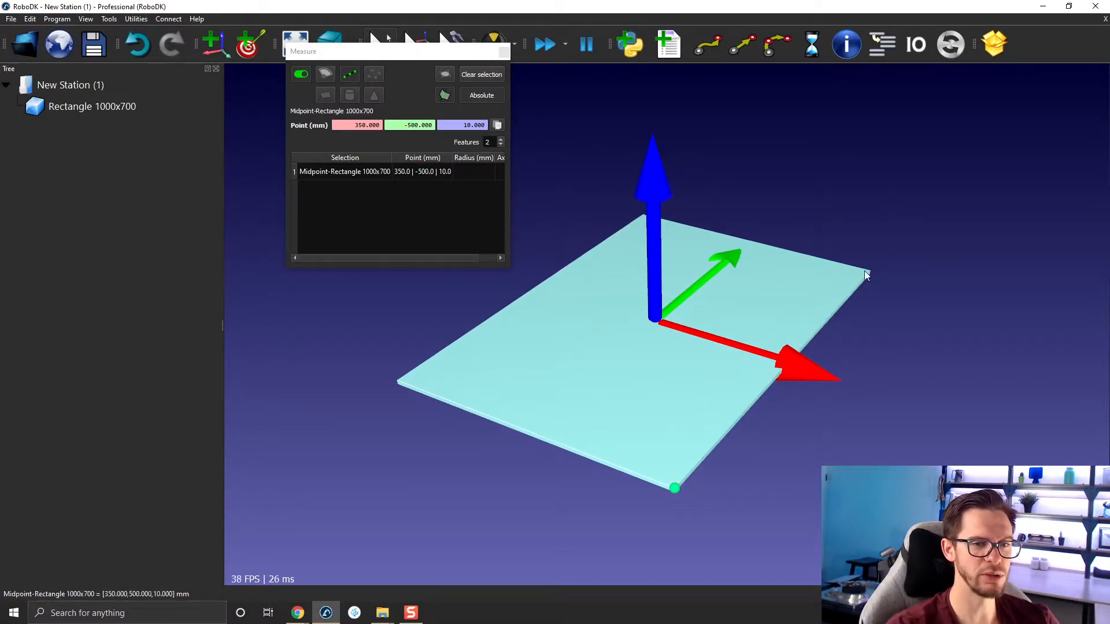
- Measure the distance to the upper corner at the far end of the same long edge, and clear the selection
{"action": "scroll", "coordinate": [866, 272], "scroll_direction": "up", "scroll_amount": 5}
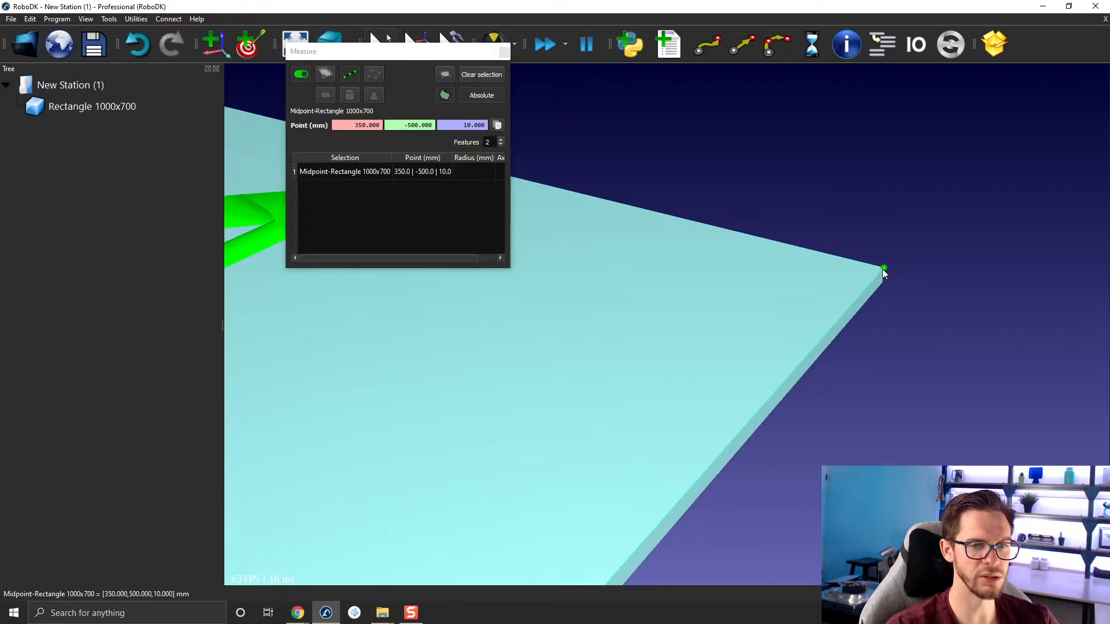
{"action": "left_click", "coordinate": [882, 269]}
{"action": "scroll", "coordinate": [882, 269], "scroll_direction": "down", "scroll_amount": 6}
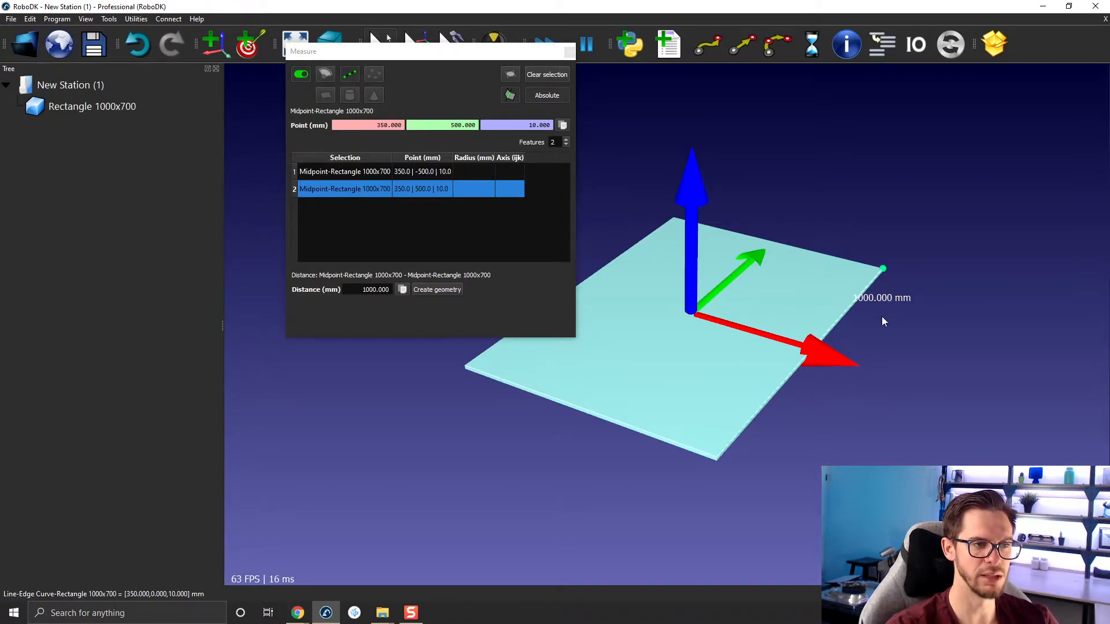
{"action": "scroll", "coordinate": [882, 319], "scroll_direction": "up", "scroll_amount": 2}
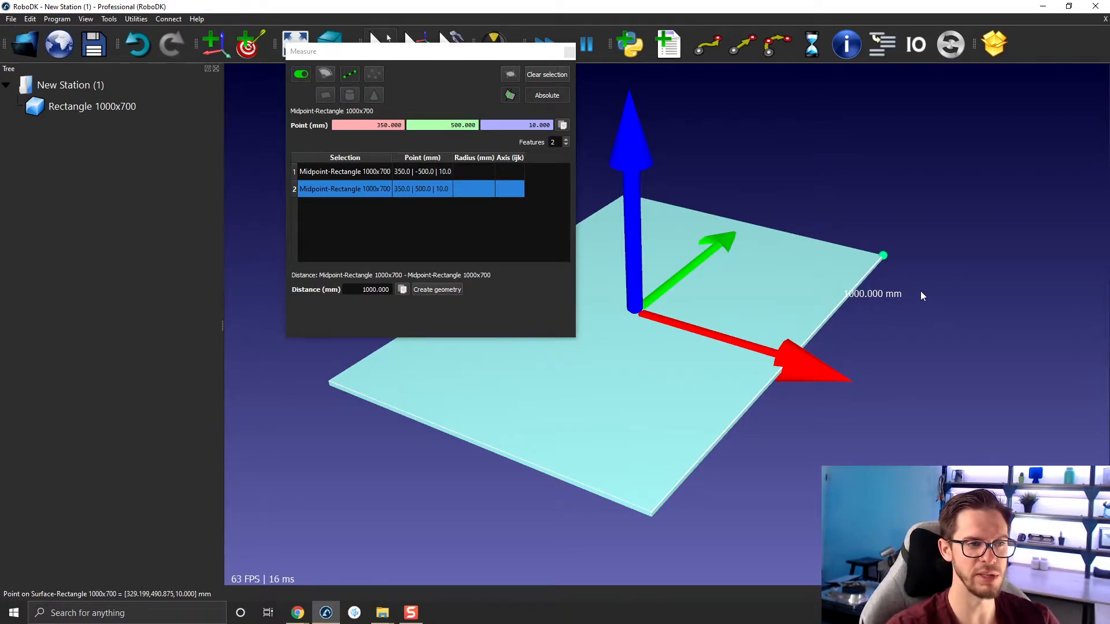
{"action": "left_click", "coordinate": [474, 195]}
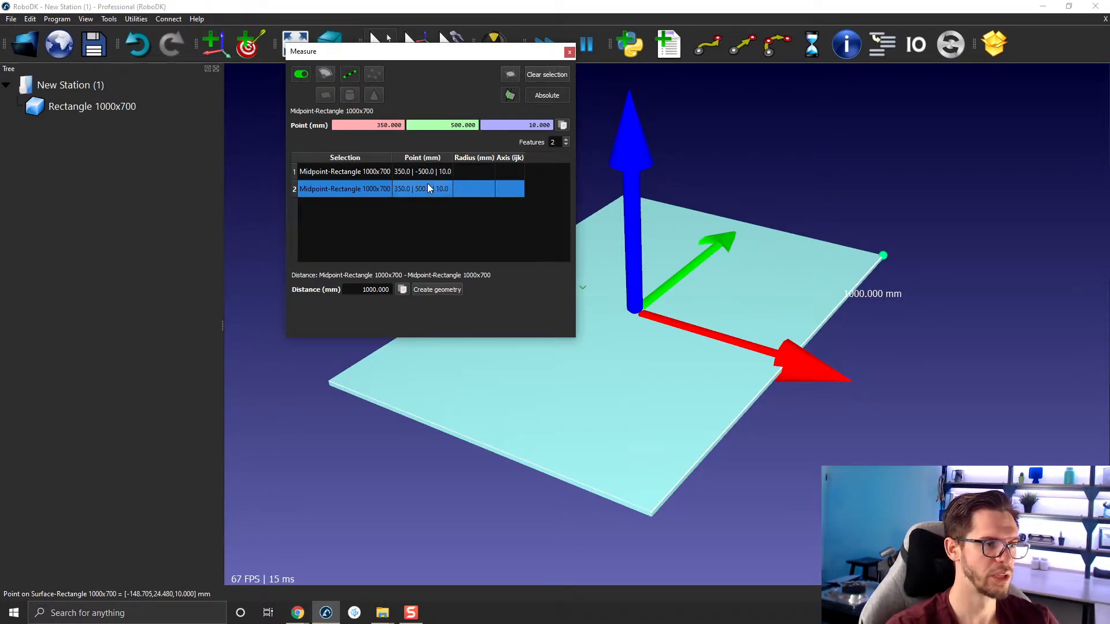
{"action": "left_click", "coordinate": [553, 72]}
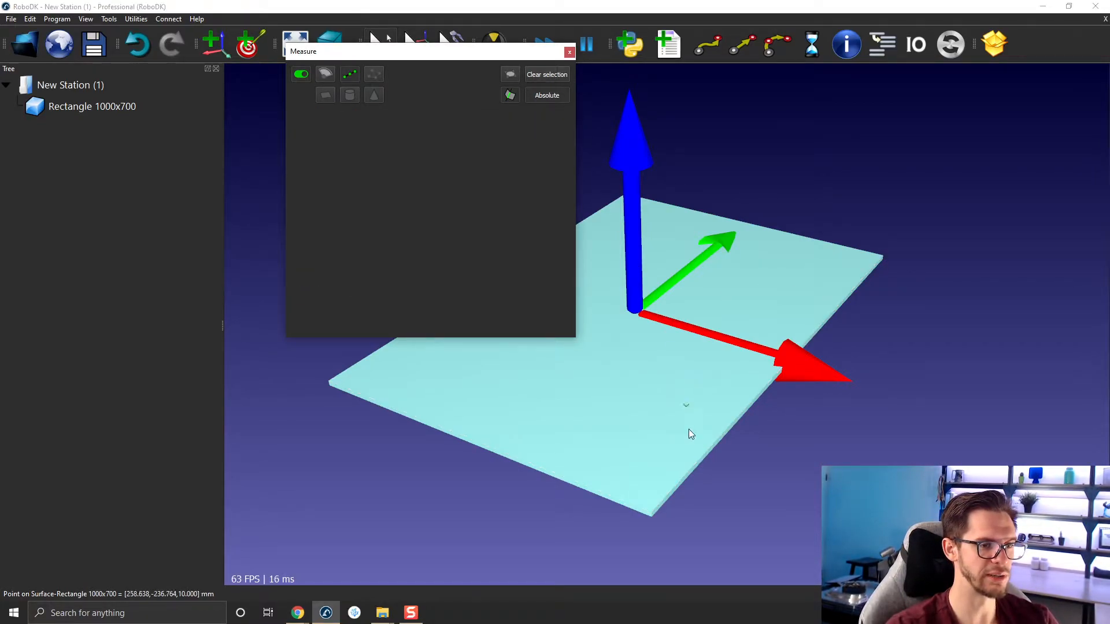
- Measure the distance between the two upper corners of the near short edge and close the Measure tool
{"action": "left_click", "coordinate": [651, 513]}
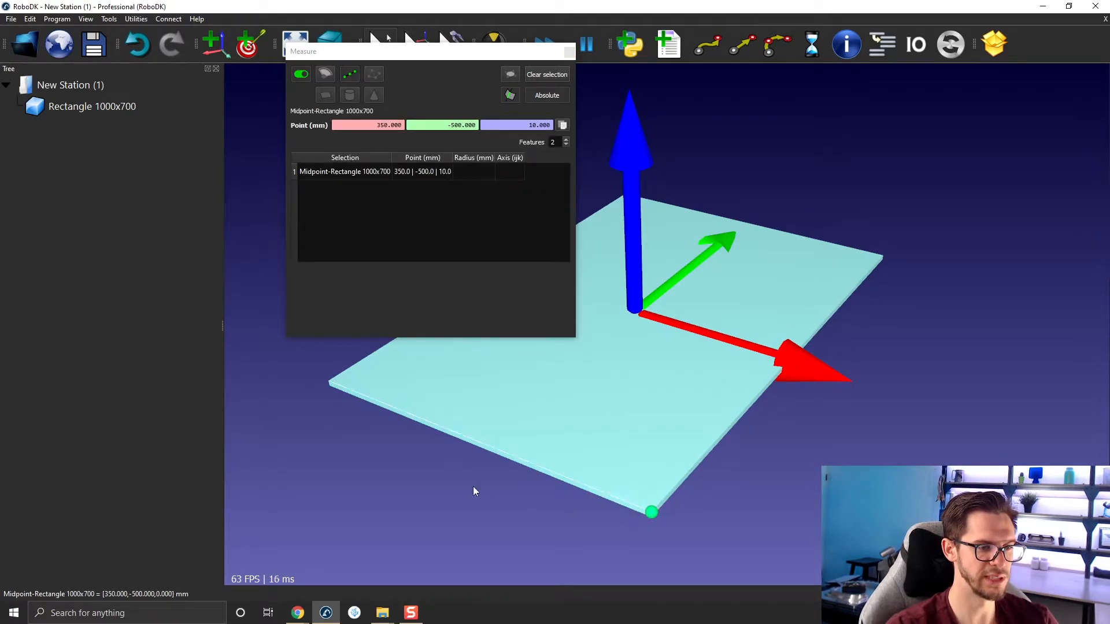
{"action": "left_click", "coordinate": [330, 380]}
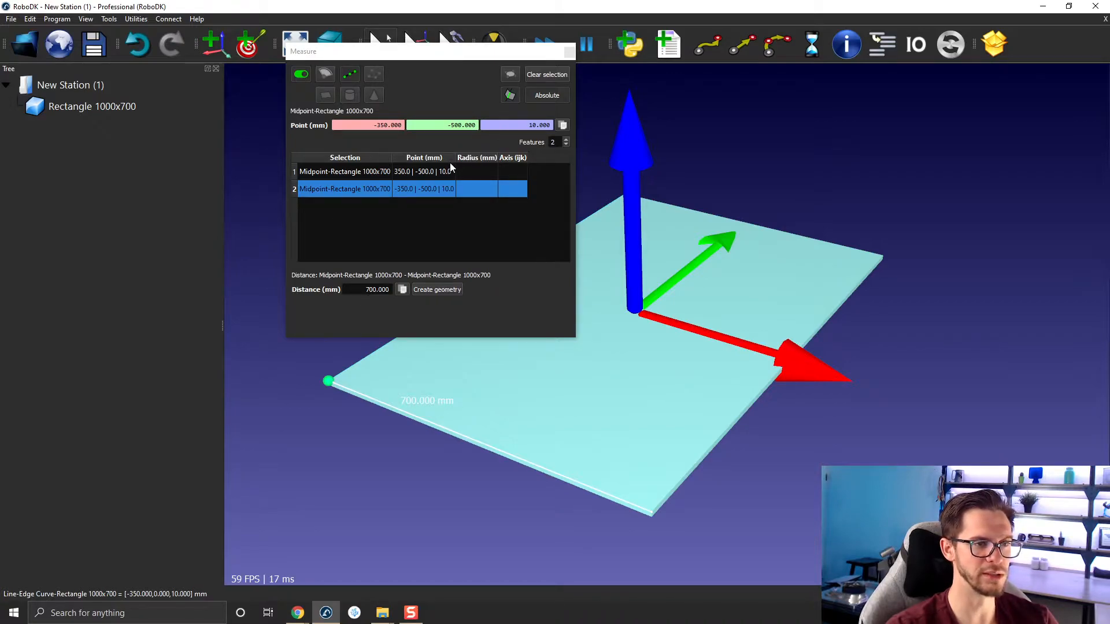
{"action": "left_click", "coordinate": [567, 140]}
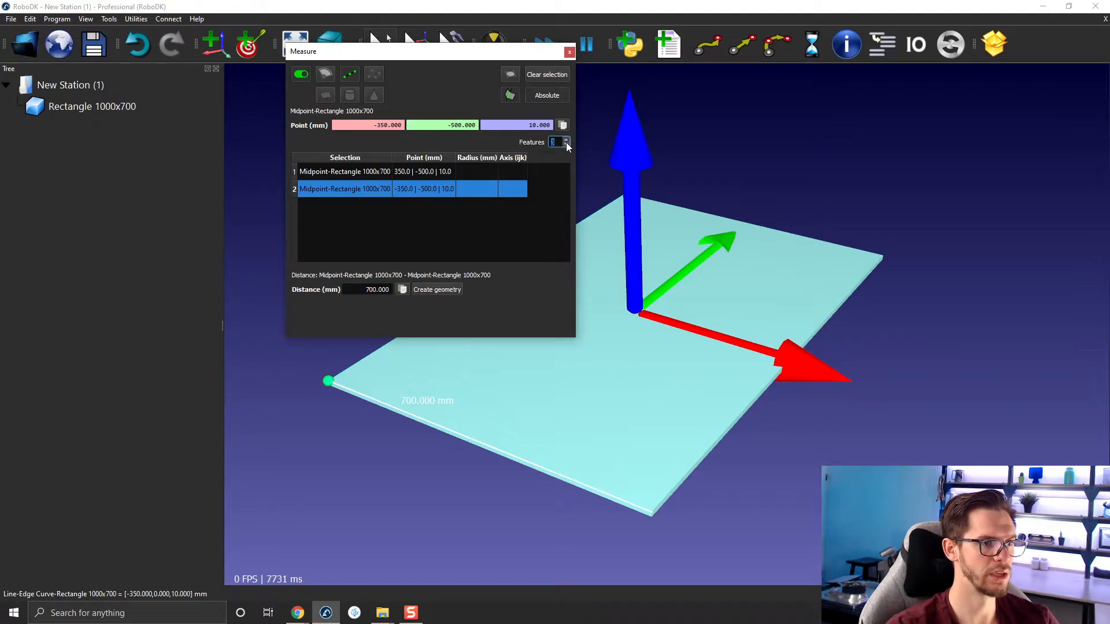
{"action": "left_click_drag", "start_coordinate": [643, 219], "coordinate": [736, 270]}
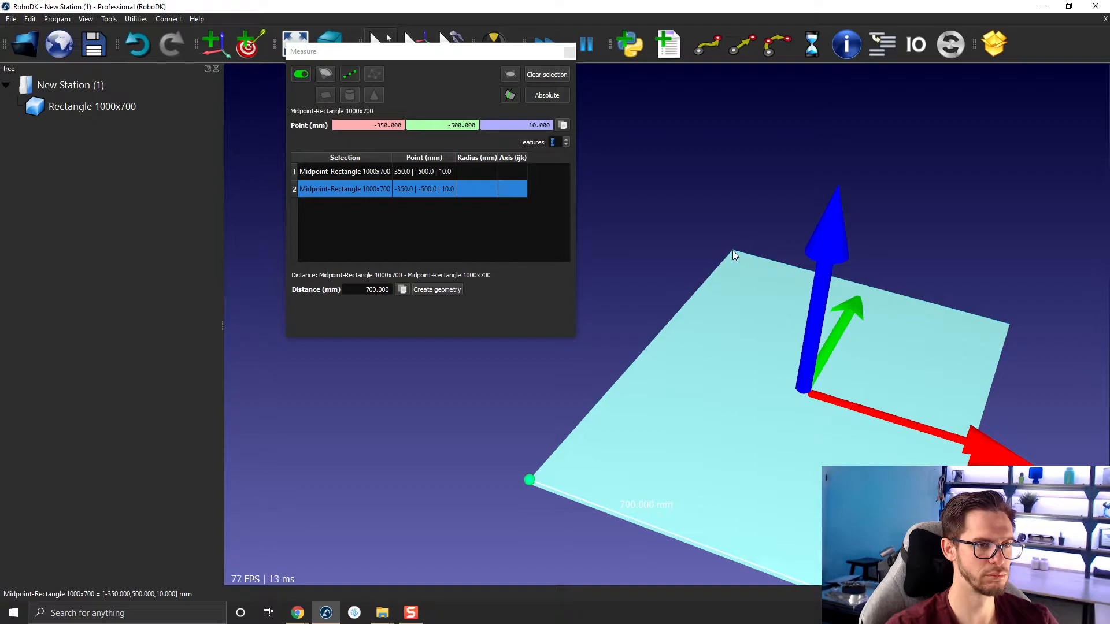
{"action": "key", "text": "Escape"}
- Reopen the Measure tool, measure between the near short edge's upper midpoint and its edge line, and clear the selection
{"action": "left_click", "coordinate": [738, 274]}
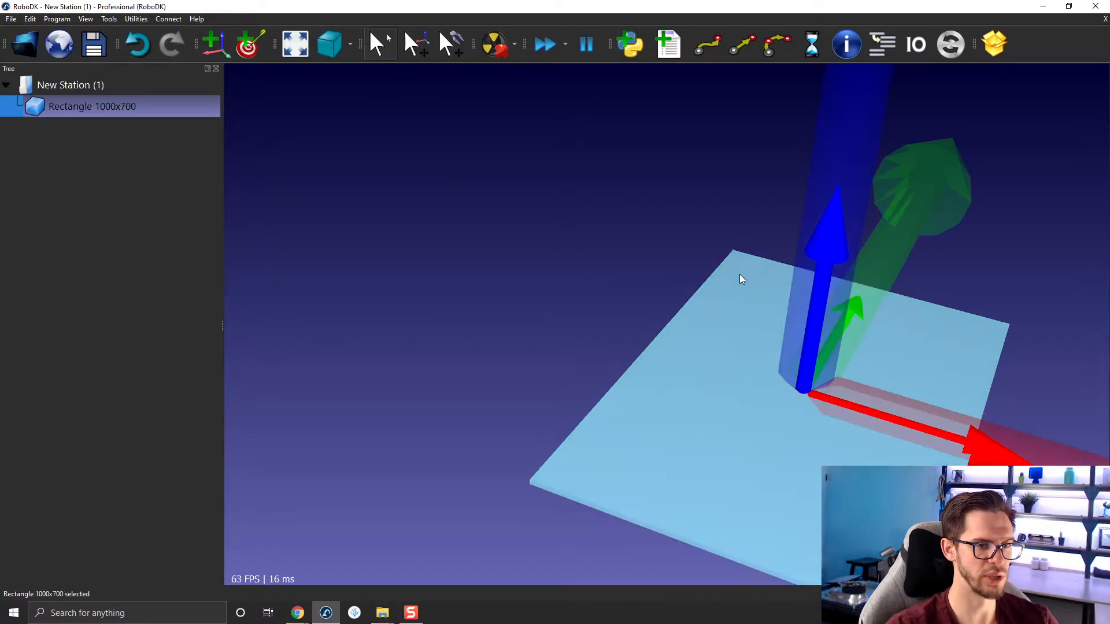
{"action": "middle_click_drag", "start_coordinate": [738, 275], "coordinate": [597, 181]}
{"action": "right_click_drag", "start_coordinate": [597, 181], "coordinate": [597, 185]}
{"action": "left_click", "coordinate": [469, 219]}
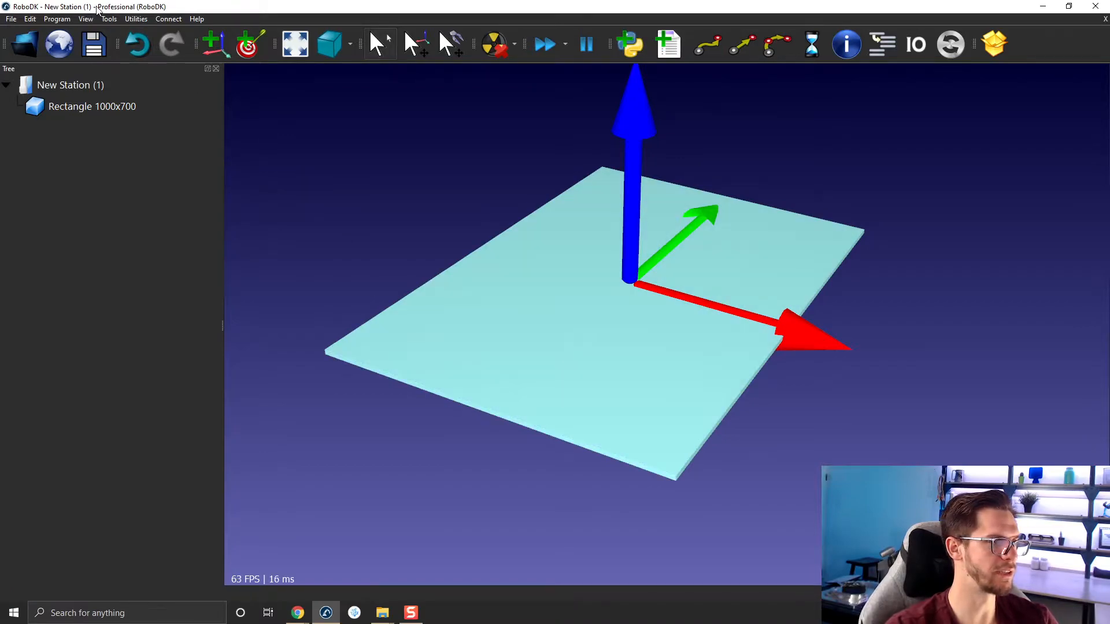
{"action": "left_click", "coordinate": [110, 19]}
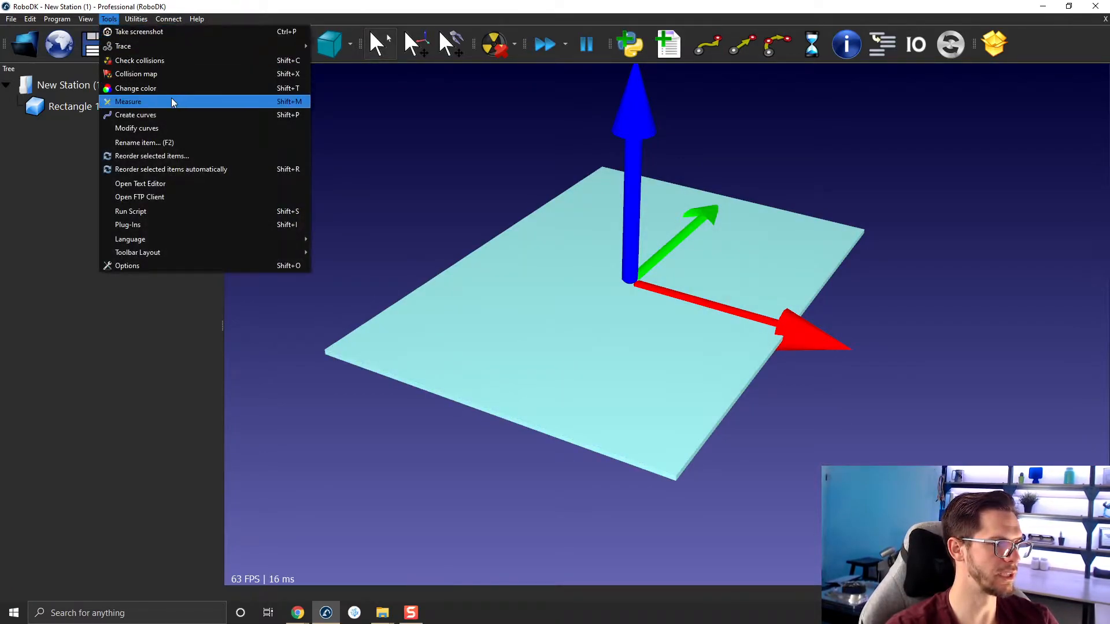
{"action": "left_click", "coordinate": [209, 102]}
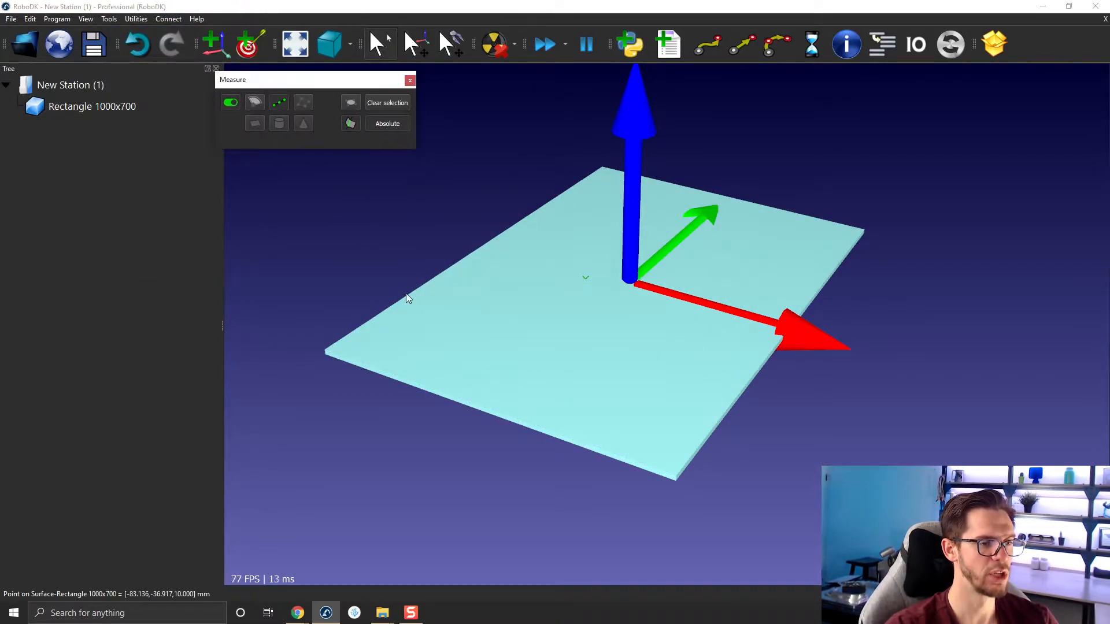
{"action": "left_click", "coordinate": [497, 415]}
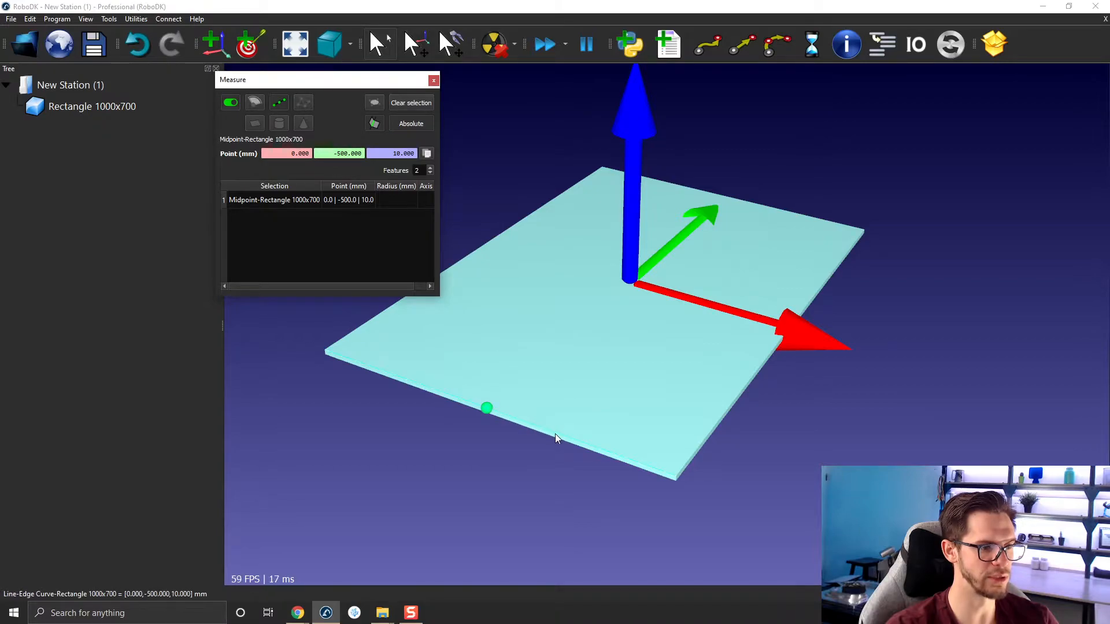
{"action": "scroll", "coordinate": [556, 438], "scroll_direction": "up", "scroll_amount": 3}
{"action": "left_click", "coordinate": [563, 450]}
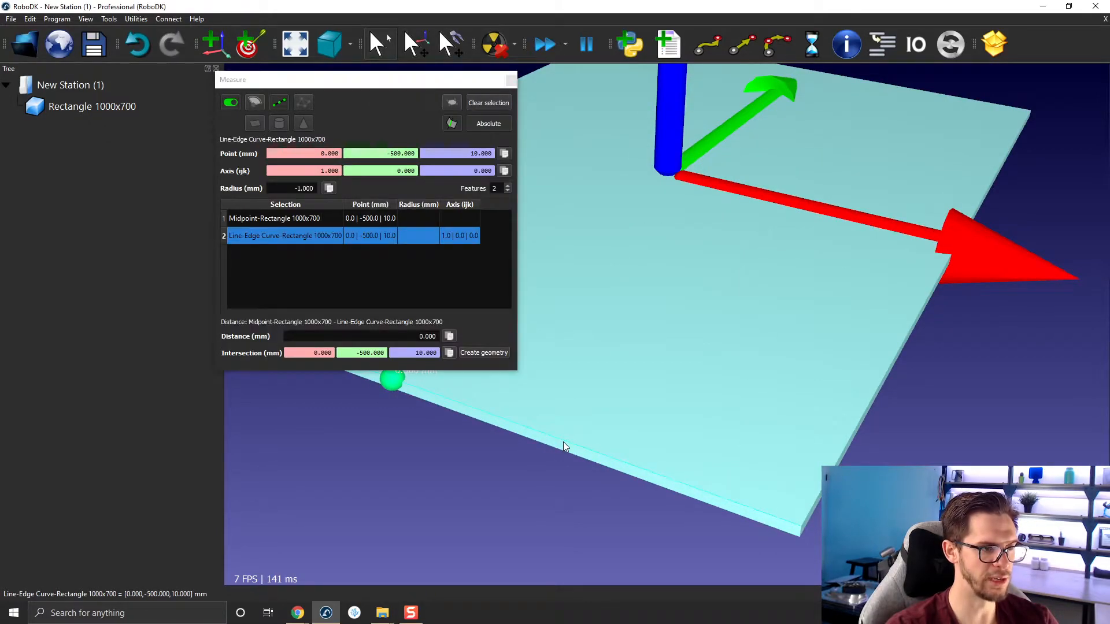
{"action": "left_click", "coordinate": [481, 102]}
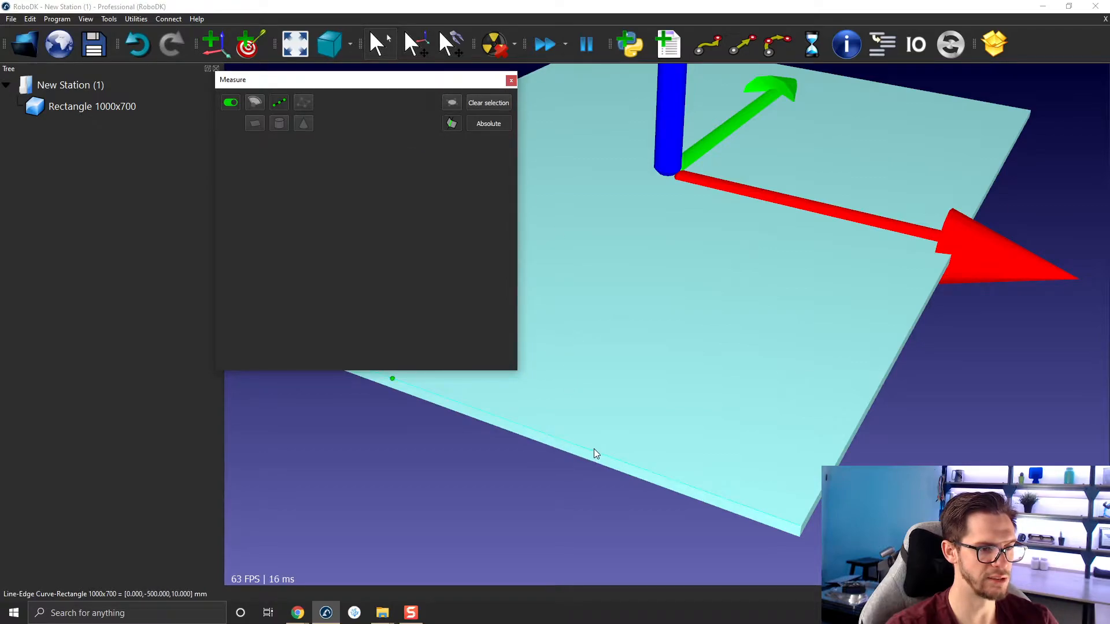
- Switch from the active point filter to the adjacent multi-point filter and pick the near short upper edge as a line
{"action": "scroll", "coordinate": [614, 206], "scroll_direction": "down", "scroll_amount": 3}
{"action": "left_click", "coordinate": [278, 104]}
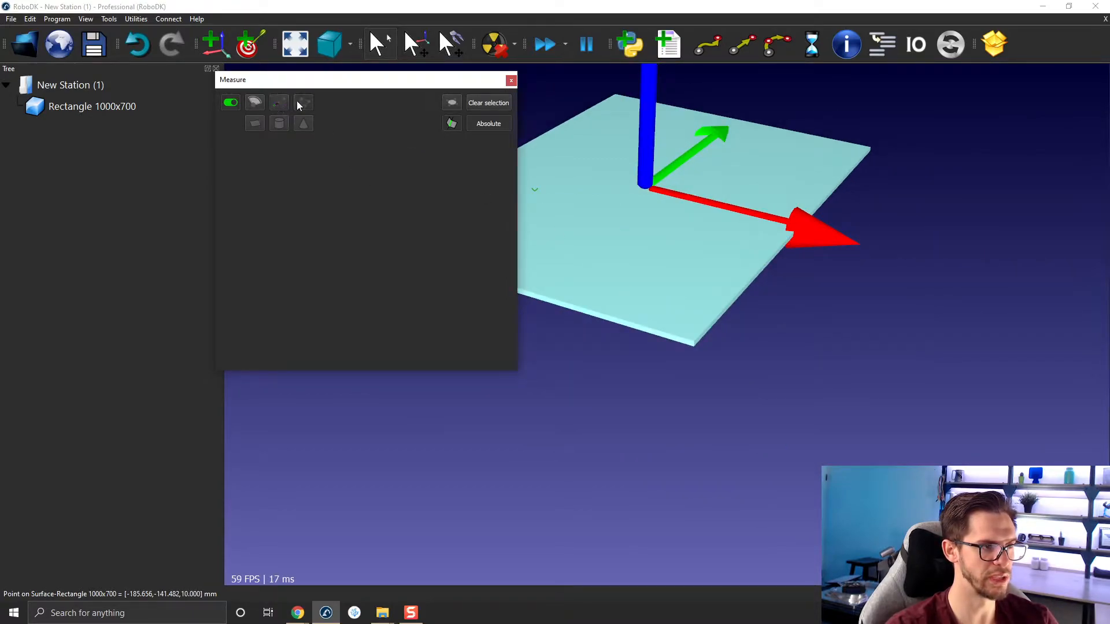
{"action": "left_click", "coordinate": [299, 105]}
{"action": "scroll", "coordinate": [575, 280], "scroll_direction": "up", "scroll_amount": 3}
{"action": "left_click", "coordinate": [622, 413]}
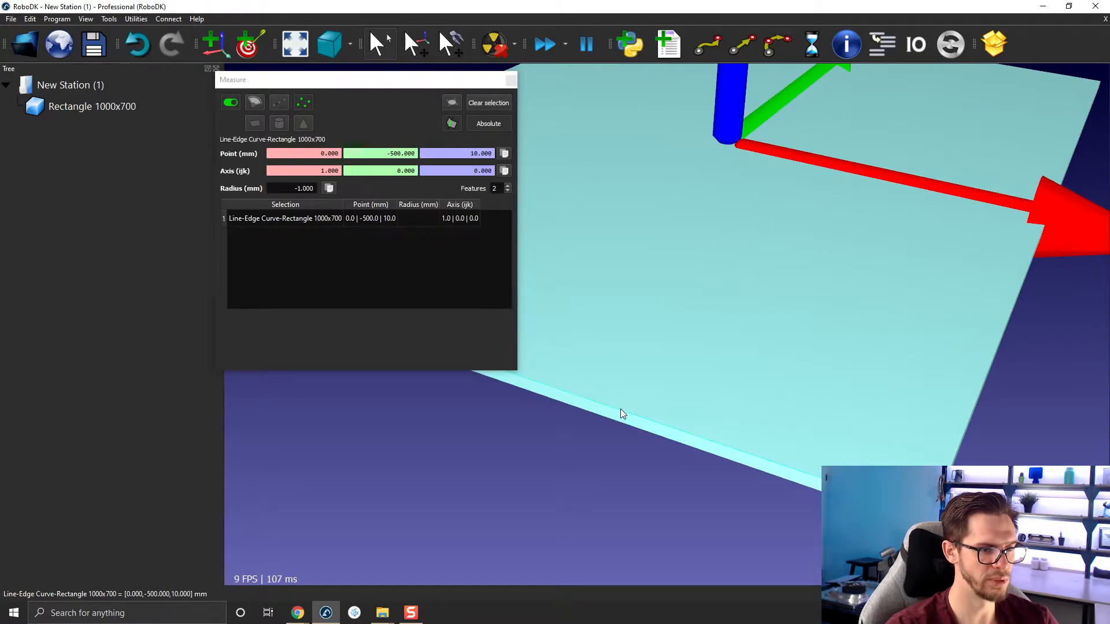
- Clear the measured edge line from the selection and turn off the multi-point filter
{"action": "scroll", "coordinate": [622, 414], "scroll_direction": "down", "scroll_amount": 5}
{"action": "scroll", "coordinate": [615, 409], "scroll_direction": "up", "scroll_amount": 3}
{"action": "left_click", "coordinate": [488, 104]}
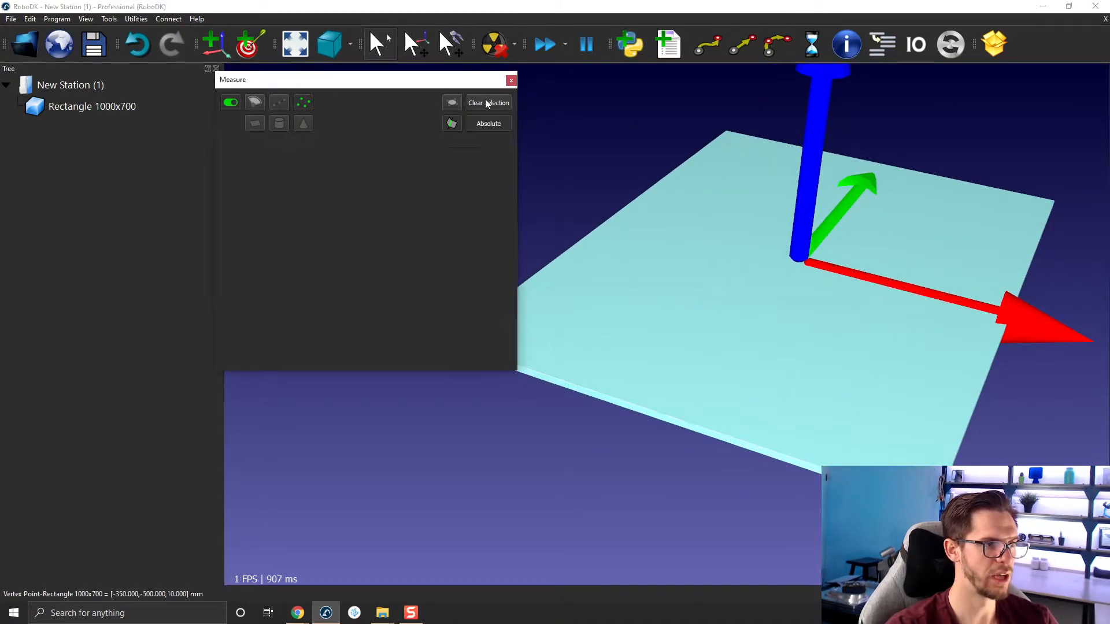
{"action": "left_click", "coordinate": [305, 104]}
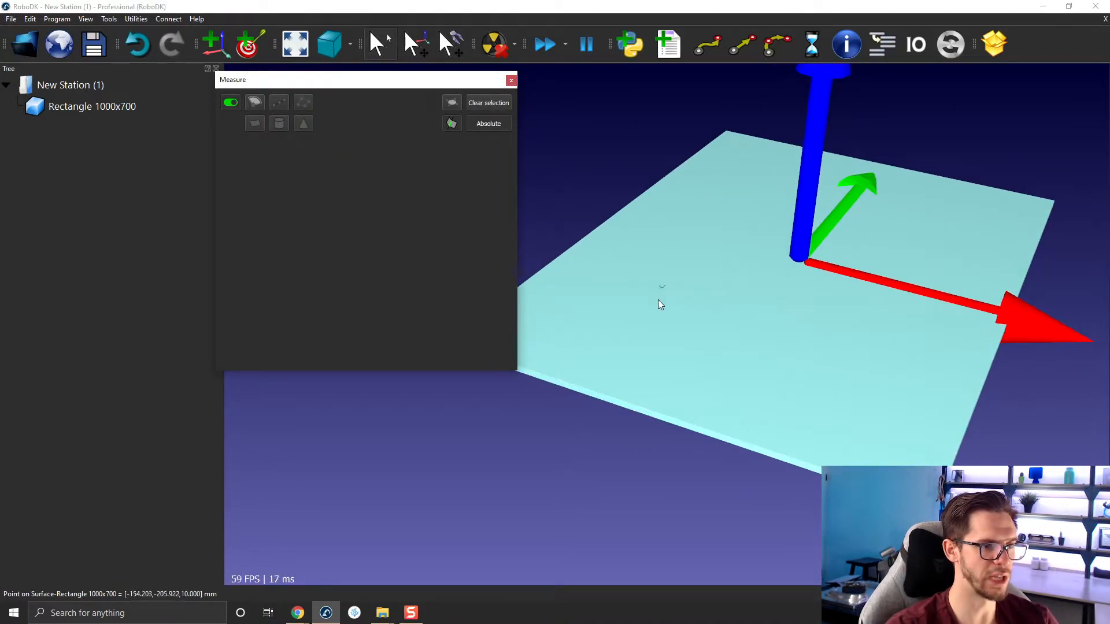
- Measure distances between several pairs of freely picked points across the plate's top surface, and close the Measure tool
{"action": "left_click", "coordinate": [688, 349]}
{"action": "left_click", "coordinate": [700, 196]}
{"action": "left_click", "coordinate": [986, 212]}
{"action": "left_click", "coordinate": [934, 396]}
{"action": "left_click", "coordinate": [677, 363]}
{"action": "left_click", "coordinate": [714, 228]}
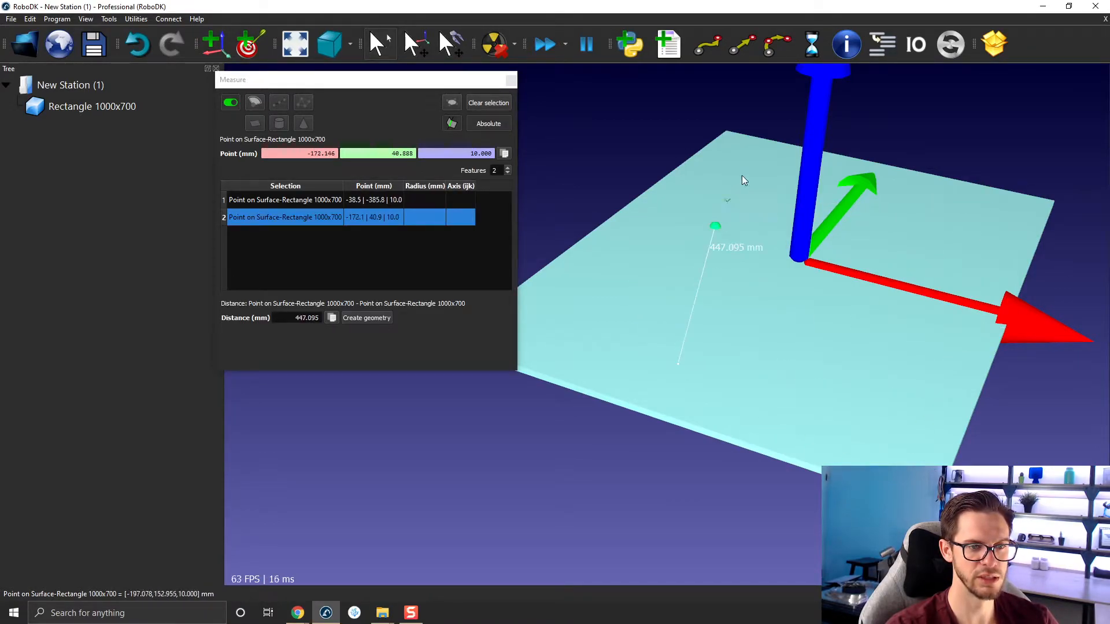
{"action": "left_click", "coordinate": [792, 145]}
{"action": "left_click", "coordinate": [932, 233]}
{"action": "left_click", "coordinate": [845, 370]}
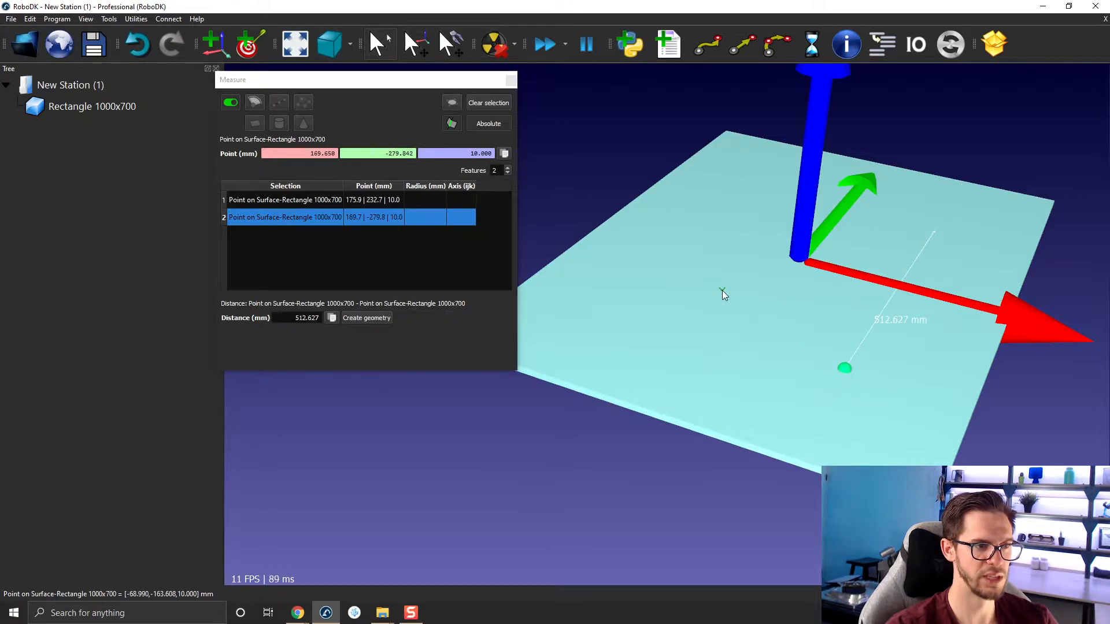
{"action": "left_click", "coordinate": [733, 207]}
{"action": "left_click", "coordinate": [652, 296]}
{"action": "left_click", "coordinate": [569, 283]}
{"action": "left_click", "coordinate": [734, 337]}
{"action": "left_click", "coordinate": [855, 330]}
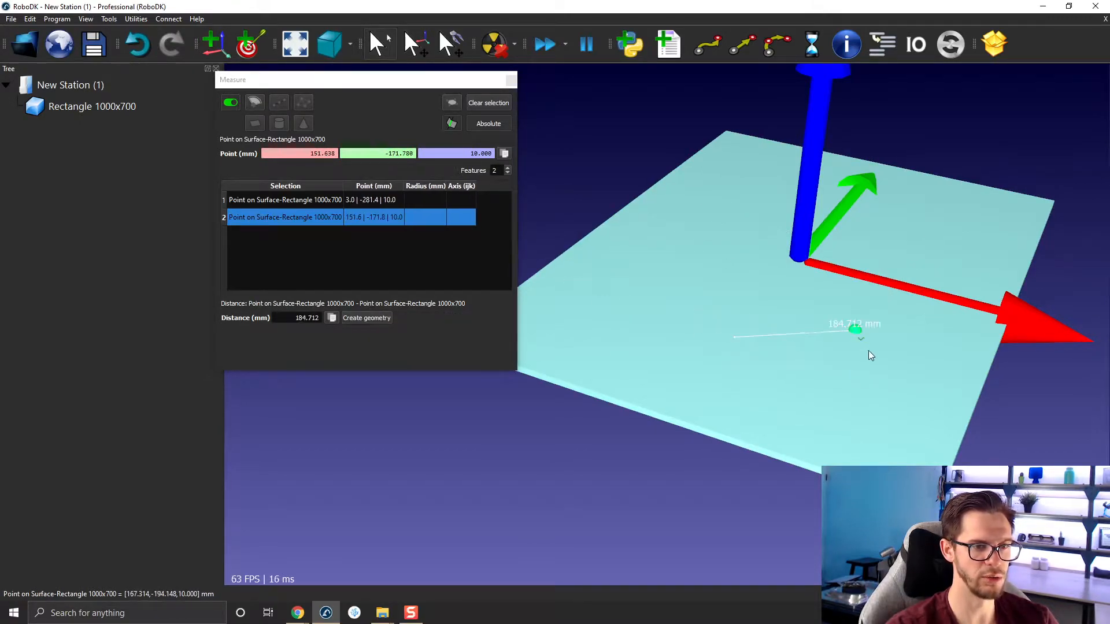
{"action": "left_click", "coordinate": [710, 244]}
{"action": "left_click", "coordinate": [796, 383]}
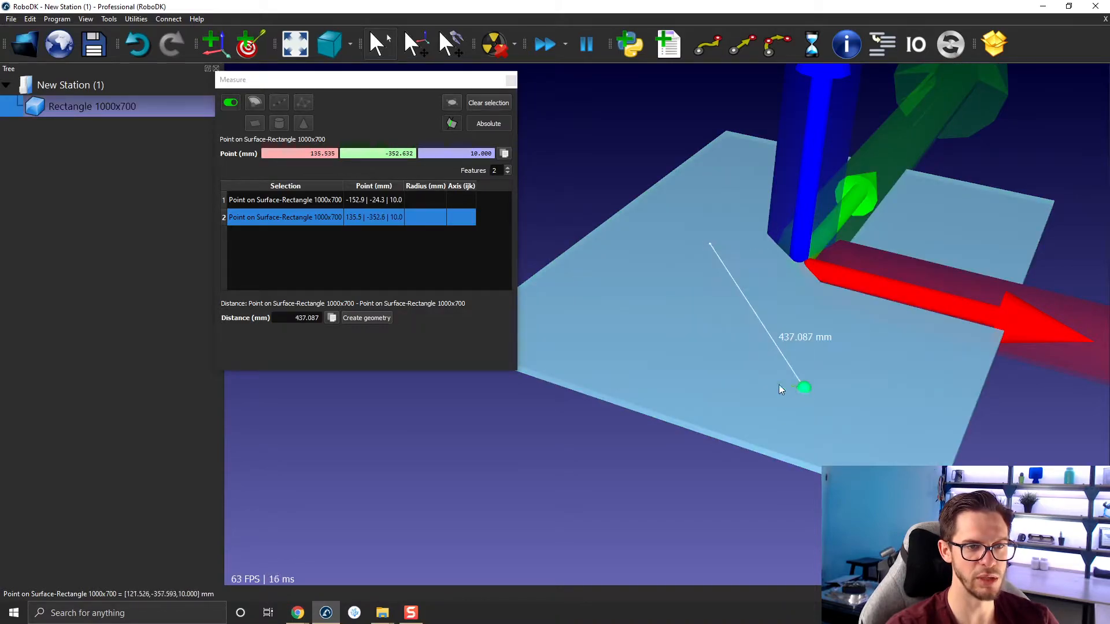
{"action": "left_click", "coordinate": [618, 331]}
{"action": "left_click", "coordinate": [651, 221]}
{"action": "left_click", "coordinate": [701, 172]}
{"action": "left_click", "coordinate": [742, 366]}
{"action": "left_click", "coordinate": [627, 326]}
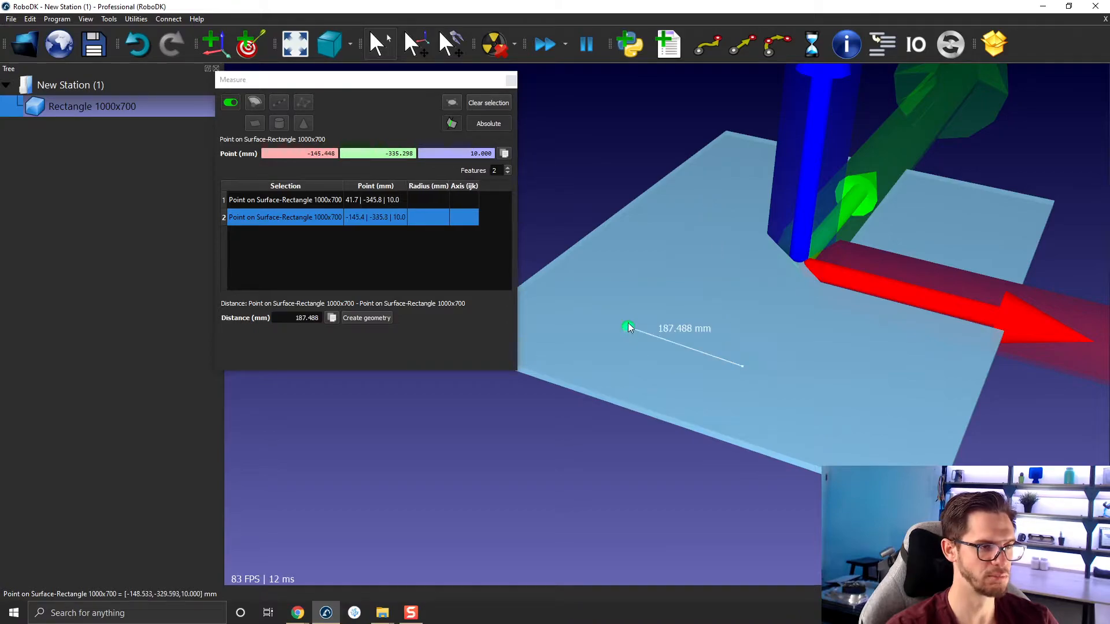
{"action": "left_click", "coordinate": [511, 80]}
- Open the plate's object details and set its X position to 920 mm with respect to the station
{"action": "middle_click_drag", "start_coordinate": [634, 284], "coordinate": [506, 249]}
{"action": "scroll", "coordinate": [506, 249], "scroll_direction": "down", "scroll_amount": 3}
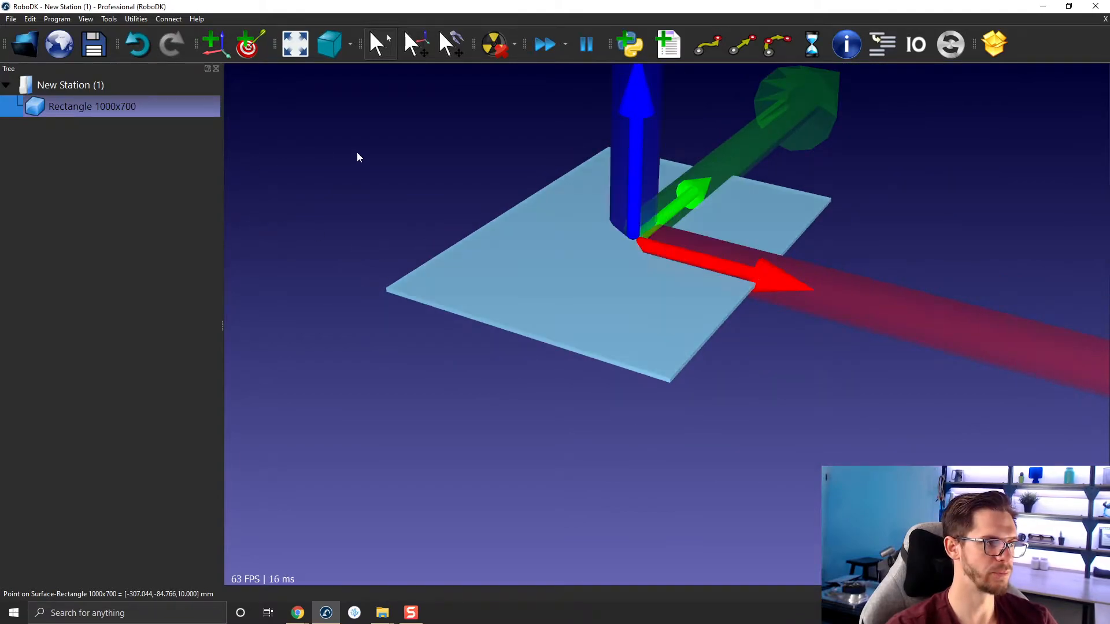
{"action": "left_click", "coordinate": [364, 211]}
{"action": "double_click", "coordinate": [168, 107]}
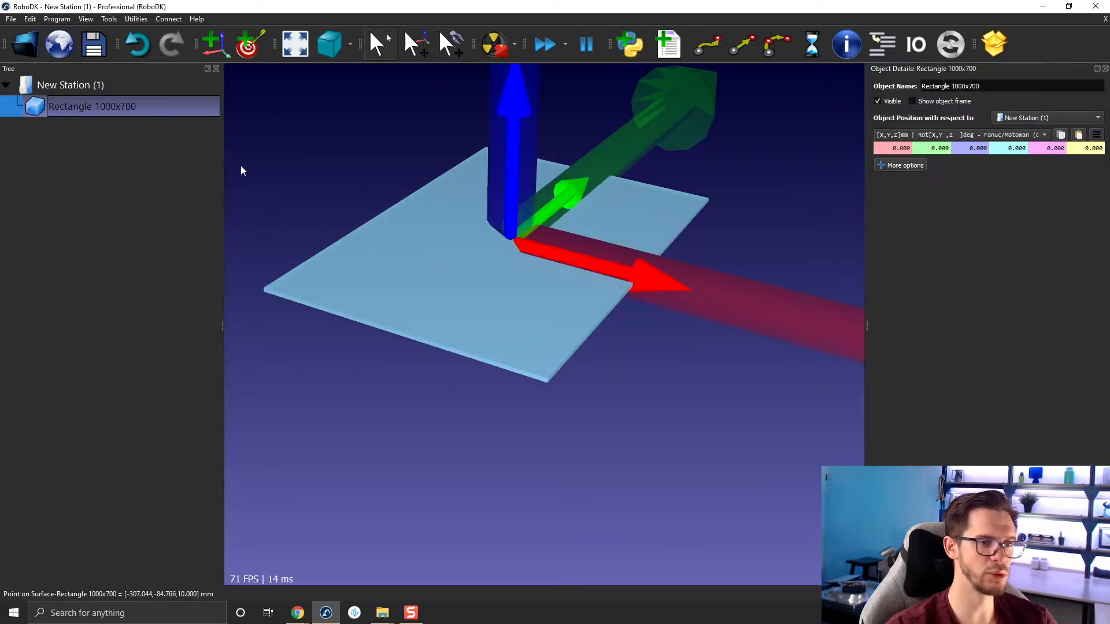
{"action": "left_click", "coordinate": [885, 151]}
{"action": "scroll", "coordinate": [885, 151], "scroll_direction": "up", "scroll_amount": 7}
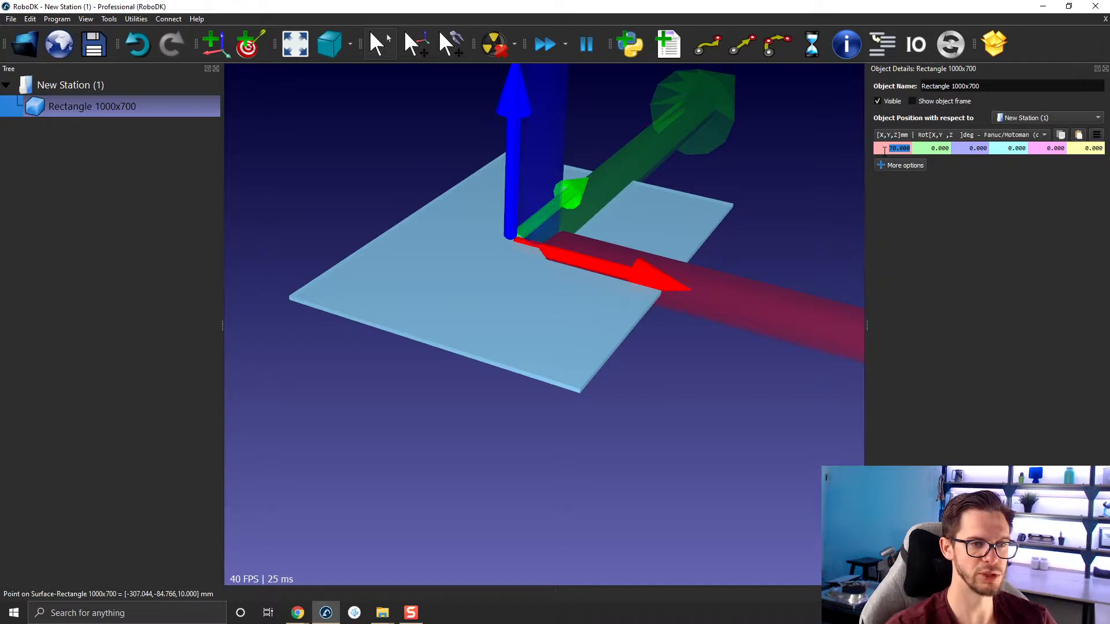
{"action": "scroll", "coordinate": [885, 151], "scroll_direction": "up", "scroll_amount": 20}
{"action": "left_click", "coordinate": [580, 345]}
{"action": "left_click_drag", "start_coordinate": [523, 352], "coordinate": [630, 311]}
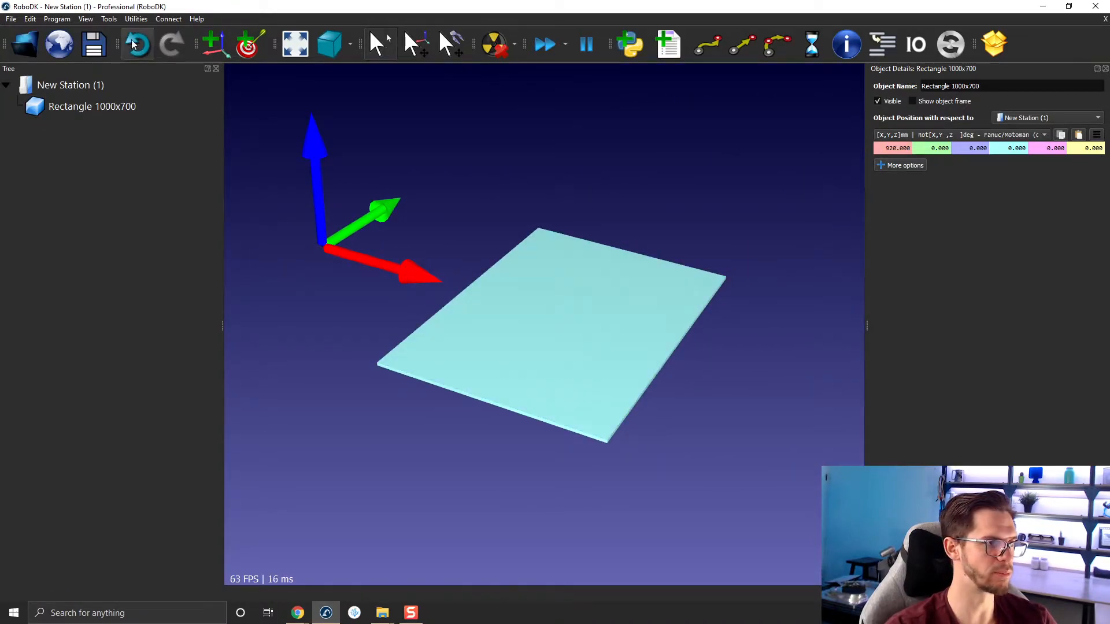
- Reopen the Measure tool with the plane filter and measure the shifted plate's top face to compare its X coordinate with the object's position
{"action": "left_click", "coordinate": [109, 18]}
{"action": "left_click", "coordinate": [128, 102]}
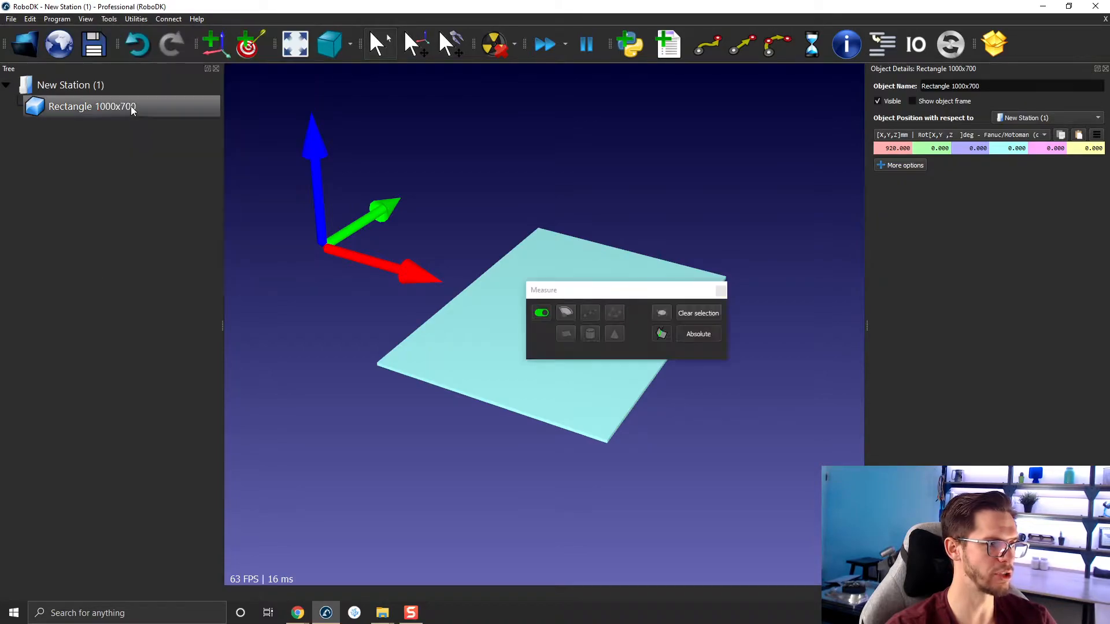
{"action": "left_click_drag", "start_coordinate": [571, 289], "coordinate": [543, 78]}
{"action": "left_click", "coordinate": [537, 121]}
{"action": "left_click", "coordinate": [585, 322]}
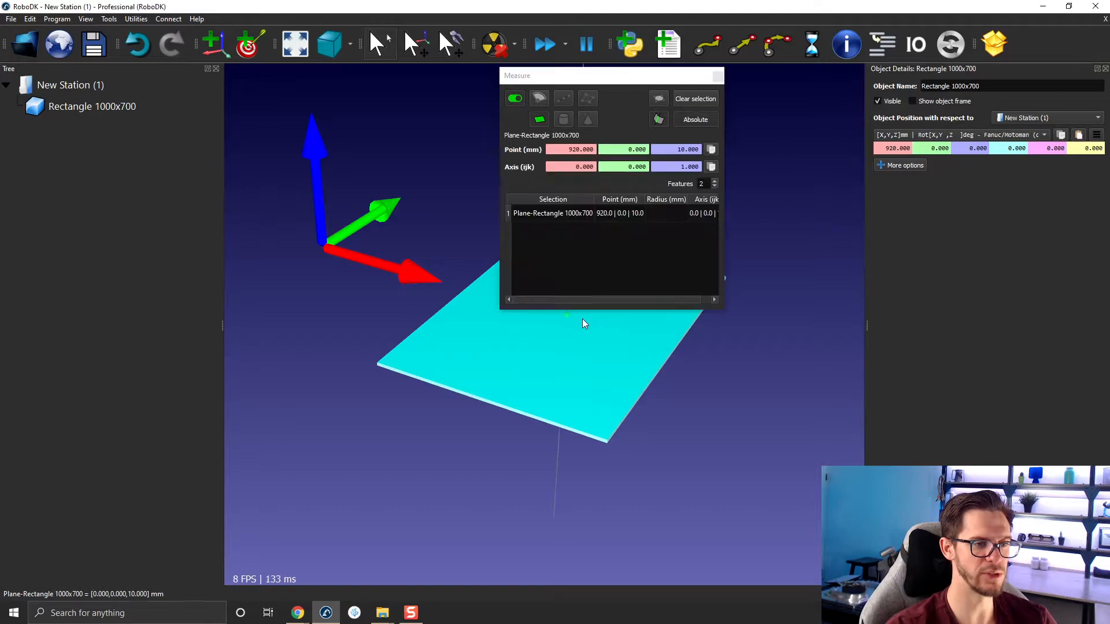
{"action": "left_click_drag", "start_coordinate": [597, 332], "coordinate": [582, 279]}
{"action": "left_click", "coordinate": [792, 104]}
{"action": "left_click_drag", "start_coordinate": [754, 95], "coordinate": [712, 81]}
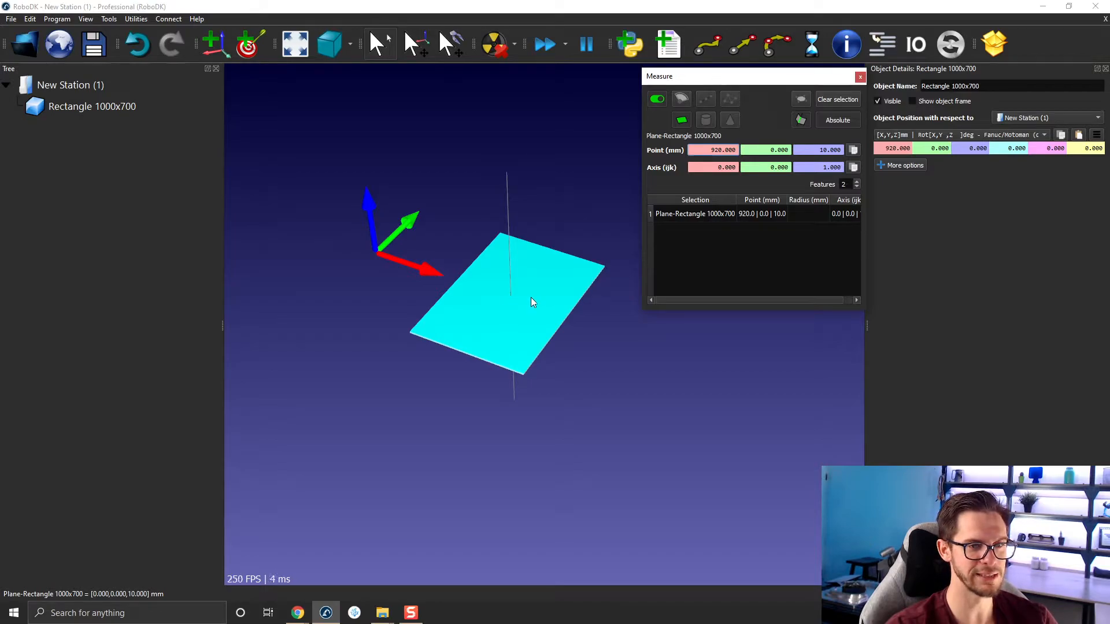
{"action": "left_click", "coordinate": [877, 149]}
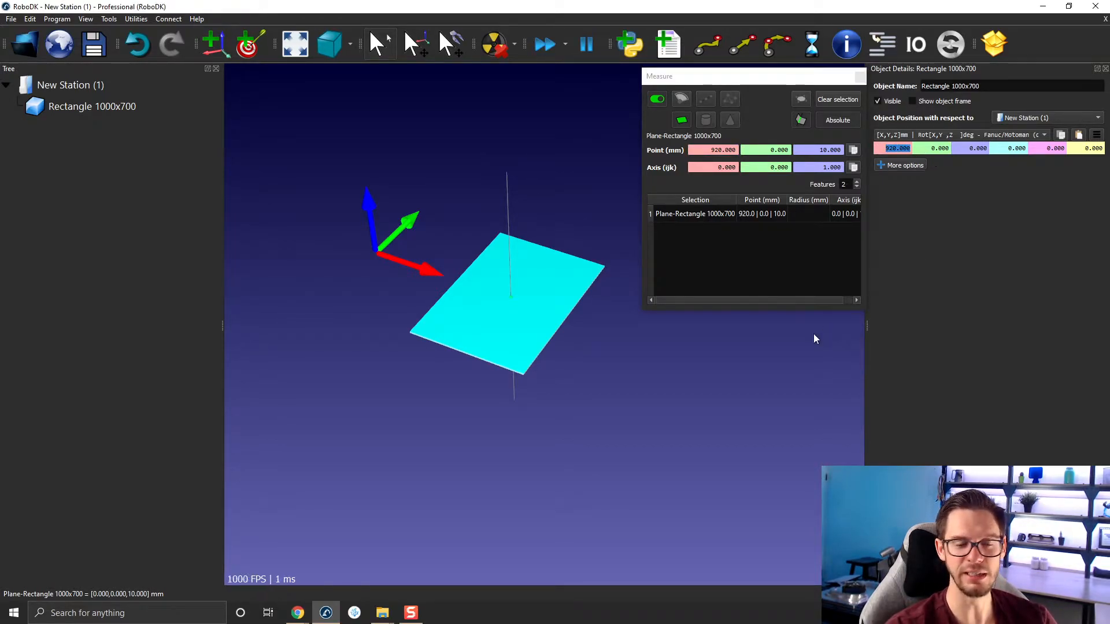
- Close the Measure tool and the object details, and delete Rectangle 1000x700 from the station
{"action": "left_click", "coordinate": [859, 77]}
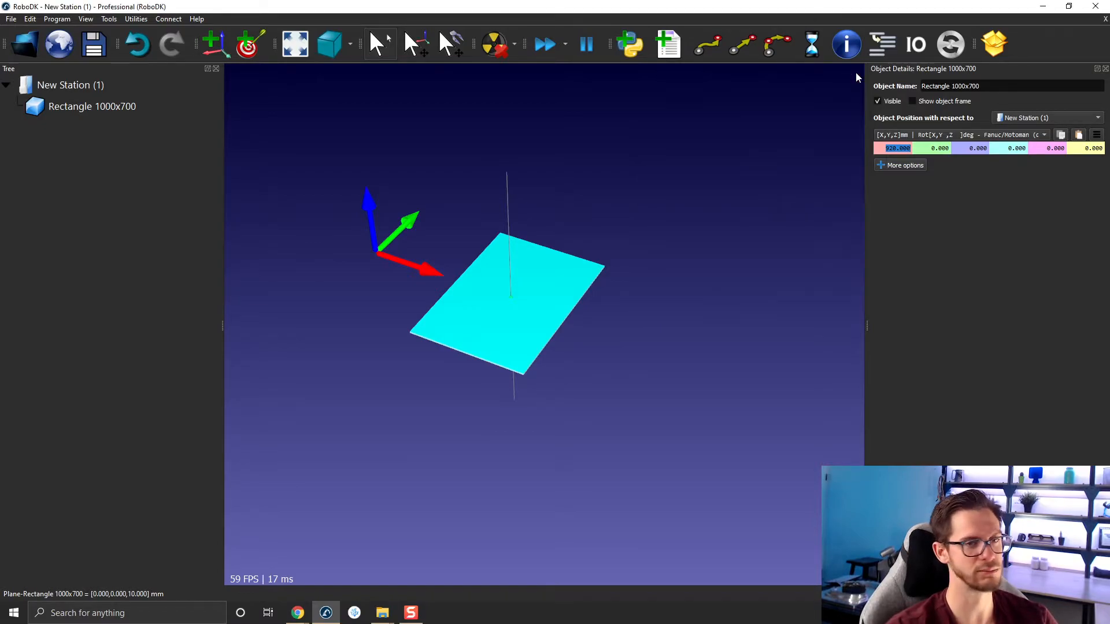
{"action": "left_click", "coordinate": [1103, 69]}
{"action": "left_click", "coordinate": [130, 110]}
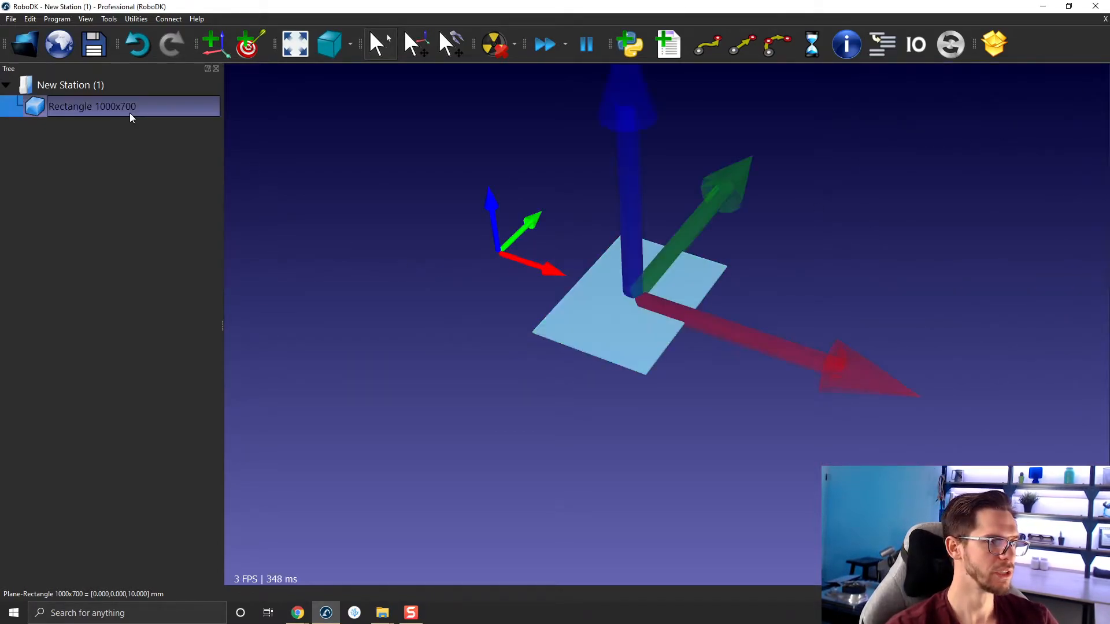
{"action": "key", "text": "Delete"}
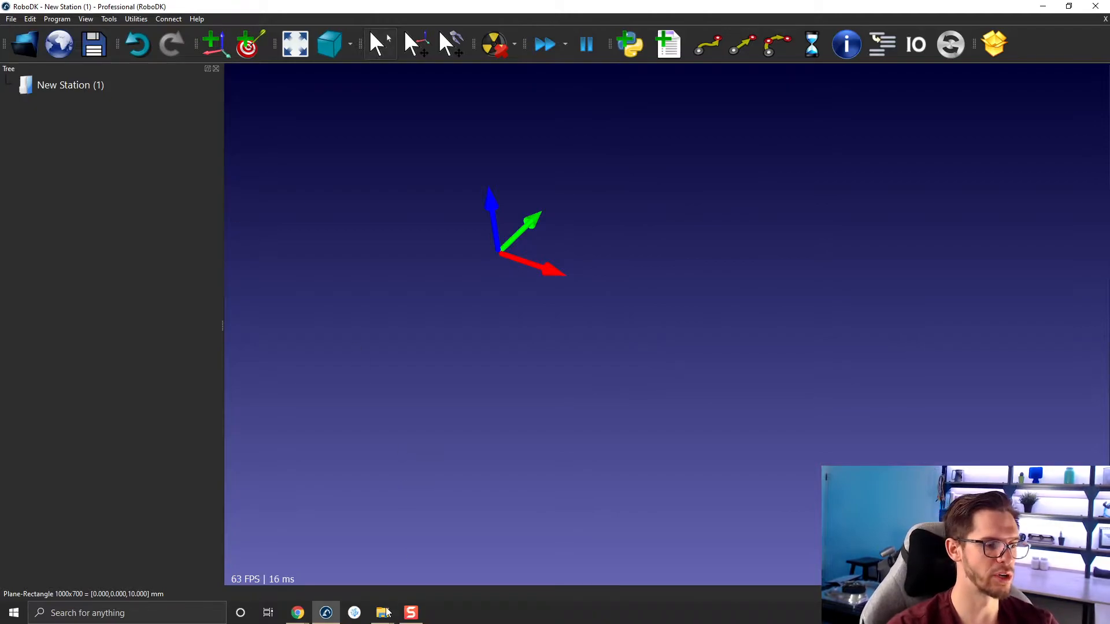
- Load Cell layout.rdk from the 05C - Measure tool folder into RoboDK and minimize the folder window
{"action": "mouse_move", "coordinate": [395, 609]}
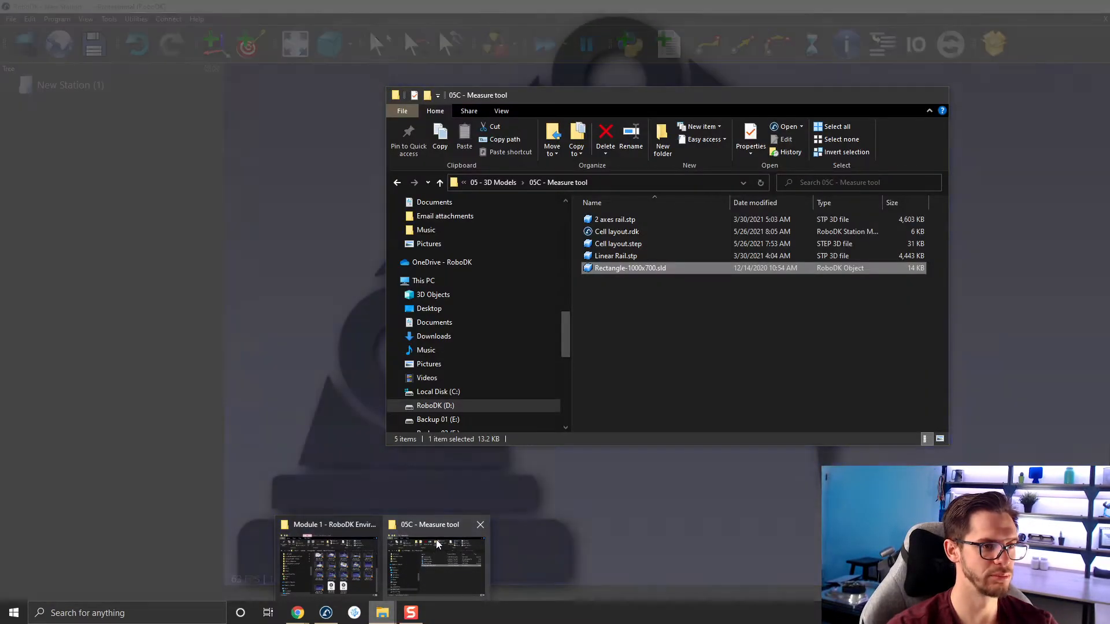
{"action": "left_click", "coordinate": [438, 544]}
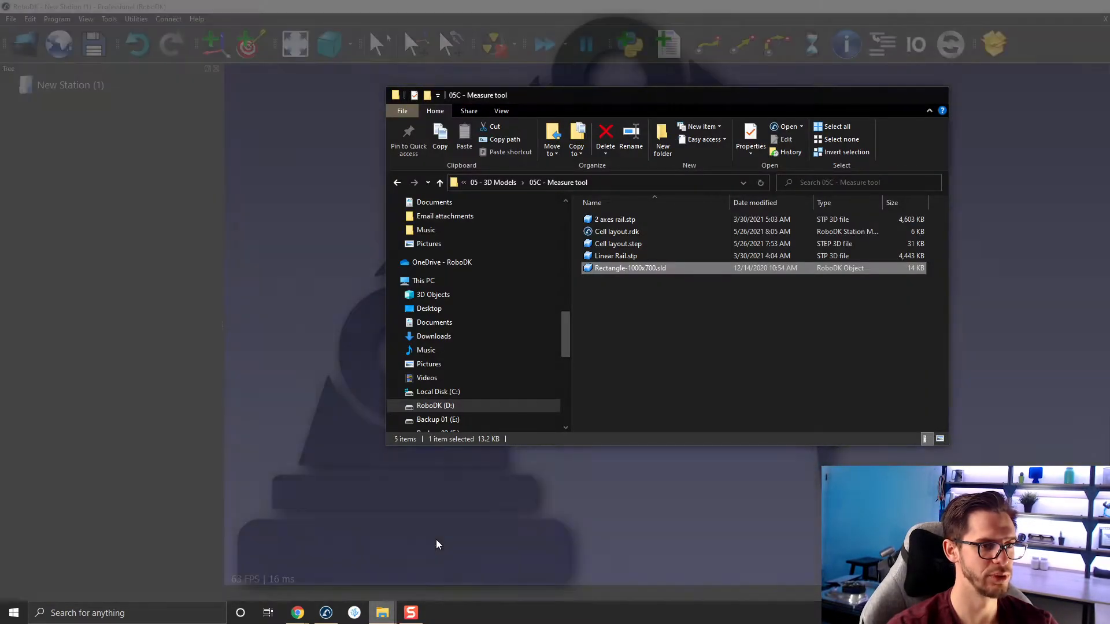
{"action": "left_click", "coordinate": [616, 231]}
{"action": "left_click_drag", "start_coordinate": [613, 231], "coordinate": [281, 175]}
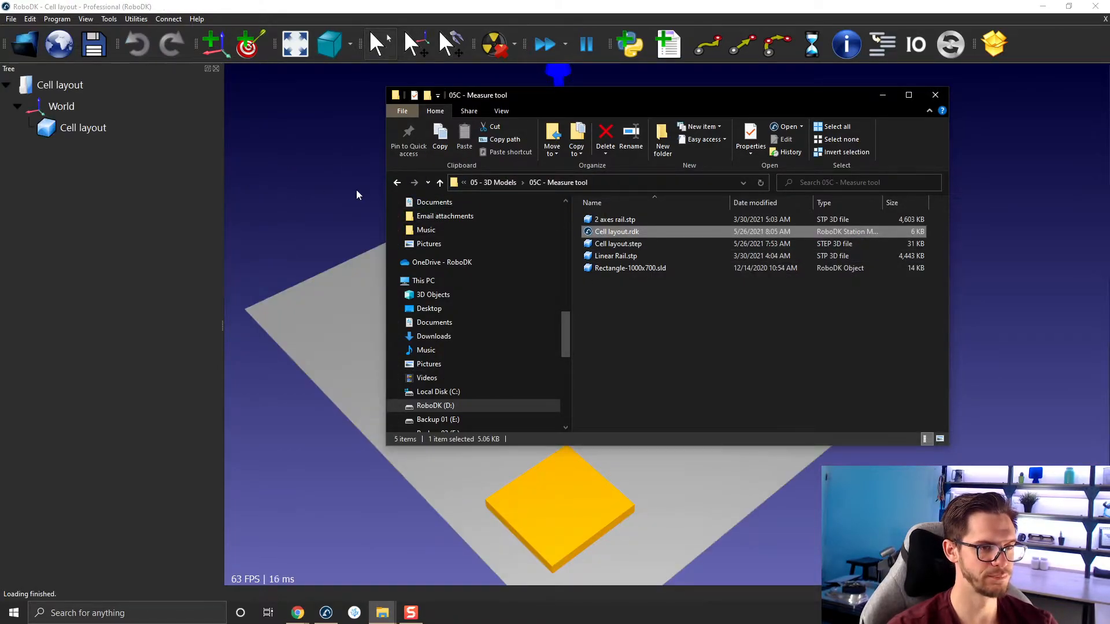
{"action": "left_click", "coordinate": [883, 95]}
- Shrink the displayed reference frames by four increments
{"action": "mouse_move", "coordinate": [601, 386]}
{"action": "left_mouse_down"}
{"action": "mouse_move", "coordinate": [636, 344]}
{"action": "mouse_move", "coordinate": [565, 322]}
{"action": "left_mouse_up"}
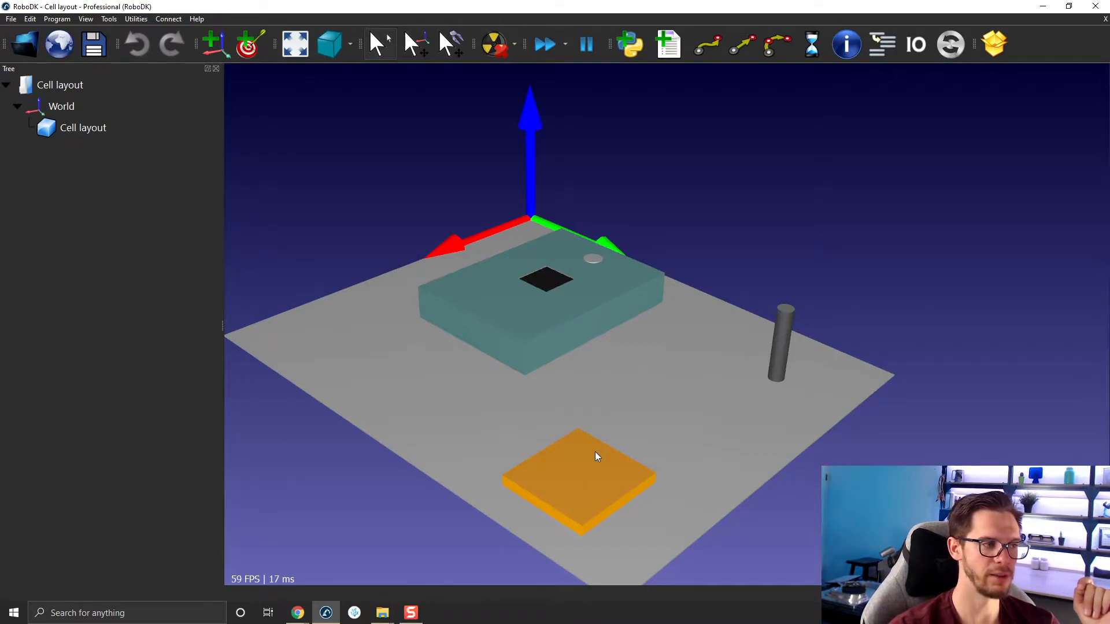
{"action": "key", "text": "minus"}
{"action": "key", "text": "minus"}
{"action": "key", "text": "minus"}
{"action": "key", "text": "minus"}
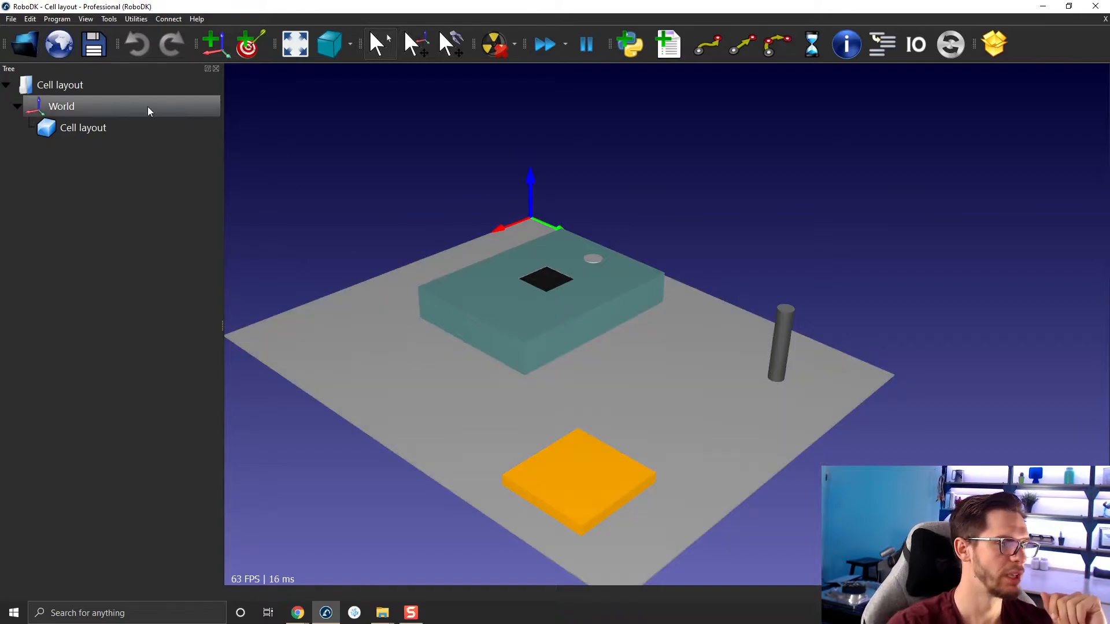
- Add UR5e.robot from the RoboDK library to the cell layout station
{"action": "left_click", "coordinate": [25, 44]}
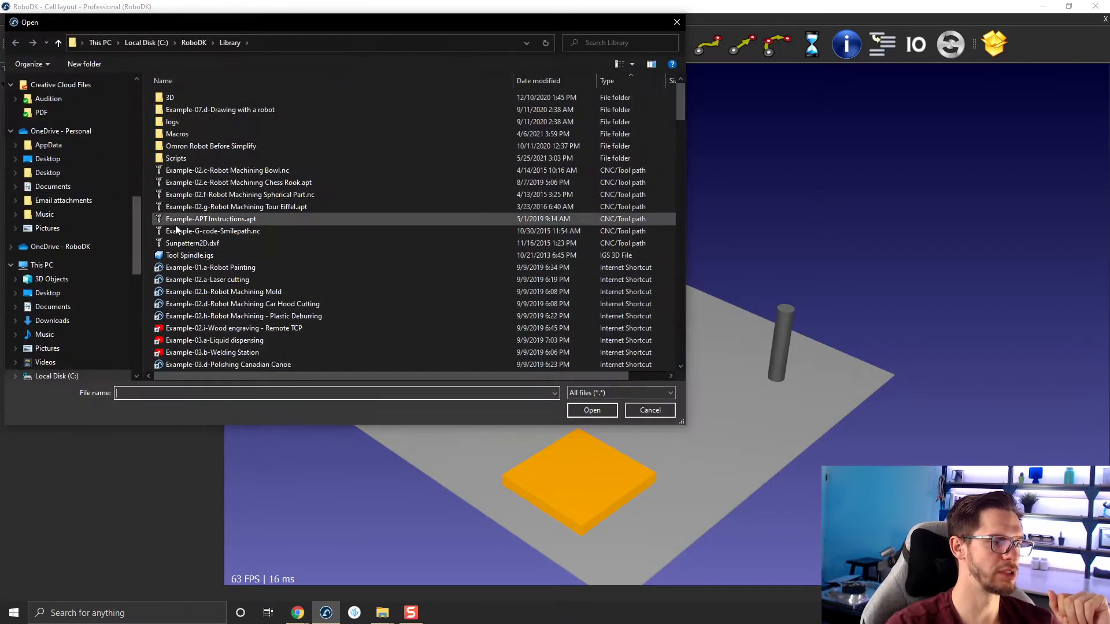
{"action": "scroll", "coordinate": [268, 285], "scroll_direction": "down", "scroll_amount": 20}
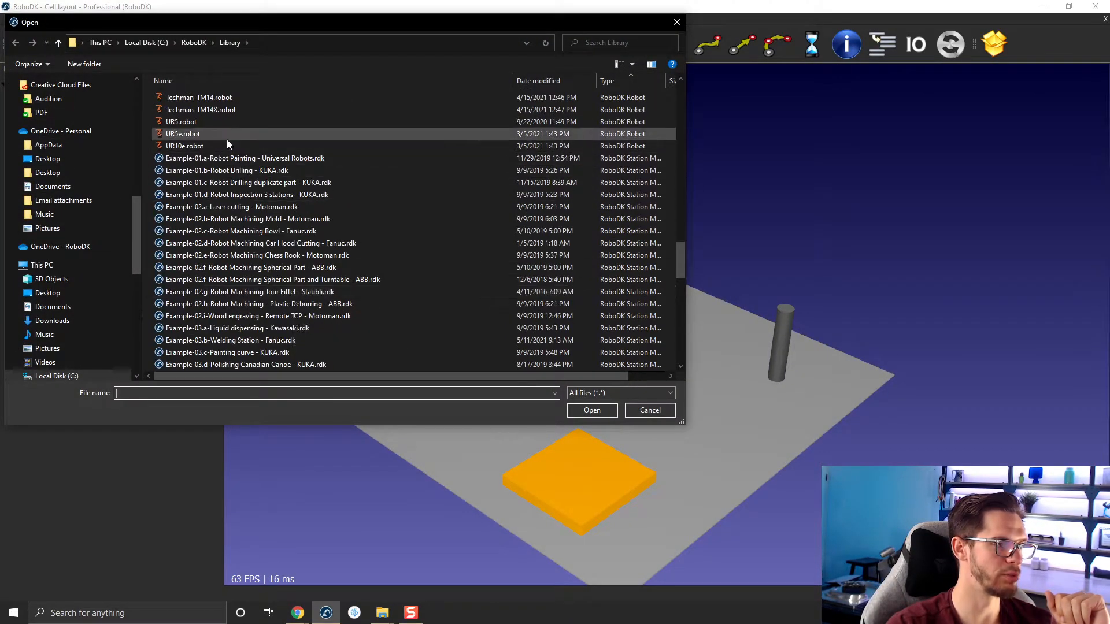
{"action": "double_click", "coordinate": [220, 134]}
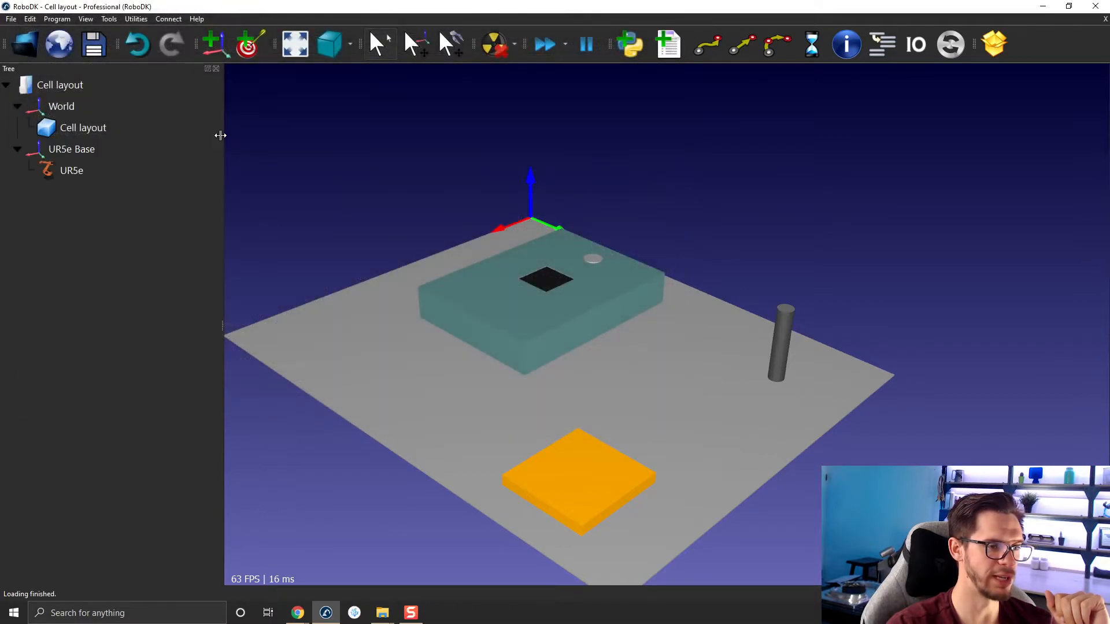
- Move the UR5e's base frame away from the World origin to a free spot beyond the floor's edge, behind the grey cylinder
{"action": "left_click_drag", "start_coordinate": [404, 217], "coordinate": [528, 320]}
{"action": "left_click_drag", "start_coordinate": [622, 266], "coordinate": [702, 506], "text": "alt"}
{"action": "right_click_drag", "start_coordinate": [703, 491], "coordinate": [696, 422]}
{"action": "left_click_drag", "start_coordinate": [731, 432], "coordinate": [708, 368], "text": "alt"}
{"action": "left_click_drag", "start_coordinate": [686, 436], "coordinate": [691, 433], "text": "alt"}
{"action": "right_click_drag", "start_coordinate": [731, 411], "coordinate": [867, 497]}
{"action": "key", "text": "alt"}
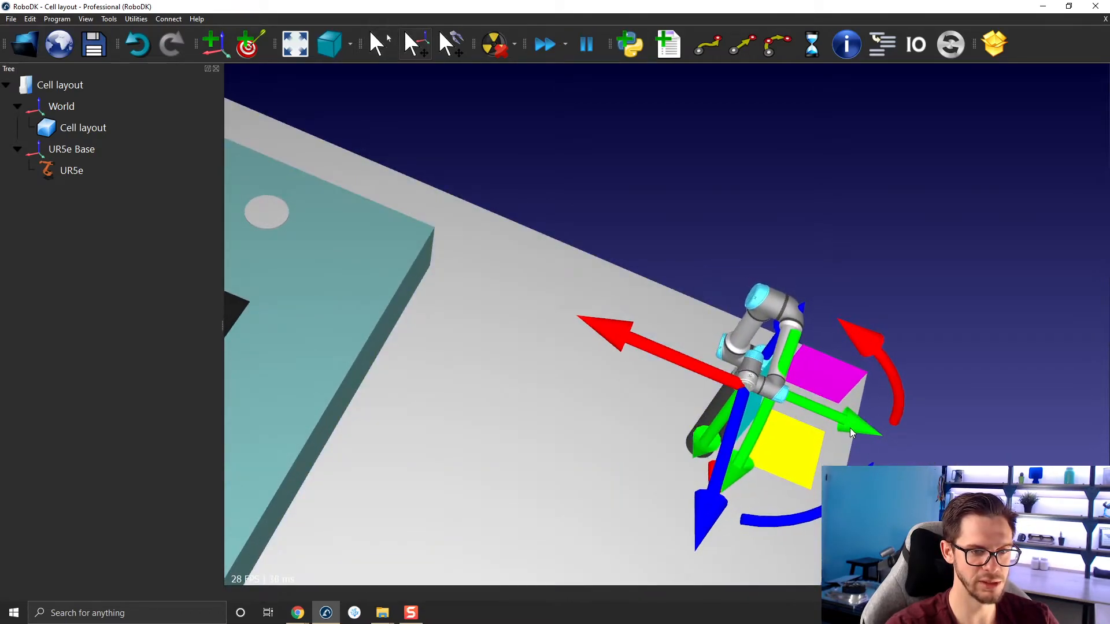
{"action": "right_click_drag", "start_coordinate": [796, 446], "coordinate": [628, 367]}
{"action": "left_click_drag", "start_coordinate": [627, 366], "coordinate": [693, 254]}
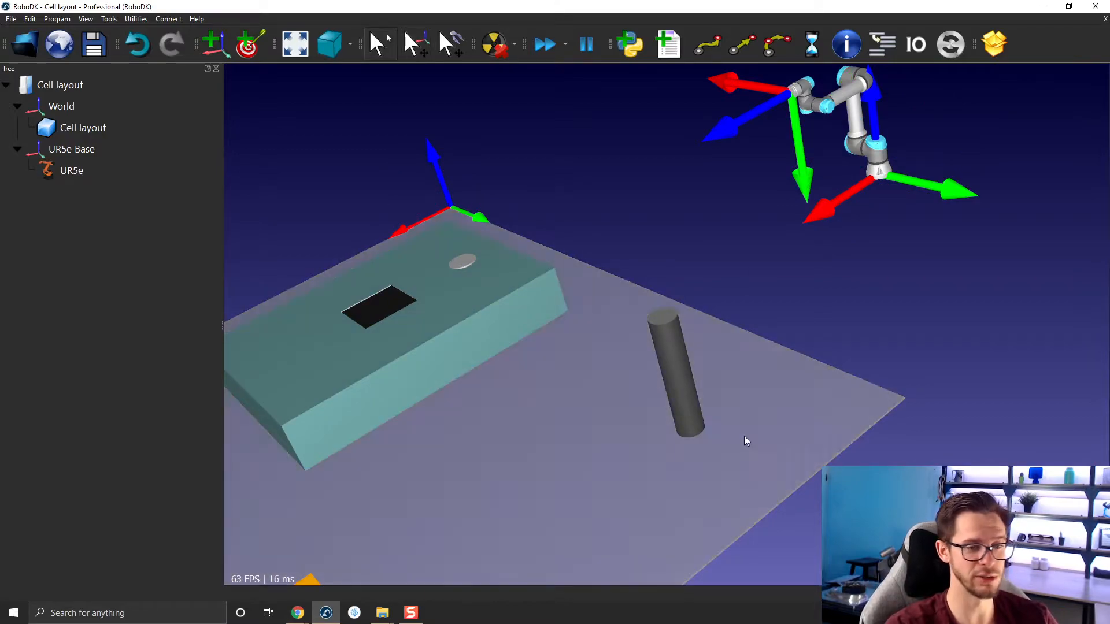
{"action": "right_click_drag", "start_coordinate": [585, 341], "coordinate": [663, 372]}
{"action": "scroll", "coordinate": [662, 372], "scroll_direction": "down", "scroll_amount": 5}
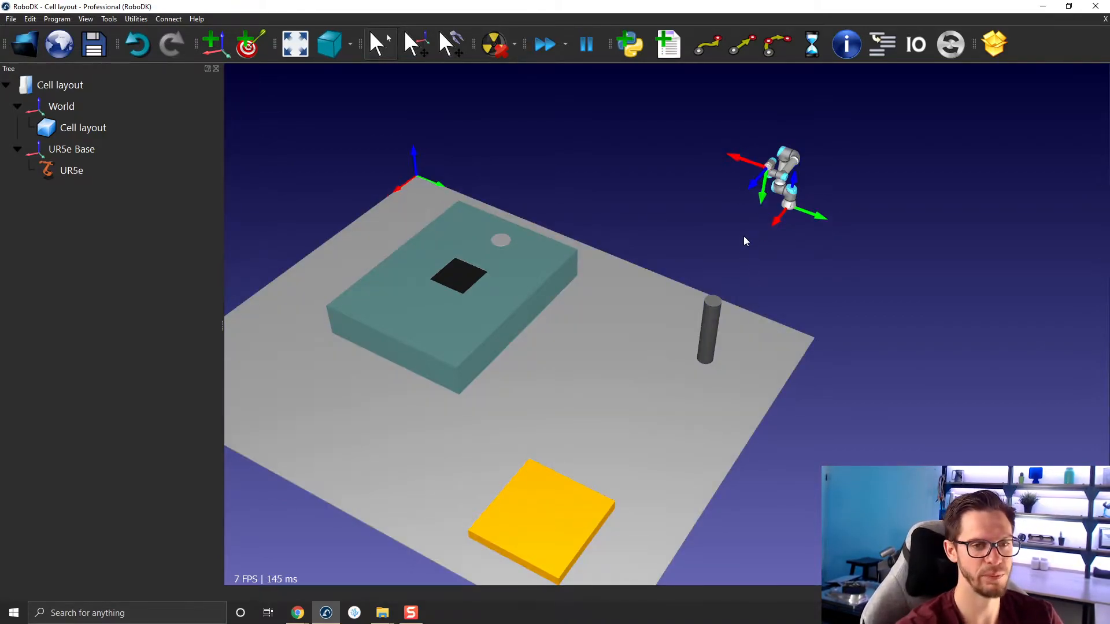
{"action": "scroll", "coordinate": [743, 235], "scroll_direction": "up", "scroll_amount": 2}
{"action": "middle_click_drag", "start_coordinate": [751, 256], "coordinate": [650, 263]}
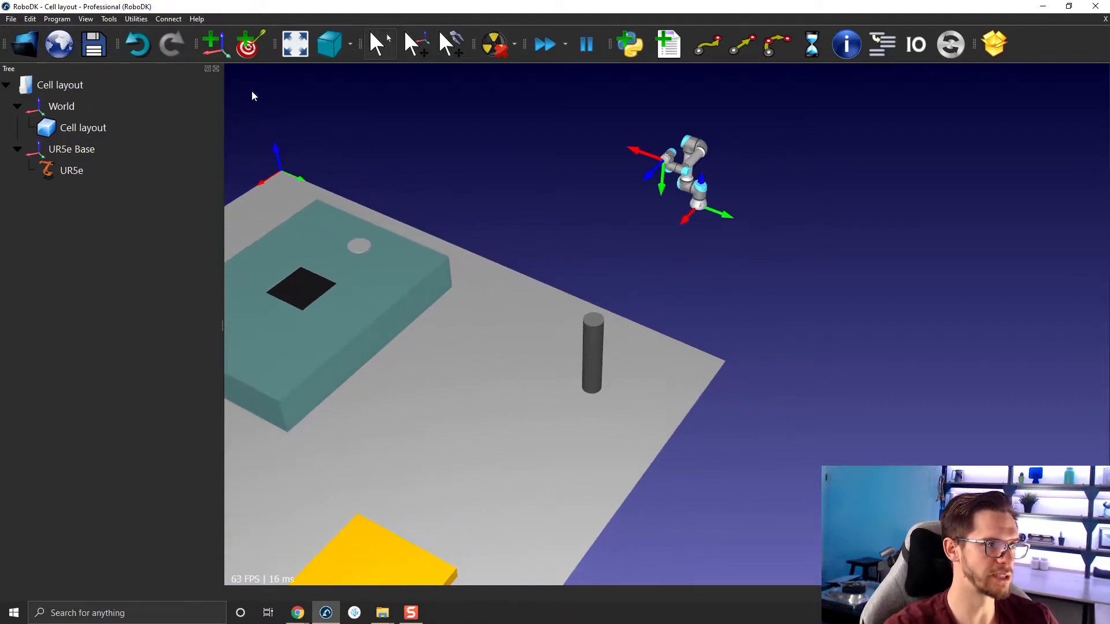
{"action": "right_click", "coordinate": [93, 118]}
{"action": "right_click", "coordinate": [76, 108]}
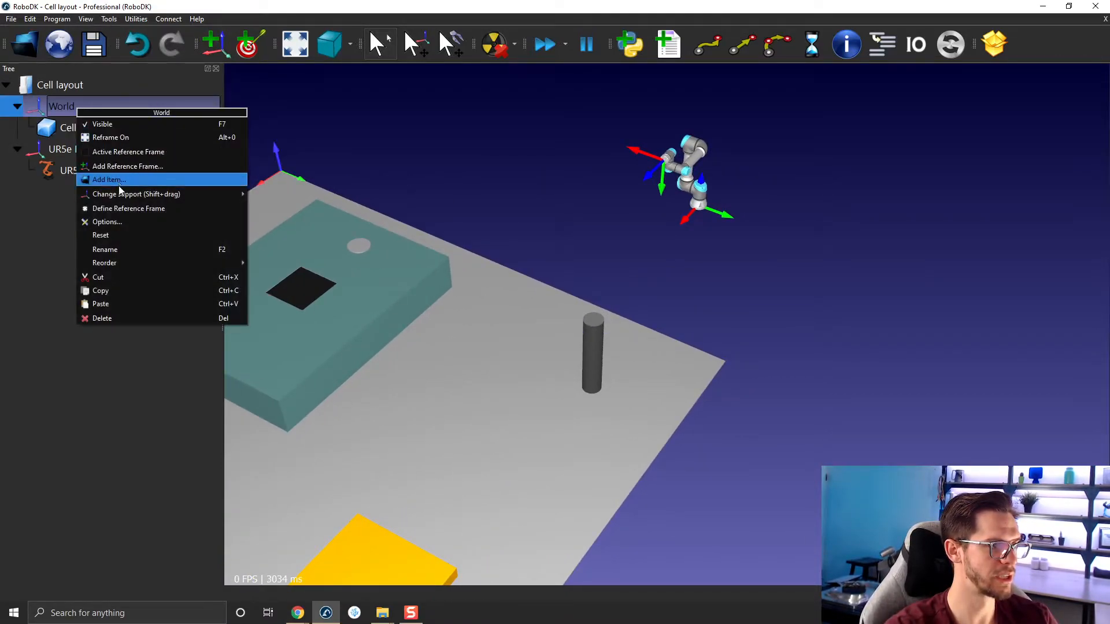
{"action": "left_click", "coordinate": [123, 237]}
{"action": "middle_click_drag", "start_coordinate": [361, 150], "coordinate": [561, 160]}
{"action": "left_click", "coordinate": [281, 345]}
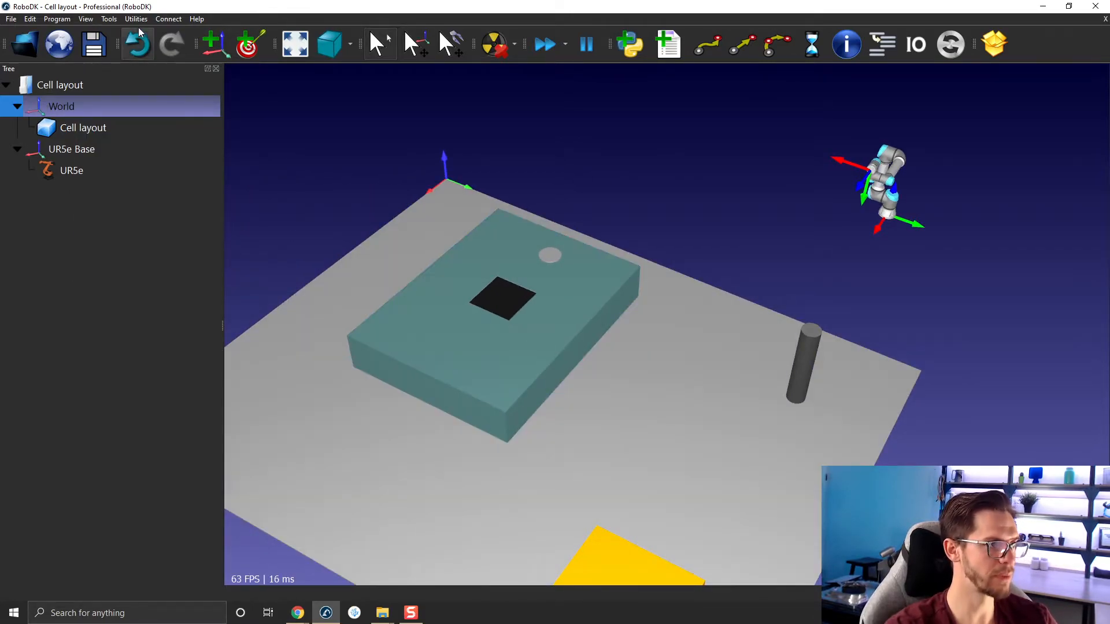
- Measure the top circular edge of the grey cylinder as an arc and copy its centre point
{"action": "left_click", "coordinate": [137, 19]}
{"action": "left_click", "coordinate": [130, 103]}
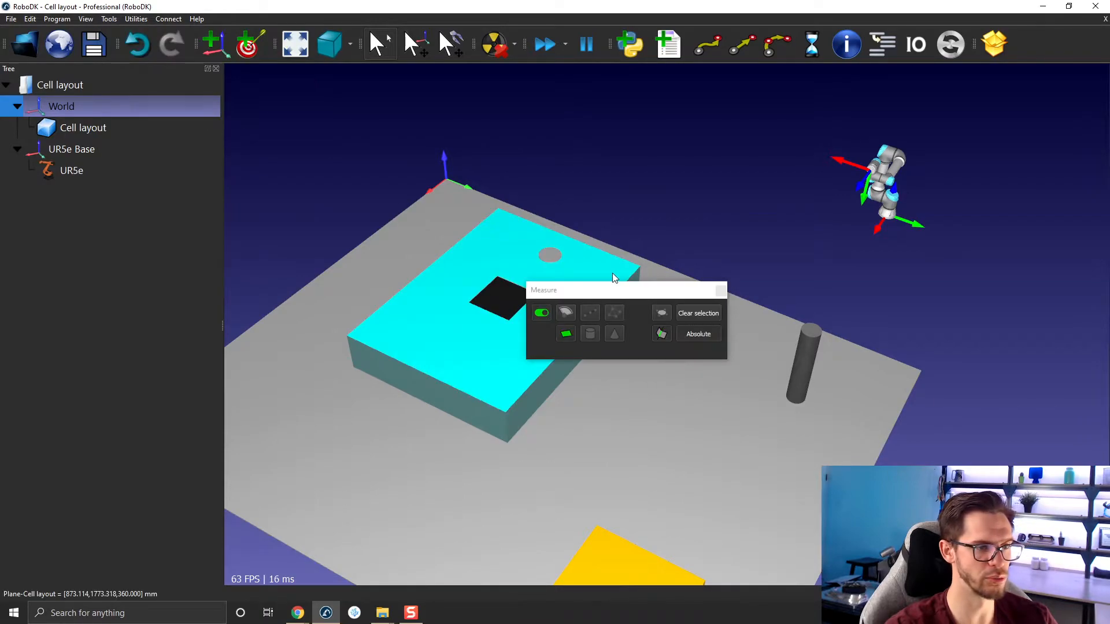
{"action": "left_click_drag", "start_coordinate": [617, 298], "coordinate": [655, 145]}
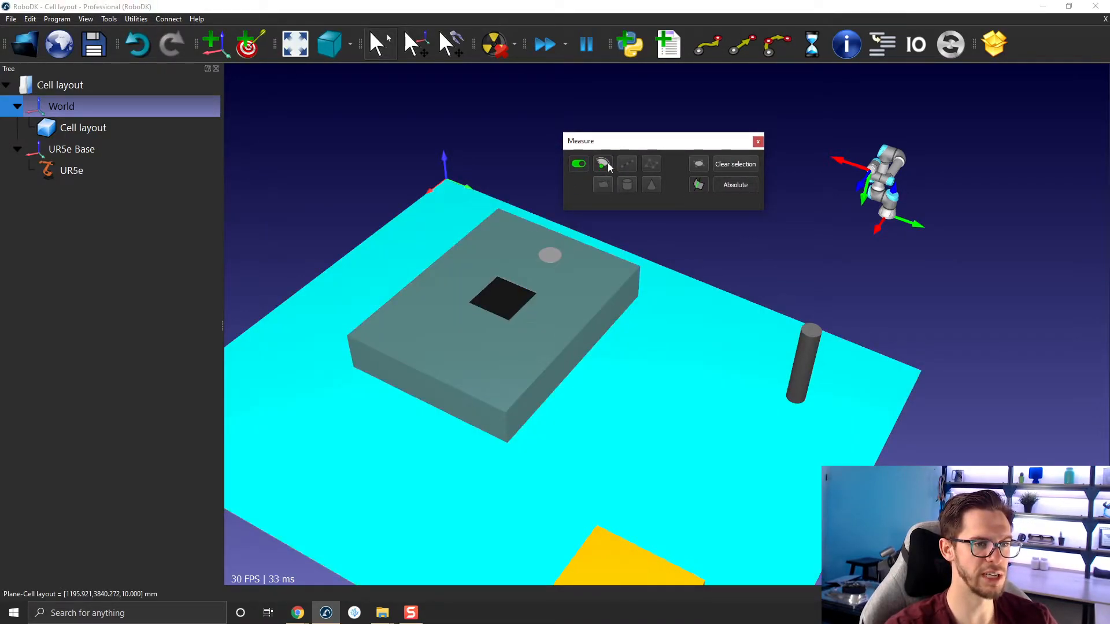
{"action": "left_click", "coordinate": [608, 165]}
{"action": "scroll", "coordinate": [823, 344], "scroll_direction": "up", "scroll_amount": 5}
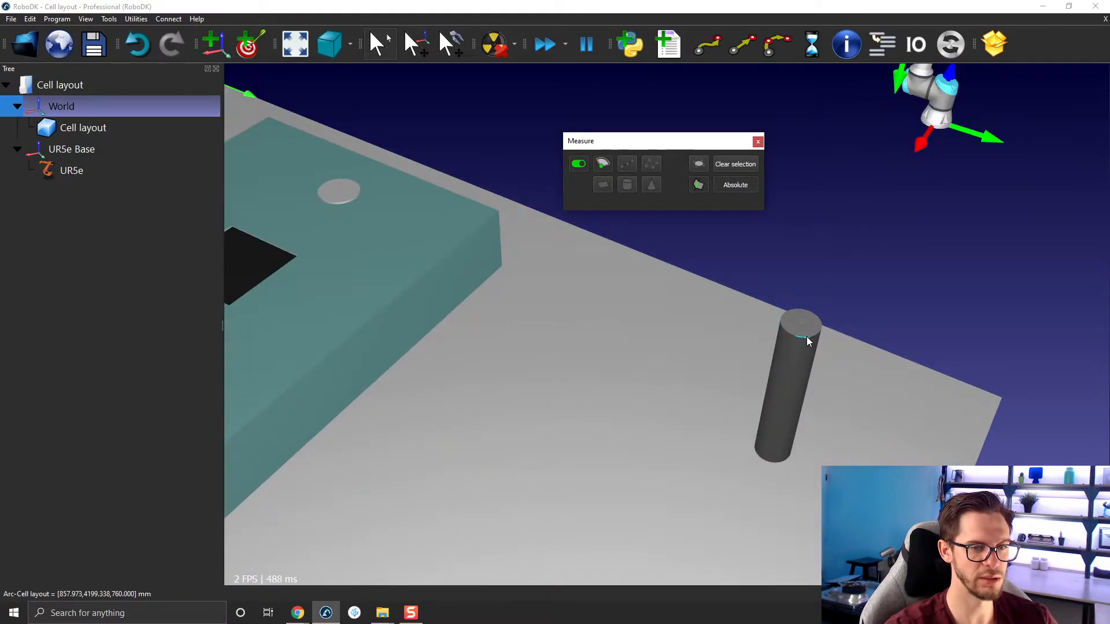
{"action": "left_click", "coordinate": [806, 338]}
{"action": "left_click_drag", "start_coordinate": [691, 150], "coordinate": [562, 102]}
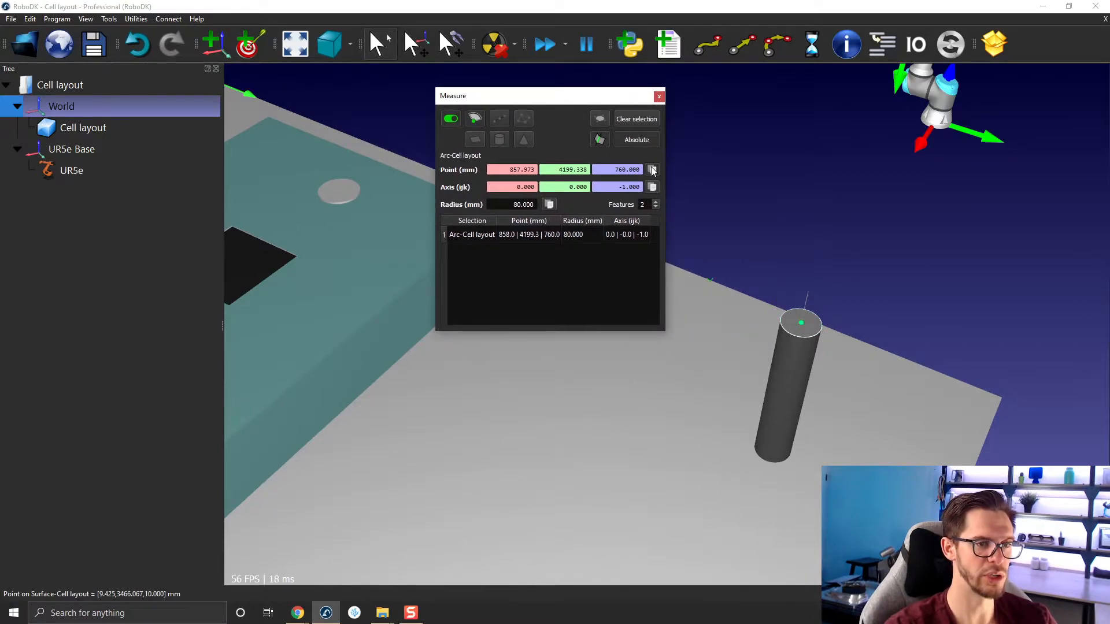
- Place the UR5e's base frame on the grey cylinder by pasting the copied point 857.973, 4199.338, 760.000 as its position
{"action": "scroll", "coordinate": [743, 181], "scroll_direction": "down", "scroll_amount": 2}
{"action": "middle_click_drag", "start_coordinate": [744, 181], "coordinate": [771, 221]}
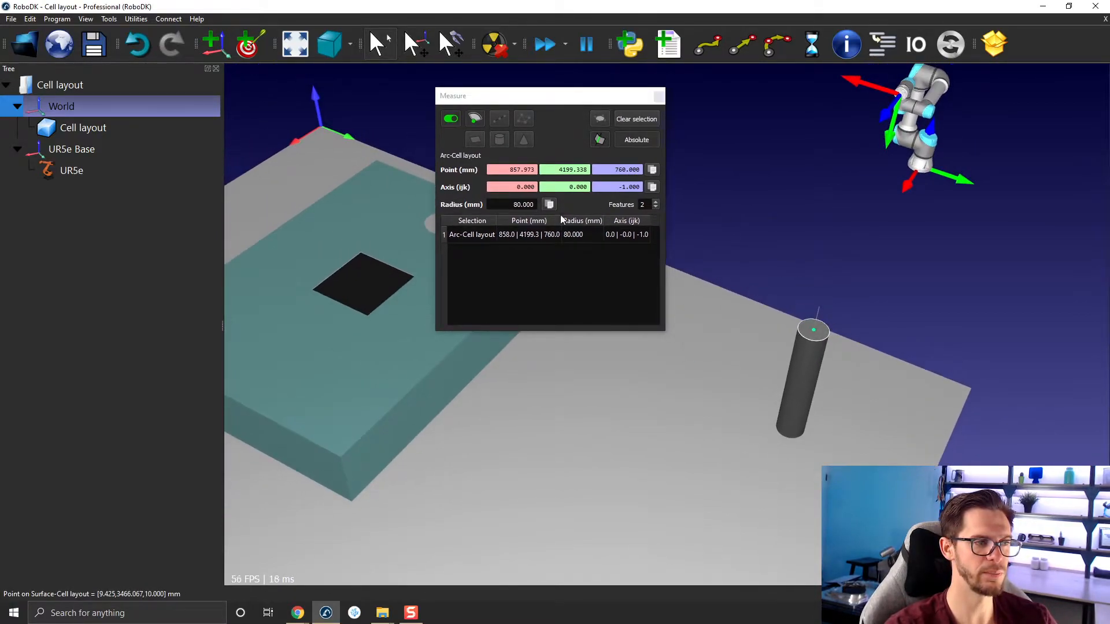
{"action": "double_click", "coordinate": [125, 145]}
{"action": "left_click_drag", "start_coordinate": [588, 102], "coordinate": [521, 88]}
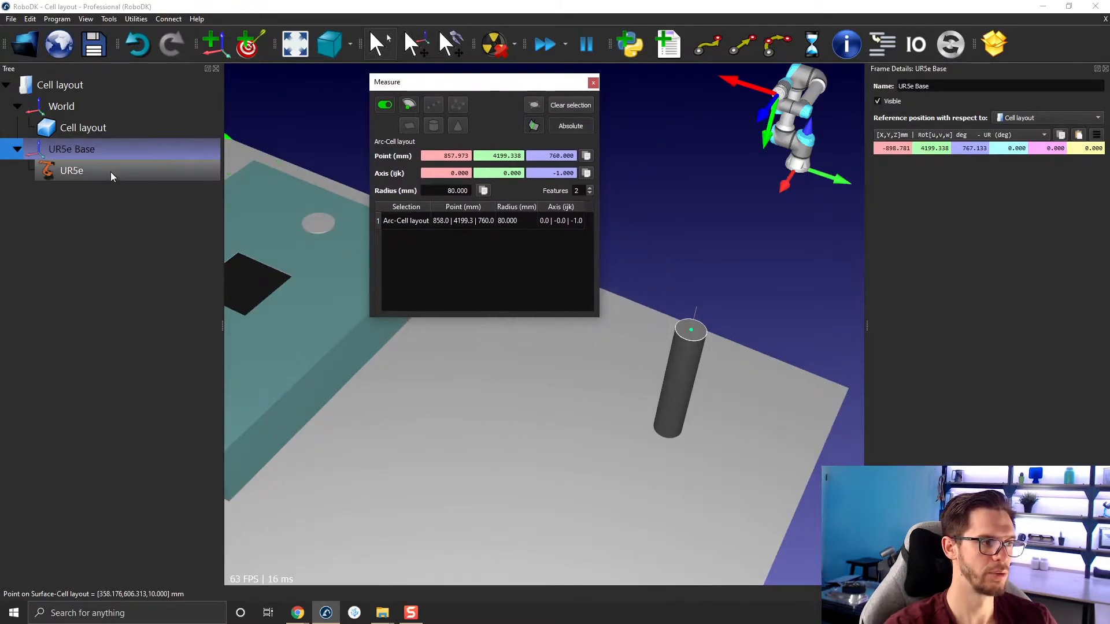
{"action": "left_click", "coordinate": [1078, 135]}
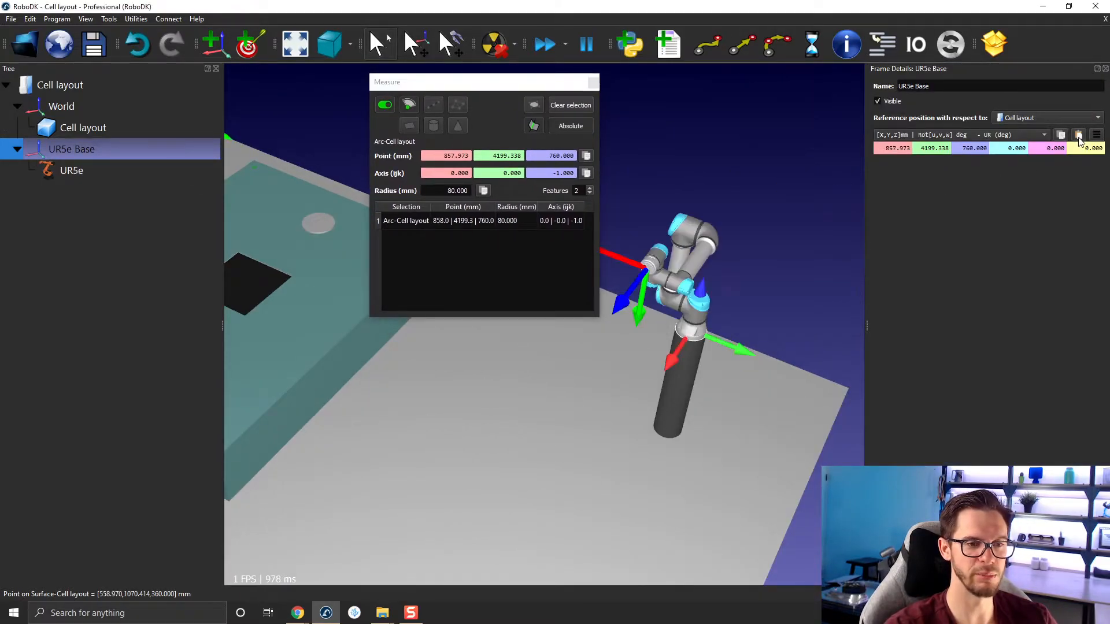
- Clear the measurement selection and duplicate the UR5e Base frame with its robot in the Cell layout station
{"action": "scroll", "coordinate": [640, 338], "scroll_direction": "down", "scroll_amount": 3}
{"action": "middle_click_drag", "start_coordinate": [707, 333], "coordinate": [732, 335]}
{"action": "mouse_move", "coordinate": [699, 334]}
{"action": "right_mouse_down"}
{"action": "mouse_move", "coordinate": [592, 248]}
{"action": "mouse_move", "coordinate": [752, 233]}
{"action": "mouse_move", "coordinate": [519, 232]}
{"action": "mouse_move", "coordinate": [558, 324]}
{"action": "right_mouse_up"}
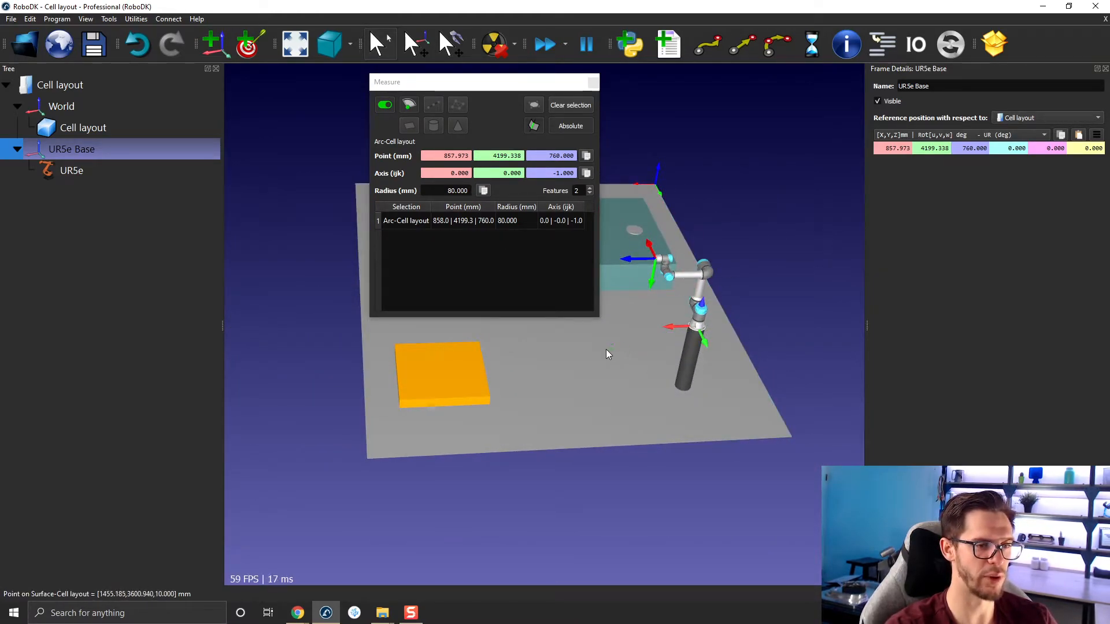
{"action": "left_click_drag", "start_coordinate": [481, 87], "coordinate": [337, 75]}
{"action": "scroll", "coordinate": [637, 230], "scroll_direction": "up", "scroll_amount": 4}
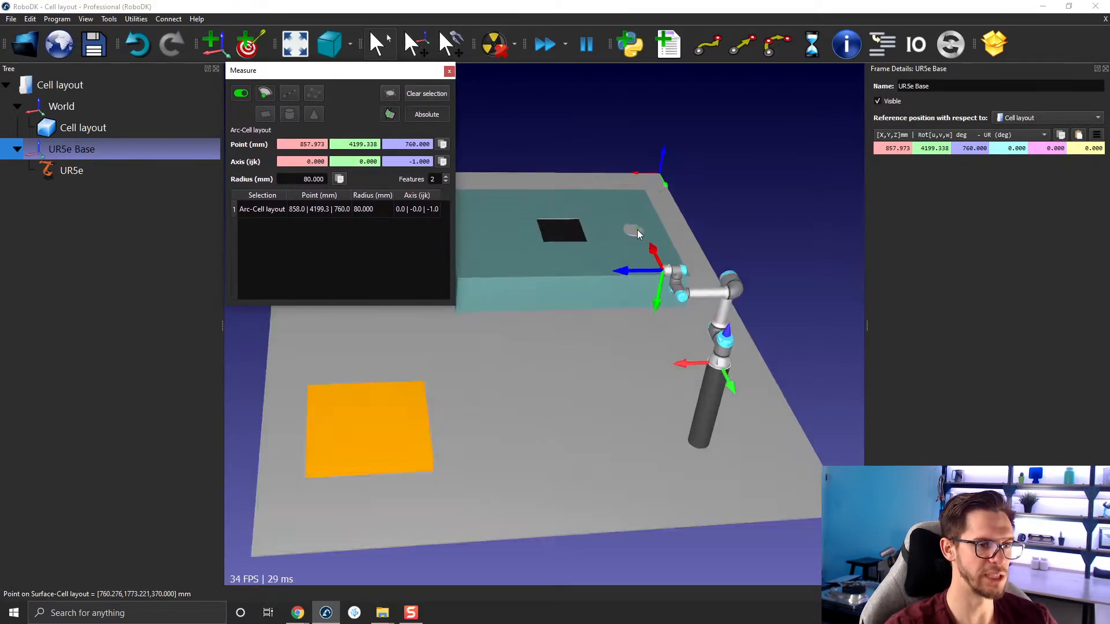
{"action": "left_click", "coordinate": [409, 93]}
{"action": "key", "text": "ctrl+c"}
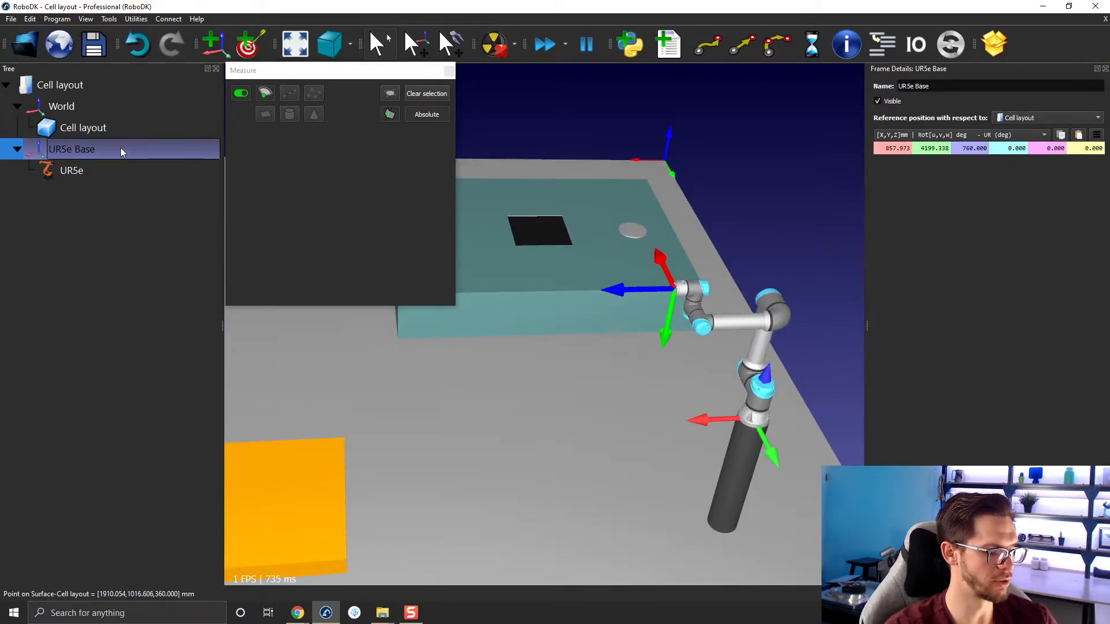
{"action": "left_click", "coordinate": [66, 86]}
{"action": "key", "text": "ctrl+v"}
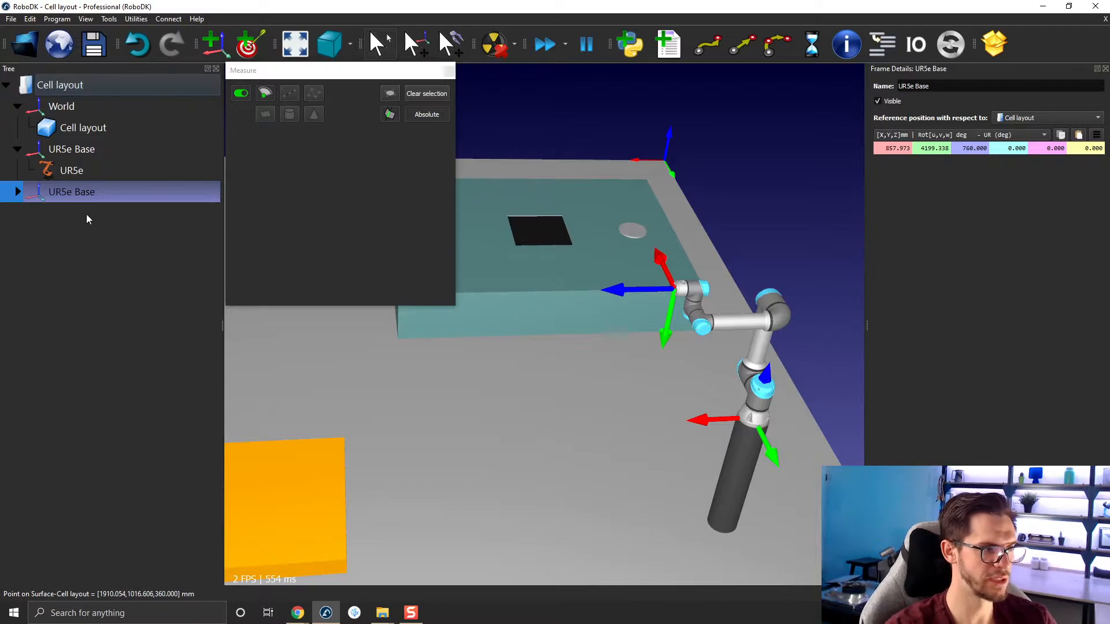
{"action": "left_click", "coordinate": [17, 194]}
{"action": "left_click", "coordinate": [375, 175]}
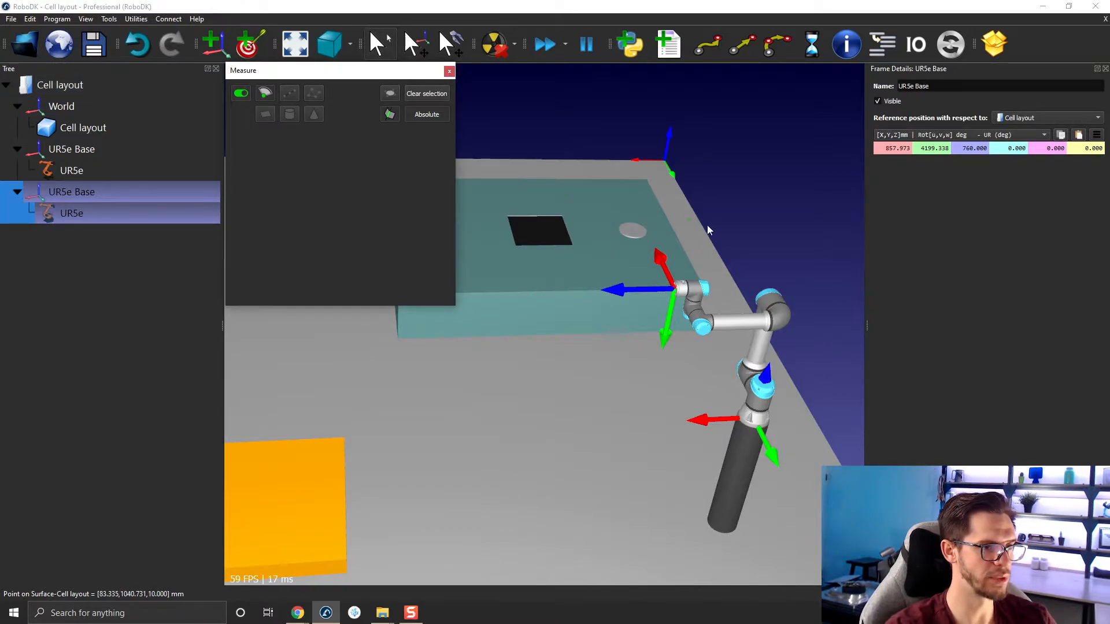
- Measure the top circular edge of the round disc on the teal block and copy its centre point
{"action": "scroll", "coordinate": [610, 228], "scroll_direction": "up", "scroll_amount": 3}
{"action": "scroll", "coordinate": [609, 227], "scroll_direction": "up", "scroll_amount": 2}
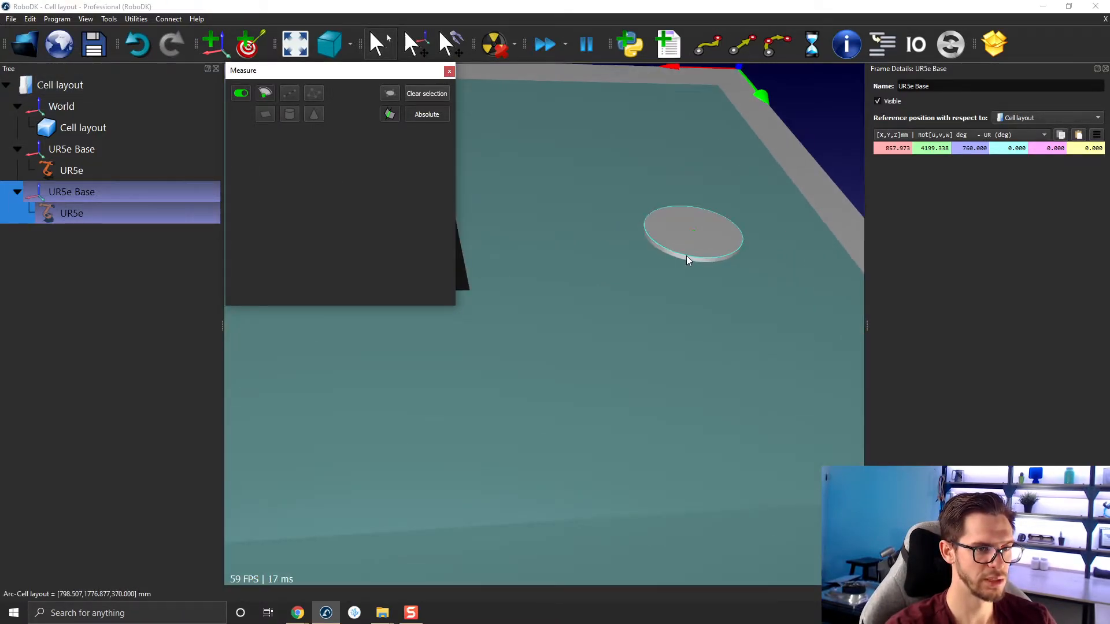
{"action": "left_click", "coordinate": [685, 256]}
{"action": "scroll", "coordinate": [511, 178], "scroll_direction": "down", "scroll_amount": 5}
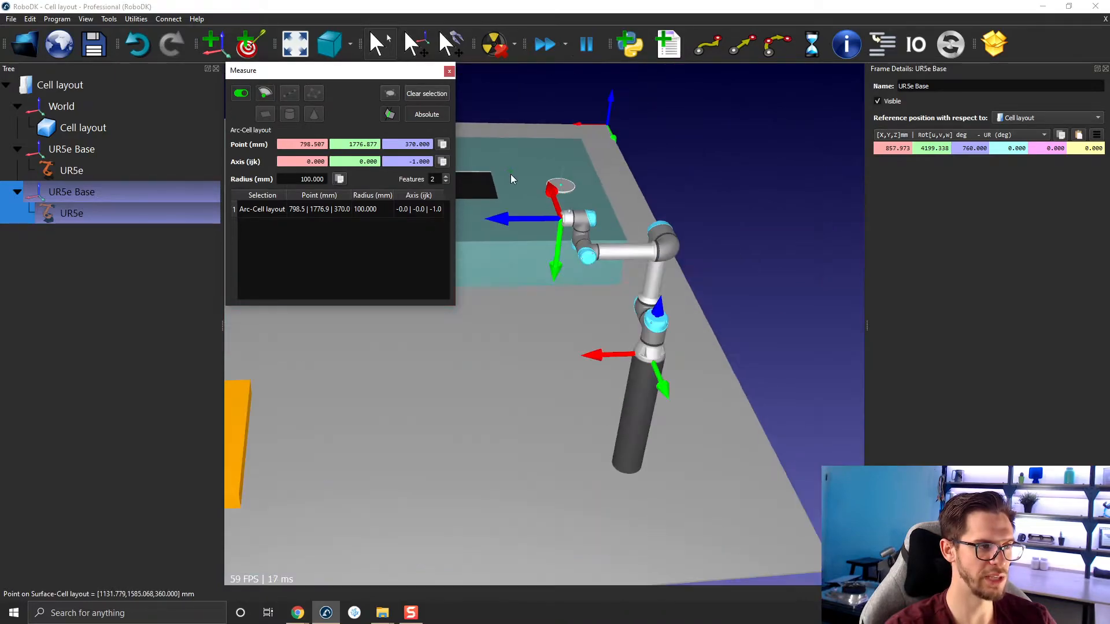
- Paste the copied point 798.507, 1776.877, 370.000 as the duplicated UR5e base's position and close the frame details and measurement windows
{"action": "double_click", "coordinate": [155, 190]}
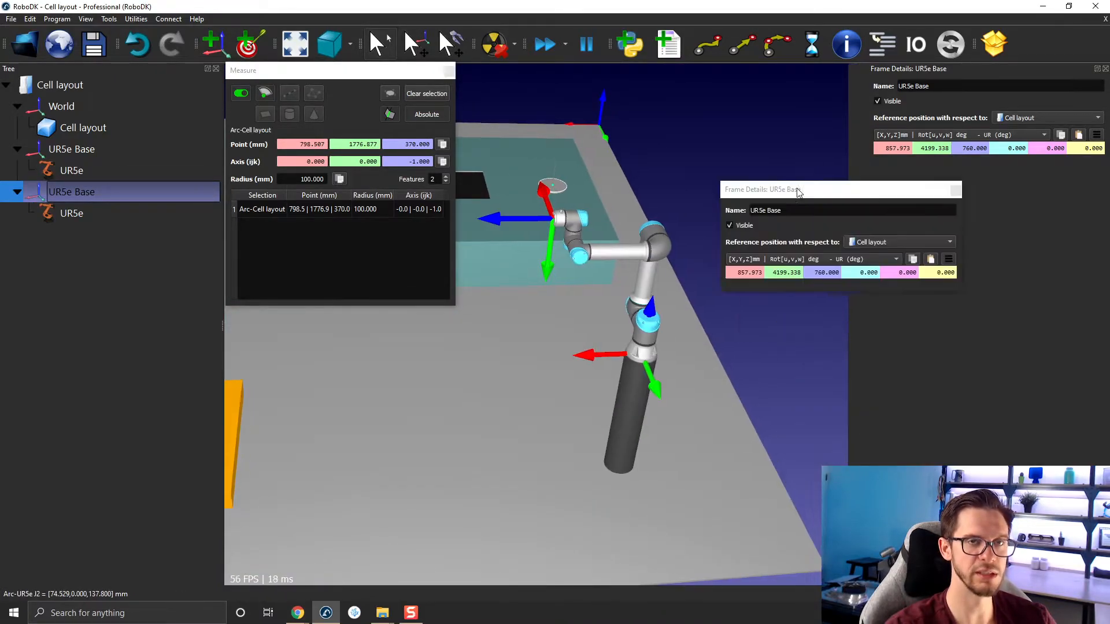
{"action": "left_click", "coordinate": [825, 140]}
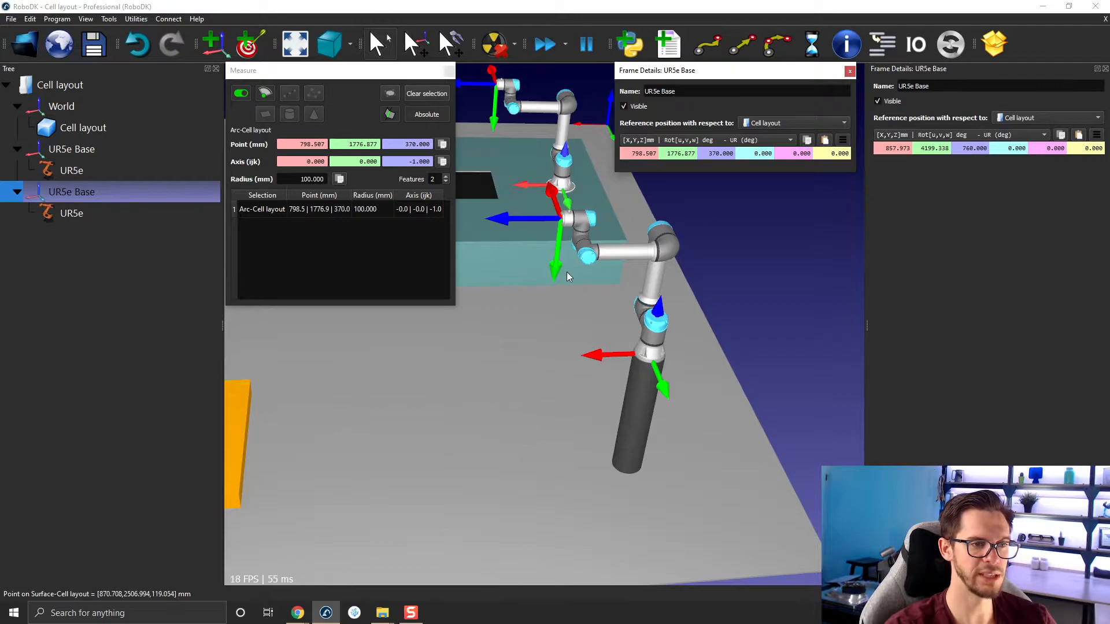
{"action": "scroll", "coordinate": [578, 278], "scroll_direction": "down", "scroll_amount": 3}
{"action": "left_click_drag", "start_coordinate": [609, 283], "coordinate": [721, 245]}
{"action": "left_click", "coordinate": [850, 72]}
{"action": "left_click", "coordinate": [758, 214]}
{"action": "left_click_drag", "start_coordinate": [758, 214], "coordinate": [726, 363]}
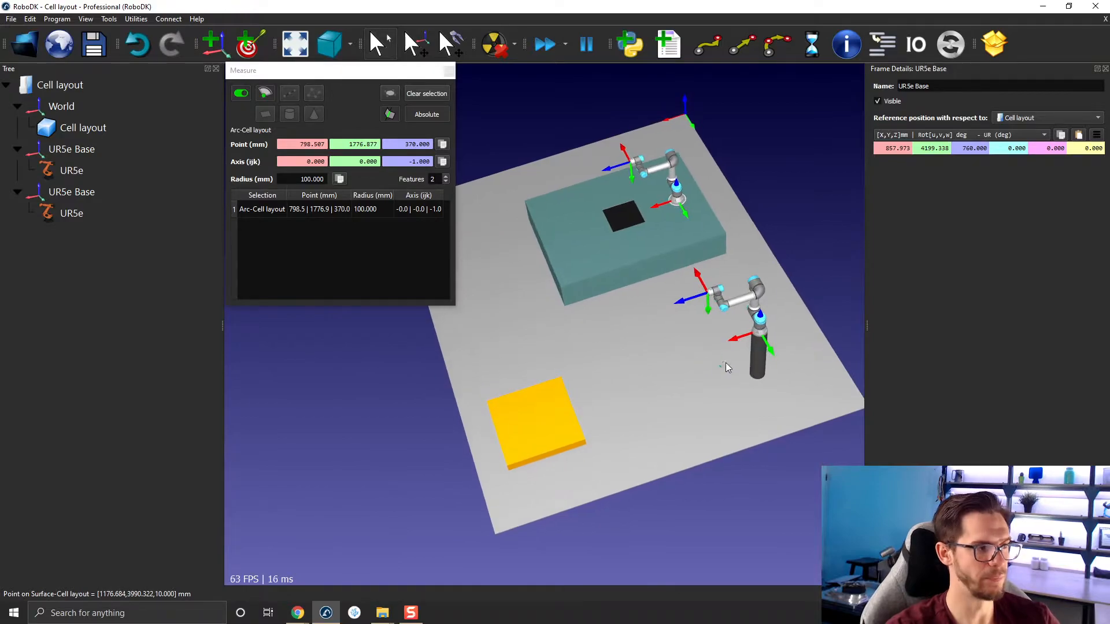
{"action": "left_click", "coordinate": [450, 71]}
- Add KUKA-KR-210-R2700-extra.robot from the RoboDK library to the station
{"action": "left_click", "coordinate": [31, 47]}
{"action": "scroll", "coordinate": [283, 260], "scroll_direction": "down", "scroll_amount": 10}
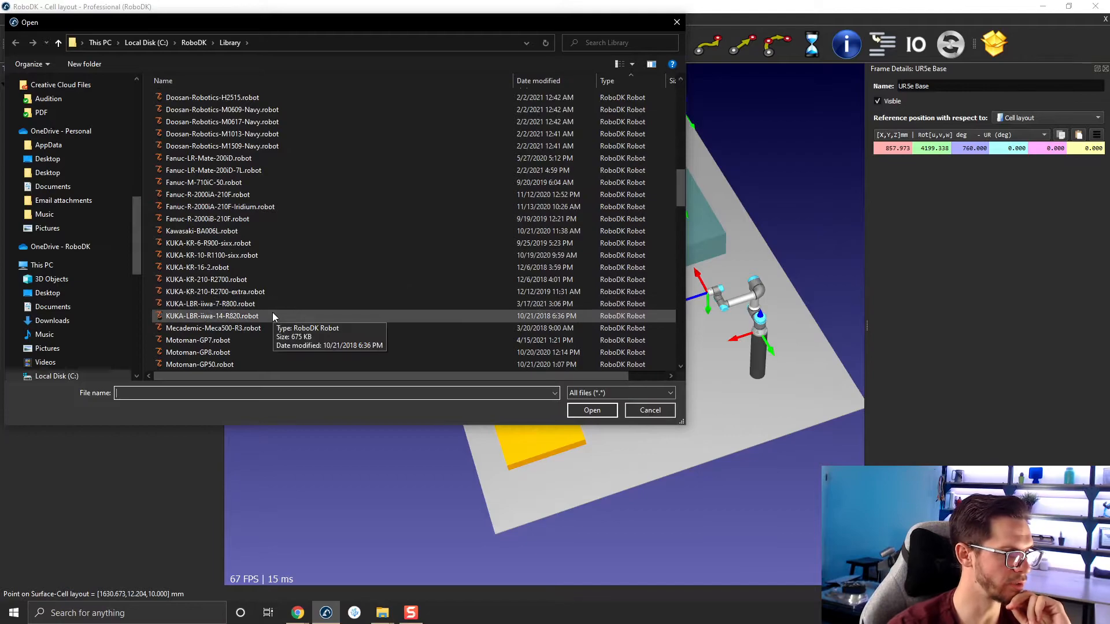
{"action": "double_click", "coordinate": [255, 292]}
- Measure the top face of the yellow plate as a plane and copy its centre point
{"action": "middle_click_drag", "start_coordinate": [543, 318], "coordinate": [449, 220]}
{"action": "mouse_move", "coordinate": [449, 220]}
{"action": "right_mouse_down"}
{"action": "mouse_move", "coordinate": [456, 191]}
{"action": "mouse_move", "coordinate": [507, 194]}
{"action": "right_mouse_up"}
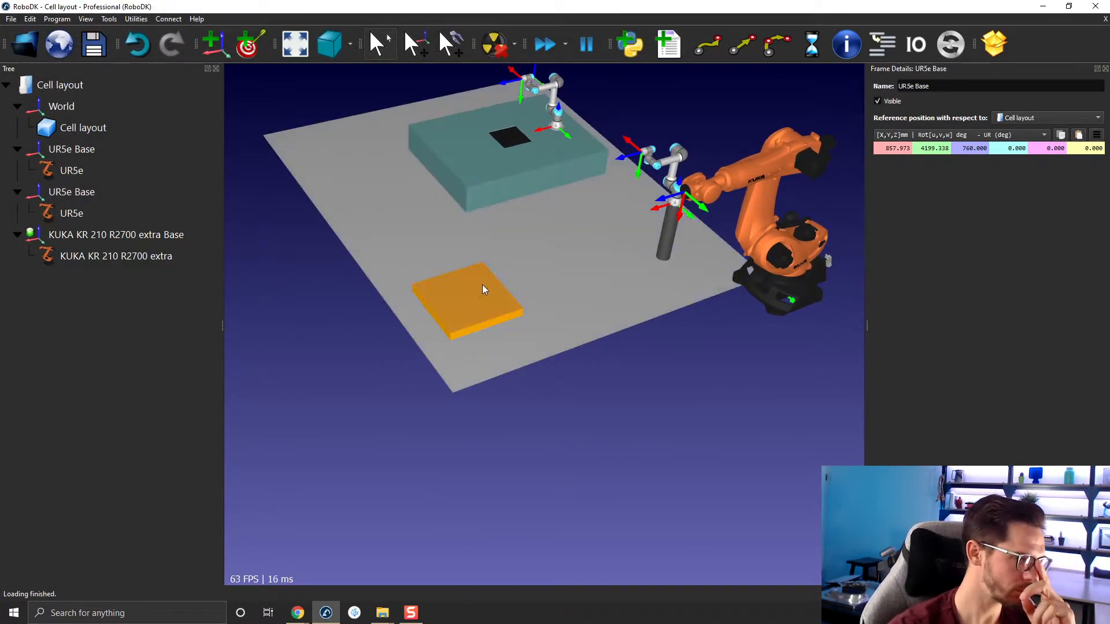
{"action": "left_click", "coordinate": [109, 19]}
{"action": "left_click", "coordinate": [144, 98]}
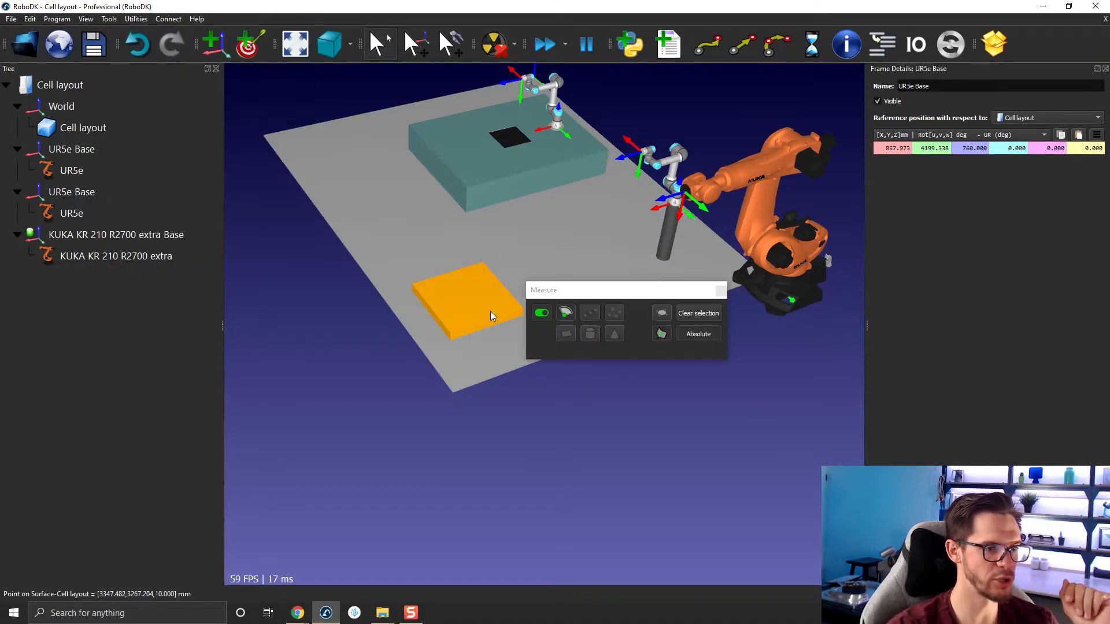
{"action": "left_click", "coordinate": [570, 333]}
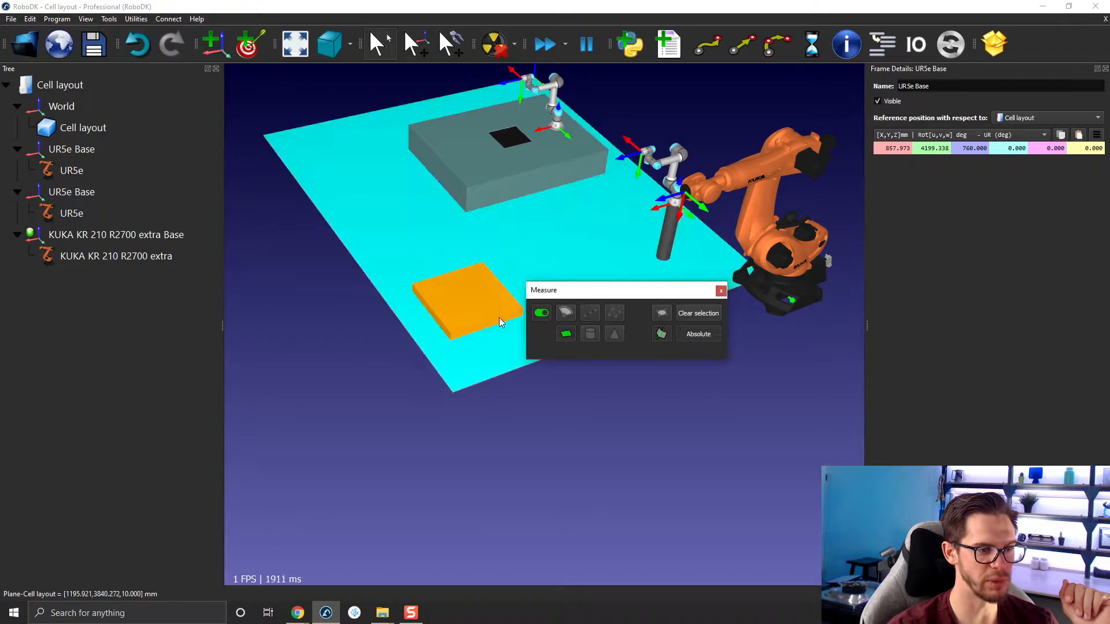
{"action": "left_click", "coordinate": [477, 303]}
{"action": "left_click", "coordinate": [737, 364]}
- Paste the copied point 3259.102, 3933.297, 110.000 as the position of the KUKA KR 210 R2700 extra Base frame
{"action": "left_click", "coordinate": [116, 234]}
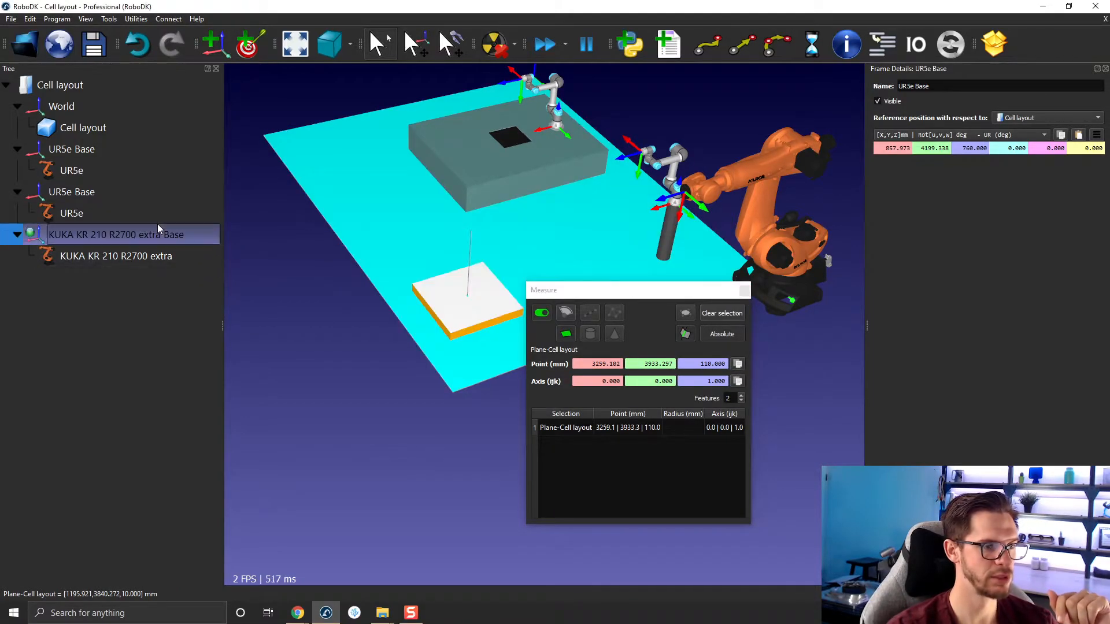
{"action": "double_click", "coordinate": [115, 235]}
{"action": "left_click_drag", "start_coordinate": [362, 118], "coordinate": [226, 84]}
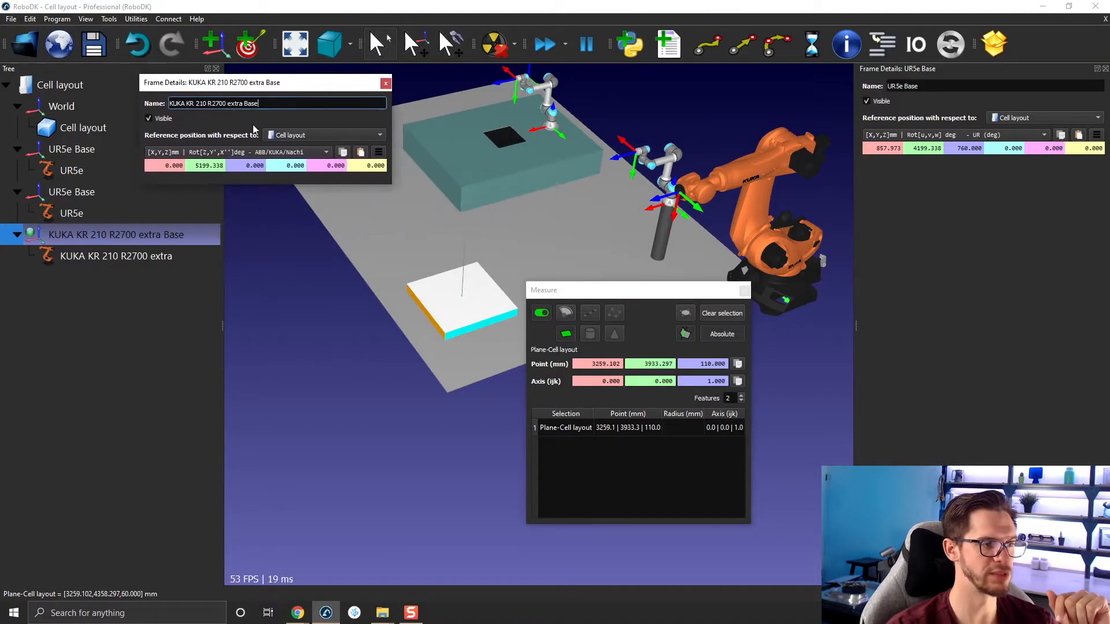
{"action": "left_click", "coordinate": [362, 152]}
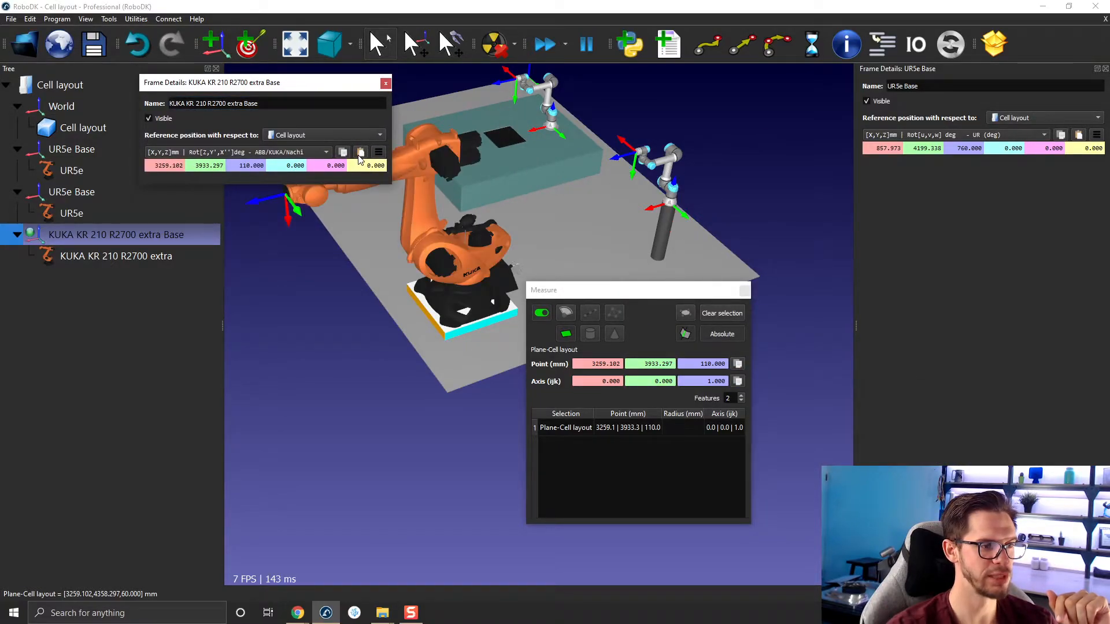
- Rotate the KUKA base frame to -90° about Z and close the measurement and frame details windows
{"action": "left_click", "coordinate": [404, 388]}
{"action": "left_click", "coordinate": [357, 166]}
{"action": "scroll", "coordinate": [356, 166], "scroll_direction": "down", "scroll_amount": 2}
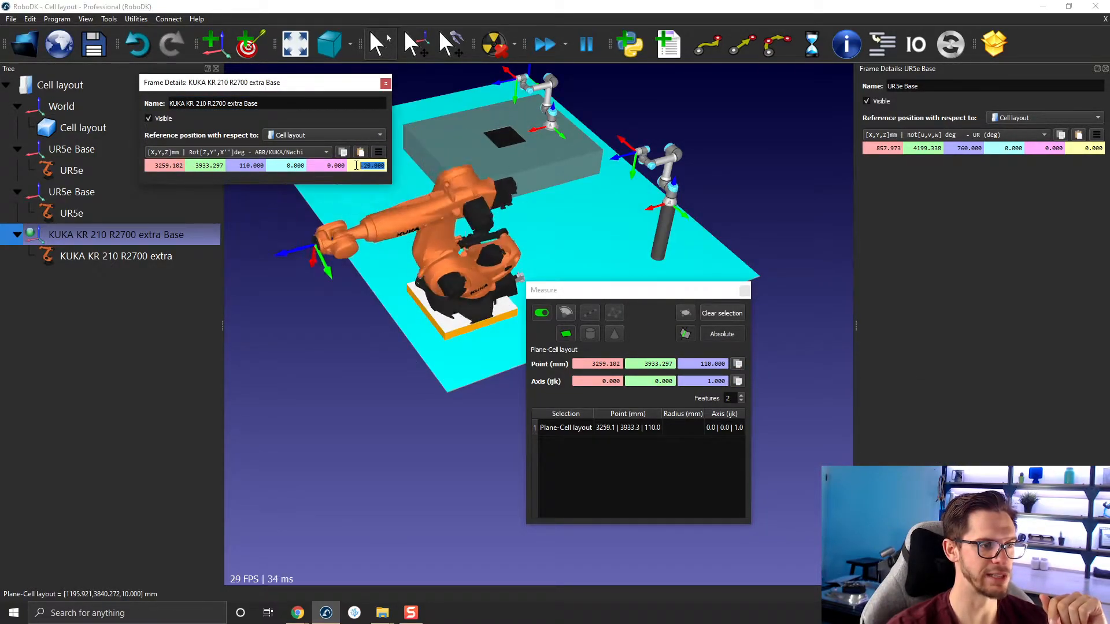
{"action": "scroll", "coordinate": [357, 165], "scroll_direction": "up", "scroll_amount": 3}
{"action": "scroll", "coordinate": [354, 166], "scroll_direction": "up", "scroll_amount": 1}
{"action": "scroll", "coordinate": [290, 169], "scroll_direction": "down", "scroll_amount": 1}
{"action": "scroll", "coordinate": [290, 169], "scroll_direction": "down", "scroll_amount": 17}
{"action": "left_click_drag", "start_coordinate": [352, 404], "coordinate": [438, 435]}
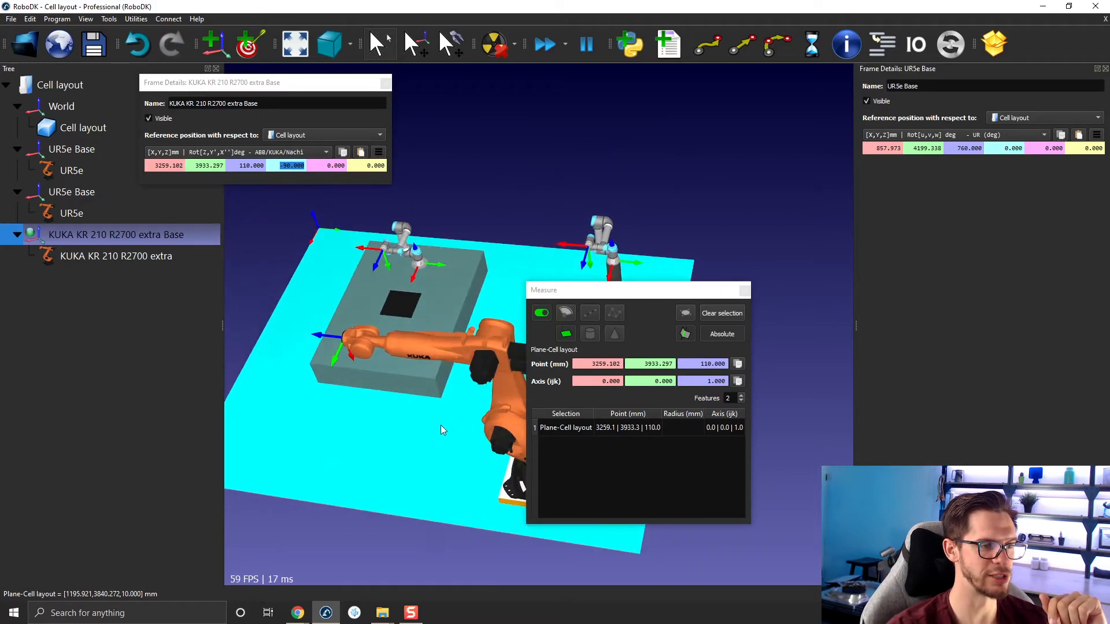
{"action": "left_click", "coordinate": [744, 290]}
{"action": "left_click", "coordinate": [385, 83]}
- Start teaching targets on surface with the first listed UR5e as the robot
{"action": "left_click_drag", "start_coordinate": [488, 172], "coordinate": [415, 345]}
{"action": "scroll", "coordinate": [578, 280], "scroll_direction": "up", "scroll_amount": 5}
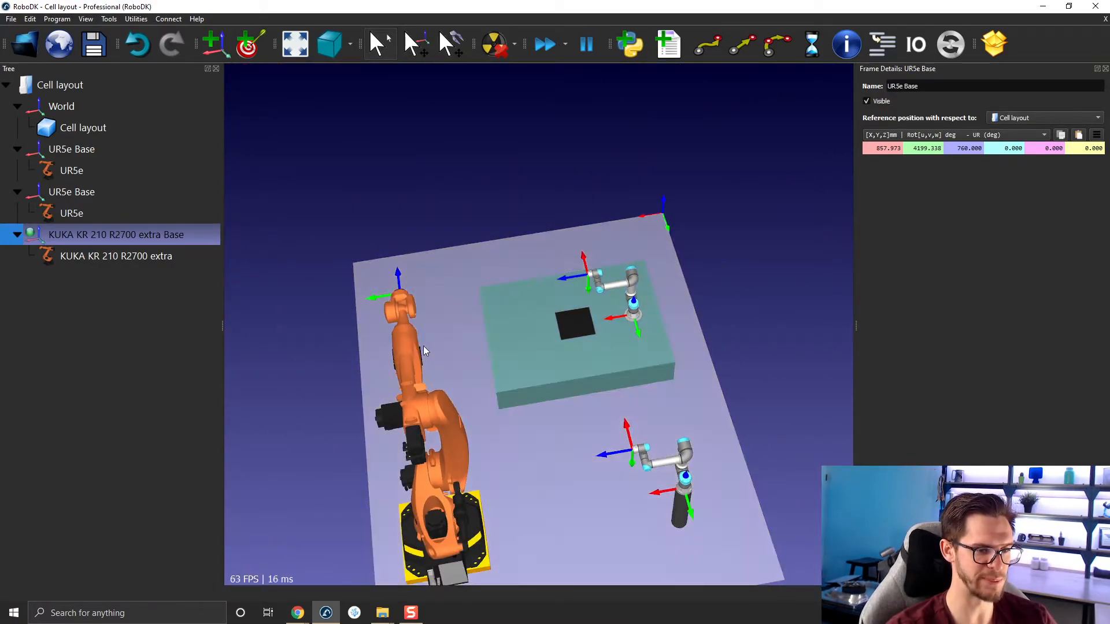
{"action": "scroll", "coordinate": [526, 331], "scroll_direction": "up", "scroll_amount": 5}
{"action": "scroll", "coordinate": [436, 263], "scroll_direction": "up", "scroll_amount": 5}
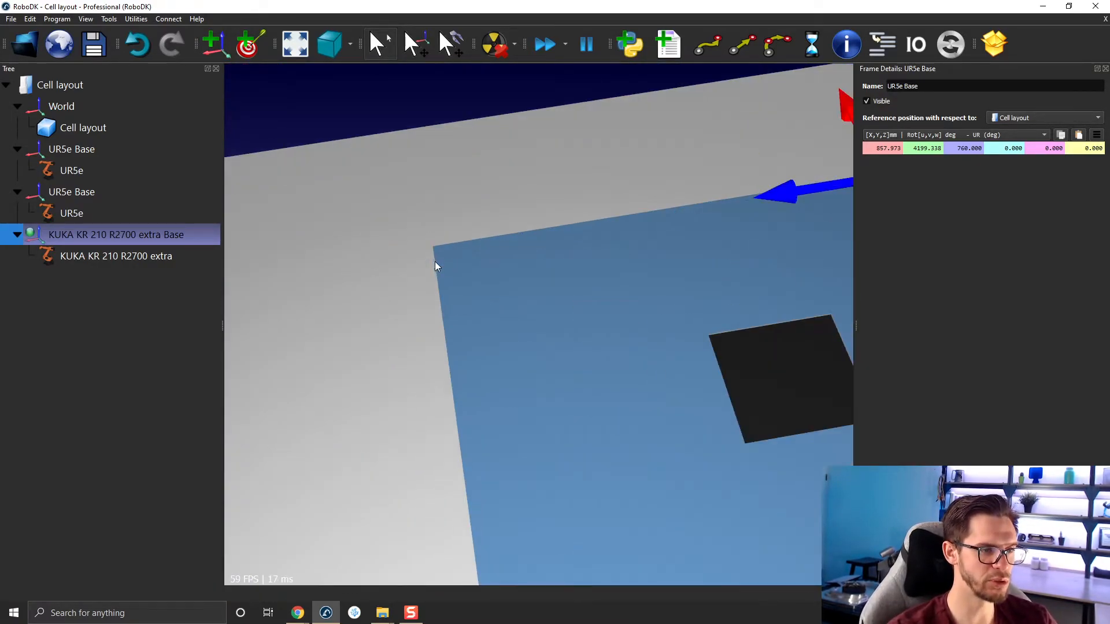
{"action": "scroll", "coordinate": [429, 245], "scroll_direction": "down", "scroll_amount": 5}
{"action": "scroll", "coordinate": [432, 248], "scroll_direction": "up", "scroll_amount": 1}
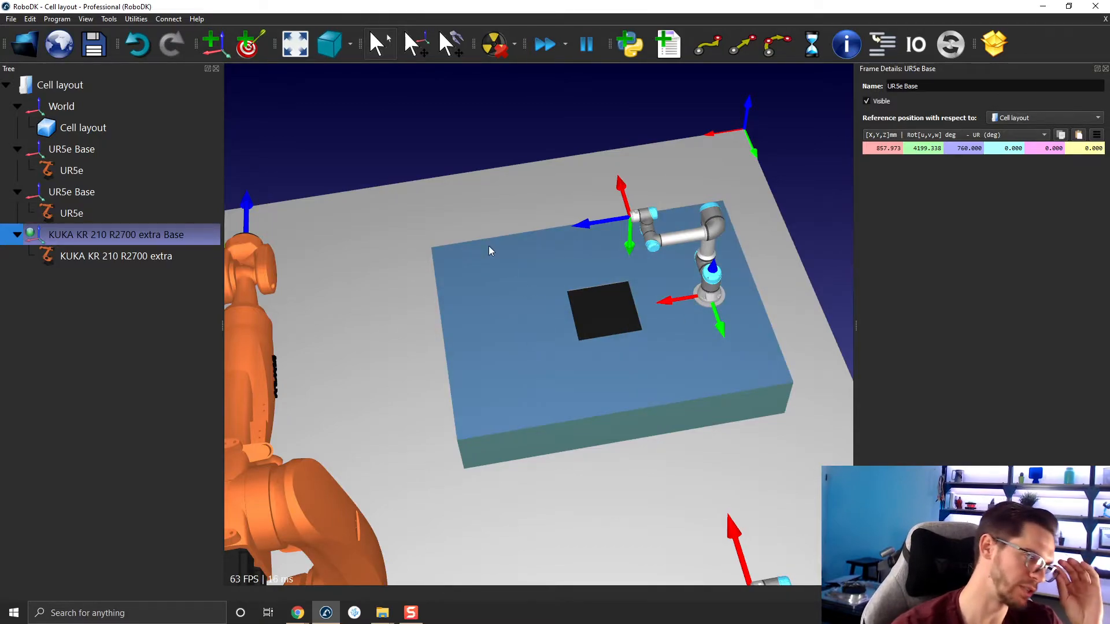
{"action": "left_click", "coordinate": [61, 18]}
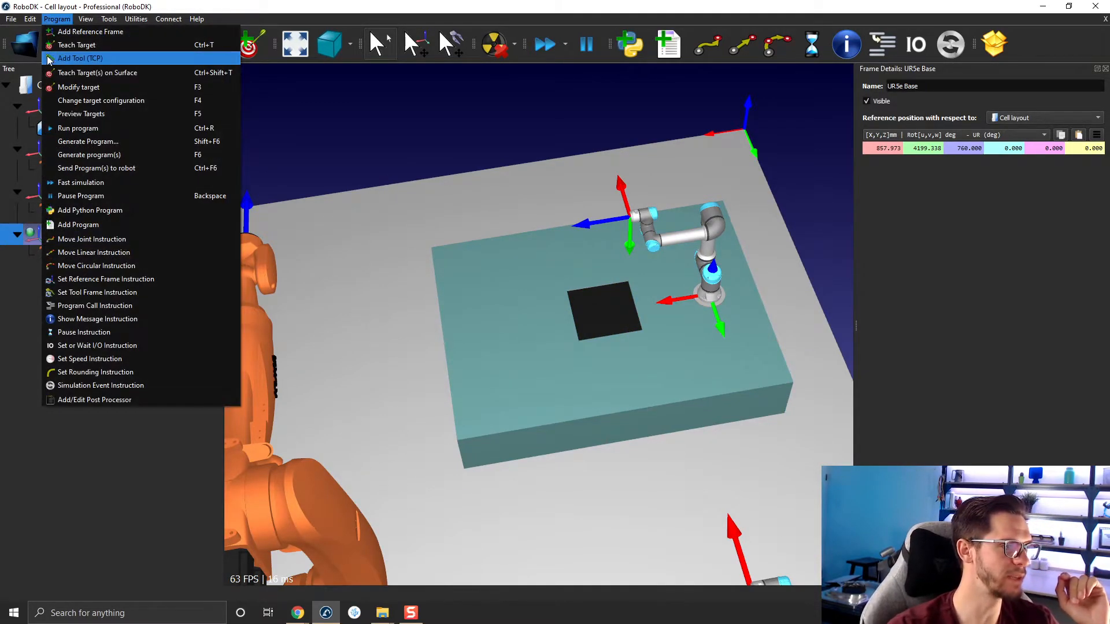
{"action": "left_click", "coordinate": [67, 72]}
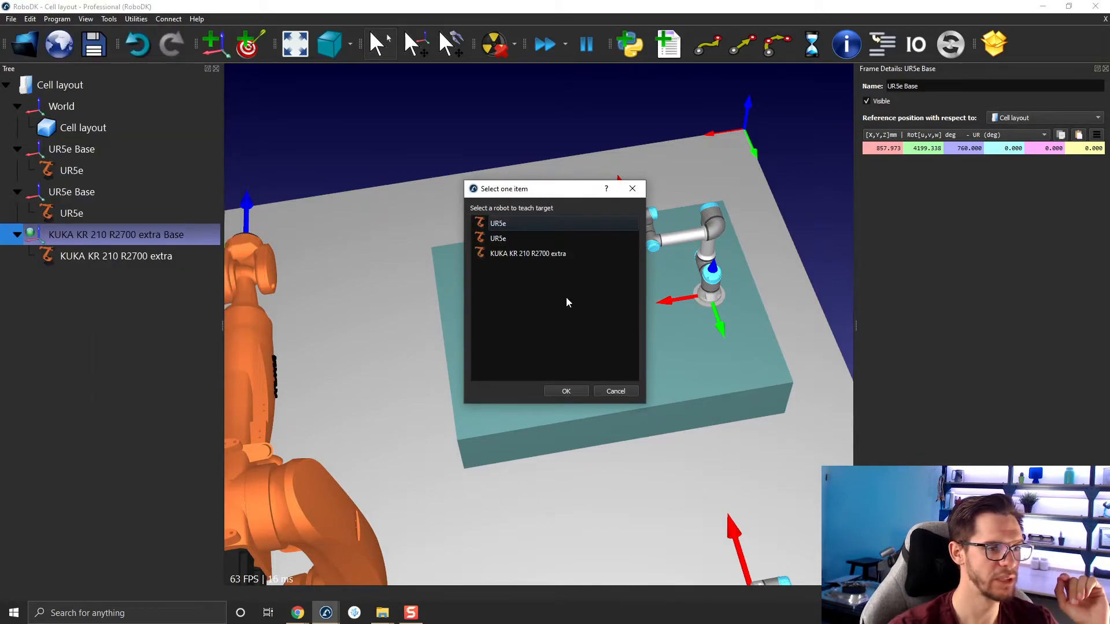
{"action": "double_click", "coordinate": [511, 224]}
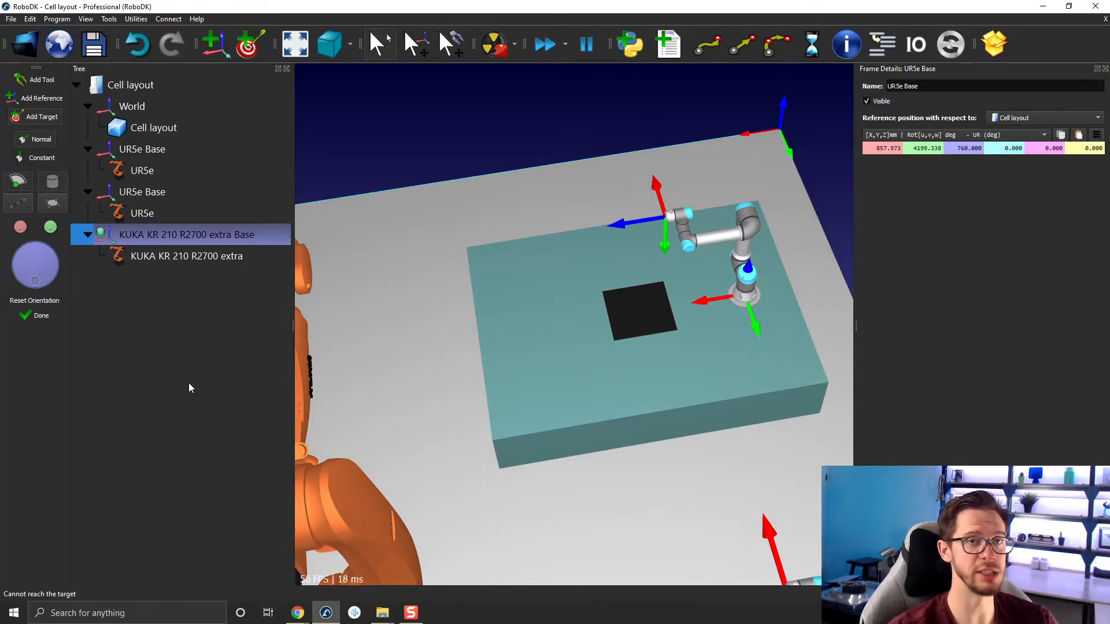
- Add a reference frame at the teal table's top corner opposite the robot, using automatic surface corner extraction
{"action": "left_click", "coordinate": [30, 99]}
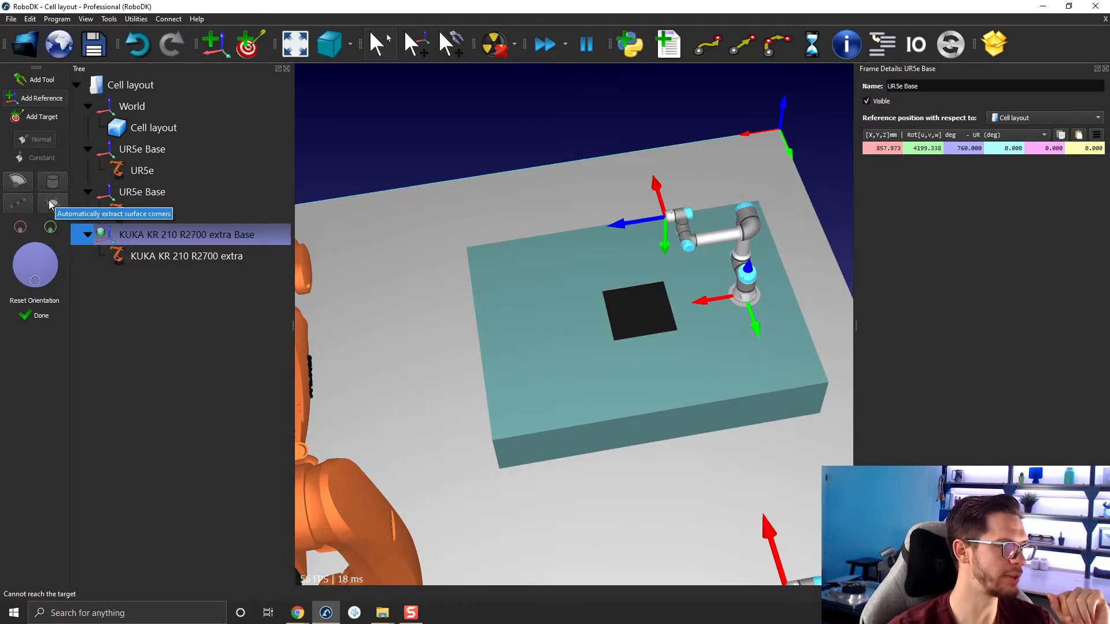
{"action": "left_click", "coordinate": [48, 204]}
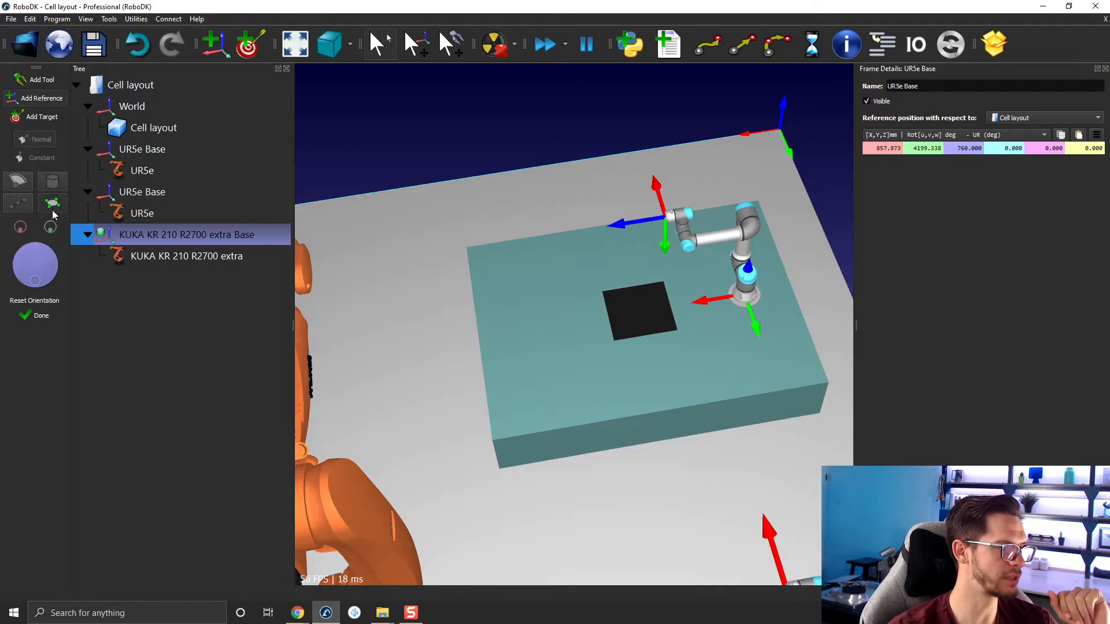
{"action": "scroll", "coordinate": [471, 249], "scroll_direction": "up", "scroll_amount": 5}
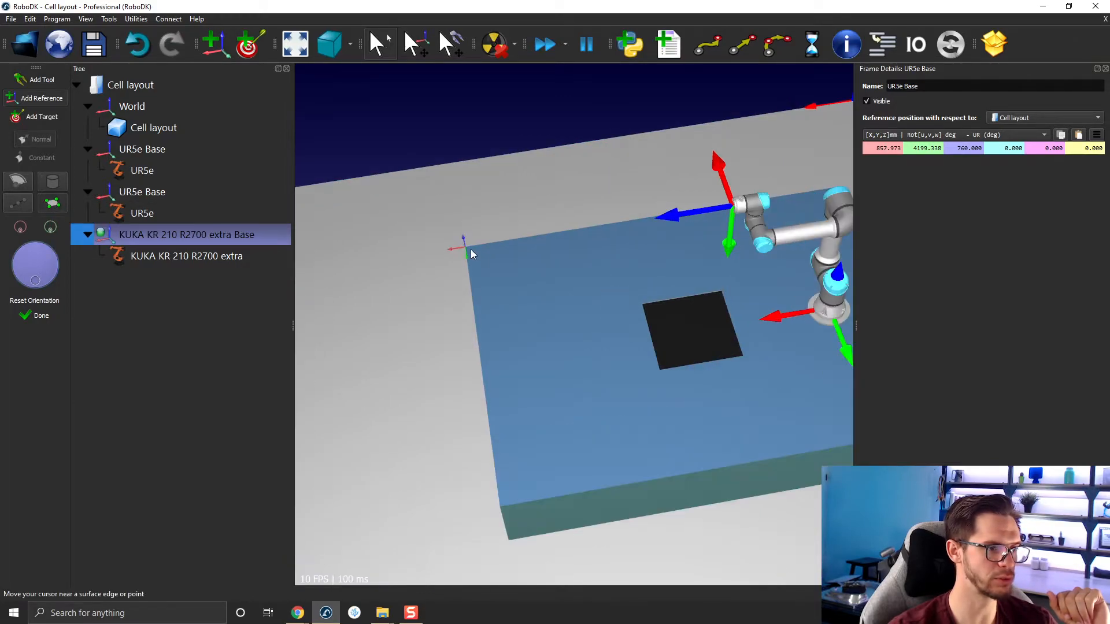
{"action": "mouse_move", "coordinate": [472, 248]}
{"action": "left_mouse_down"}
{"action": "mouse_move", "coordinate": [726, 153]}
{"action": "mouse_move", "coordinate": [677, 265]}
{"action": "mouse_move", "coordinate": [484, 247]}
{"action": "left_mouse_up"}
{"action": "scroll", "coordinate": [484, 248], "scroll_direction": "up", "scroll_amount": 1}
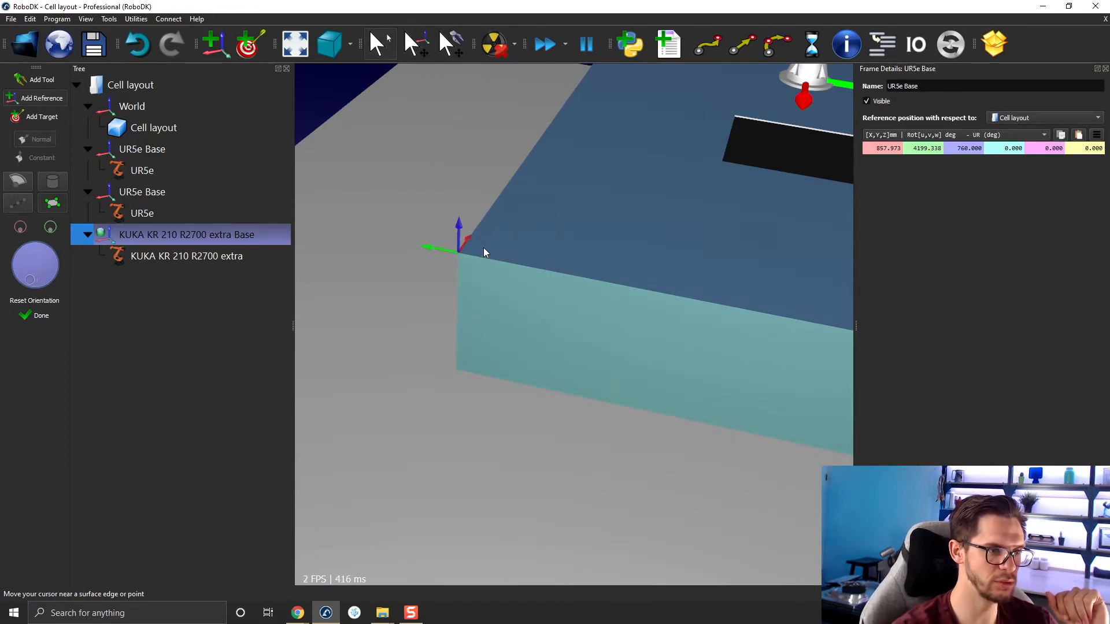
{"action": "scroll", "coordinate": [484, 252], "scroll_direction": "up", "scroll_amount": 1}
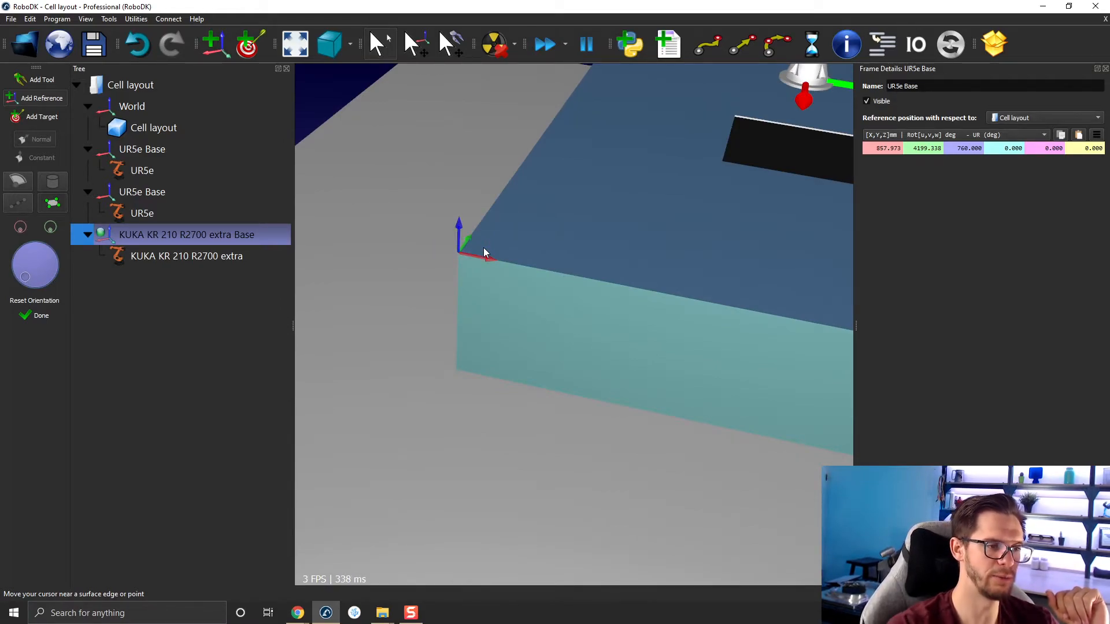
{"action": "left_click", "coordinate": [483, 248]}
{"action": "scroll", "coordinate": [484, 249], "scroll_direction": "down", "scroll_amount": 5}
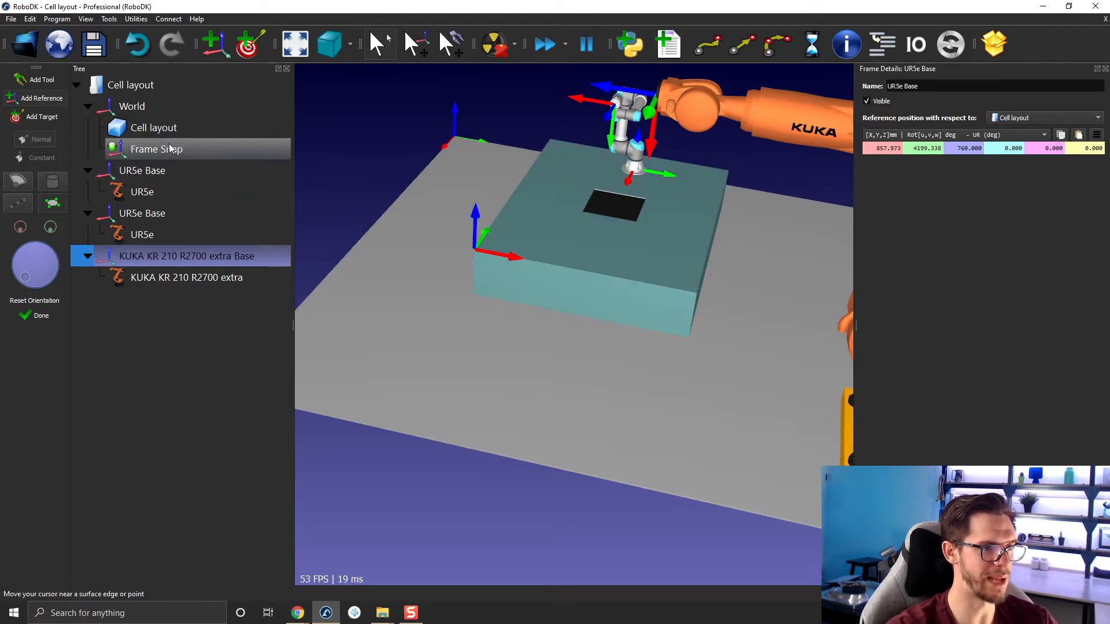
- Make World the active reference frame
{"action": "right_click_drag", "start_coordinate": [492, 207], "coordinate": [513, 325]}
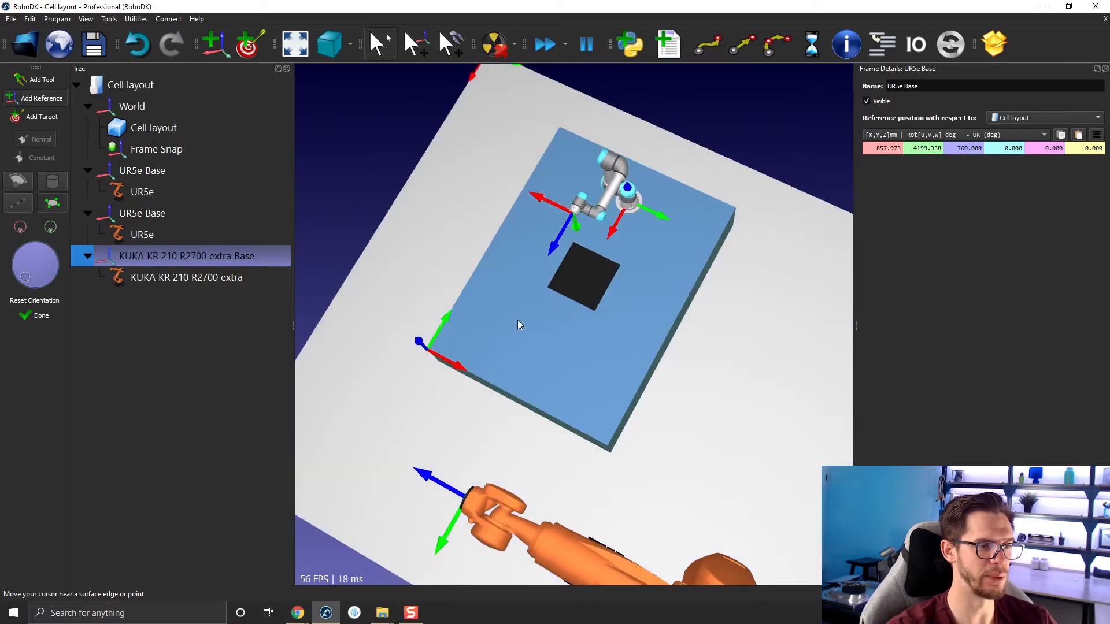
{"action": "scroll", "coordinate": [511, 320], "scroll_direction": "up", "scroll_amount": 3}
{"action": "right_click", "coordinate": [140, 110]}
{"action": "left_click", "coordinate": [170, 157]}
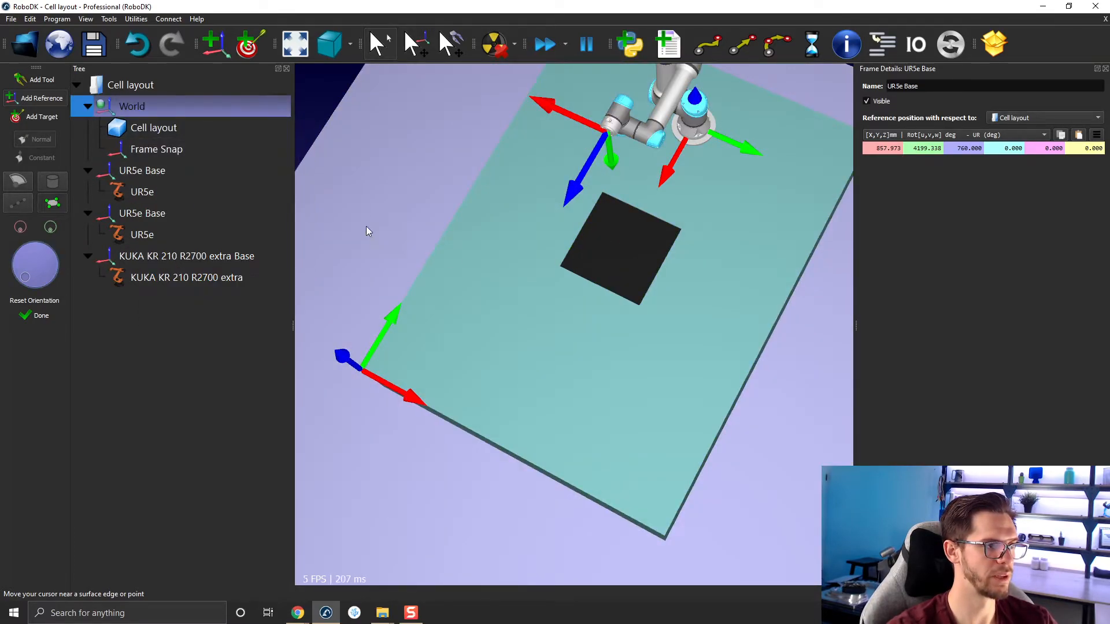
- Add a reference frame at the corner of the black square nearest the first snapped frame, and finish teaching on surface
{"action": "scroll", "coordinate": [473, 266], "scroll_direction": "up", "scroll_amount": 3}
{"action": "mouse_move", "coordinate": [633, 270]}
{"action": "right_mouse_down"}
{"action": "mouse_move", "coordinate": [424, 286]}
{"action": "mouse_move", "coordinate": [649, 268]}
{"action": "right_mouse_up"}
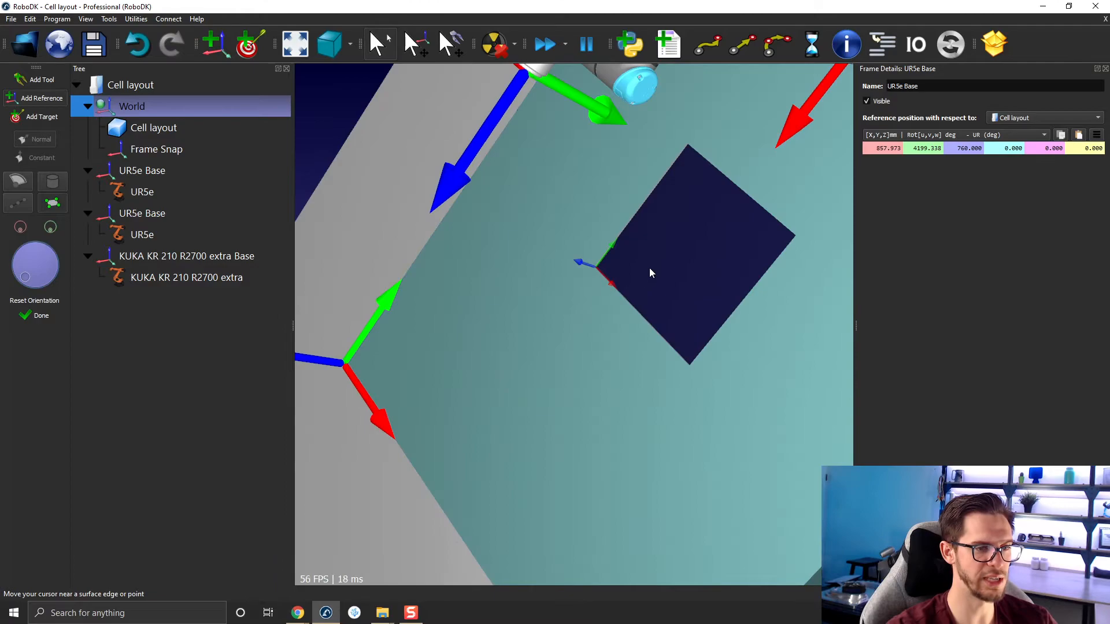
{"action": "scroll", "coordinate": [601, 263], "scroll_direction": "up", "scroll_amount": 2}
{"action": "left_click", "coordinate": [580, 261]}
{"action": "scroll", "coordinate": [581, 261], "scroll_direction": "down", "scroll_amount": 3}
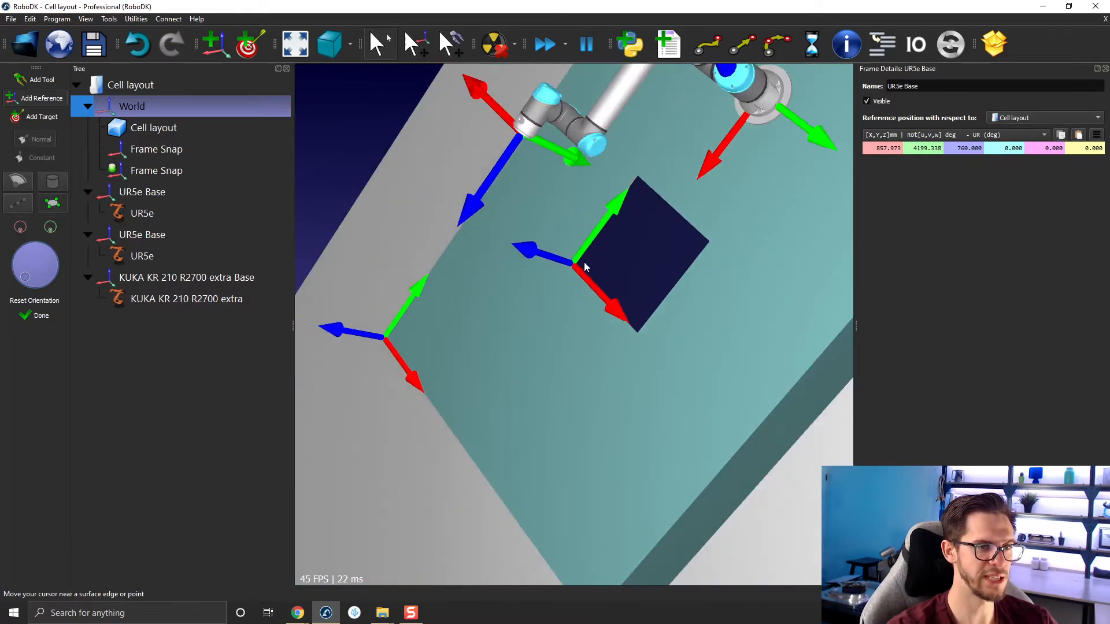
{"action": "right_click_drag", "start_coordinate": [584, 262], "coordinate": [714, 167]}
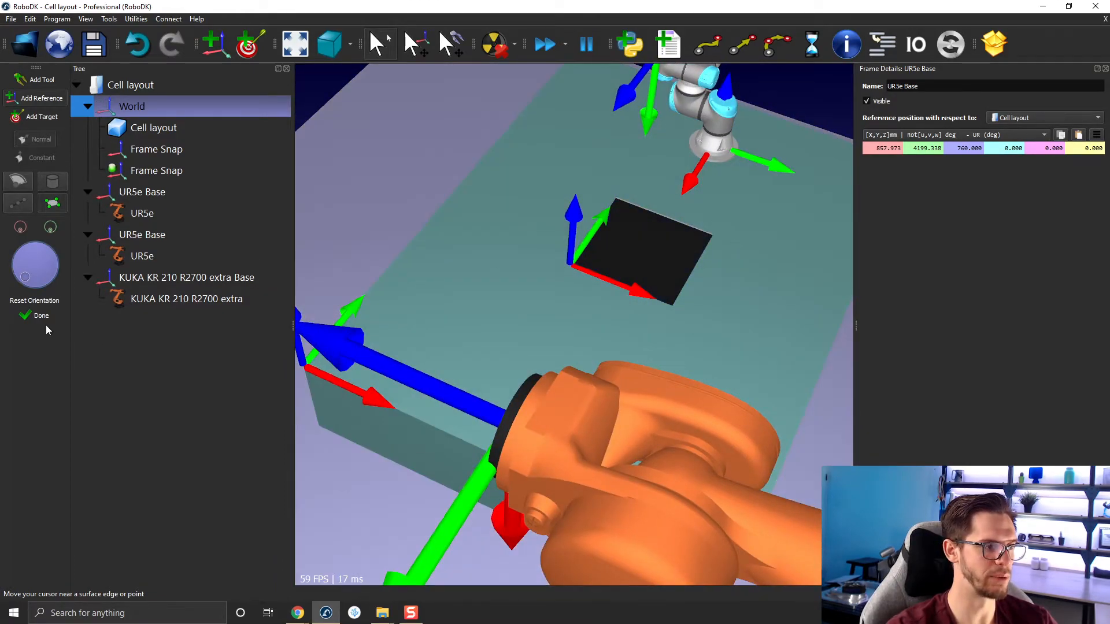
{"action": "left_click", "coordinate": [43, 316]}
{"action": "scroll", "coordinate": [536, 282], "scroll_direction": "down", "scroll_amount": 5}
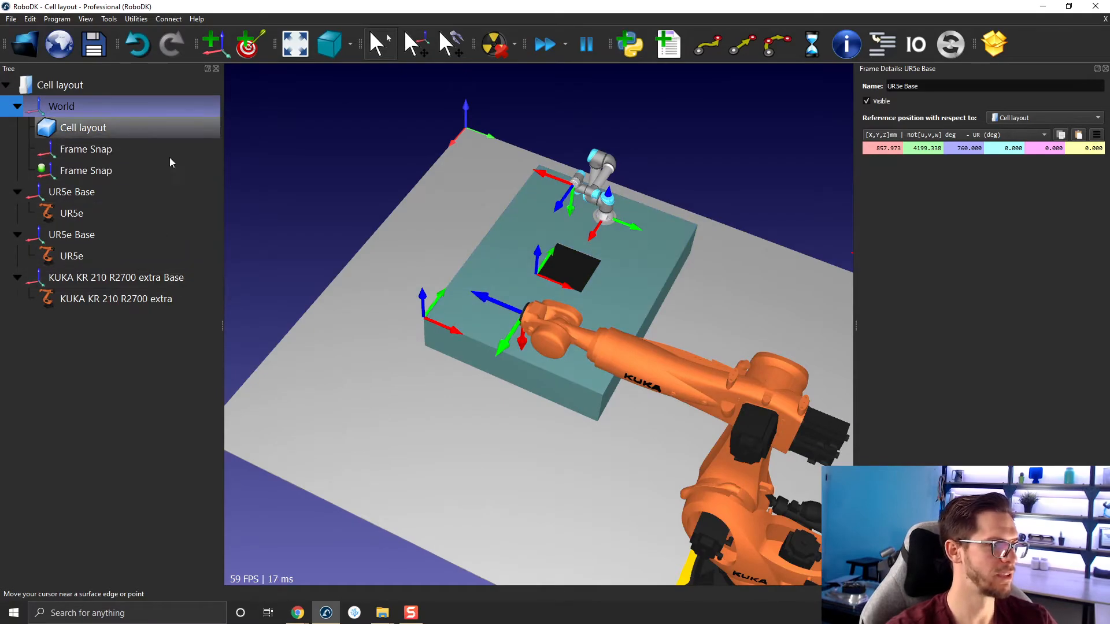
- Load 03D - Organize boxes.rdk into RoboDK from the 03 - Pick and place folder of training Module 1
{"action": "left_click", "coordinate": [382, 613]}
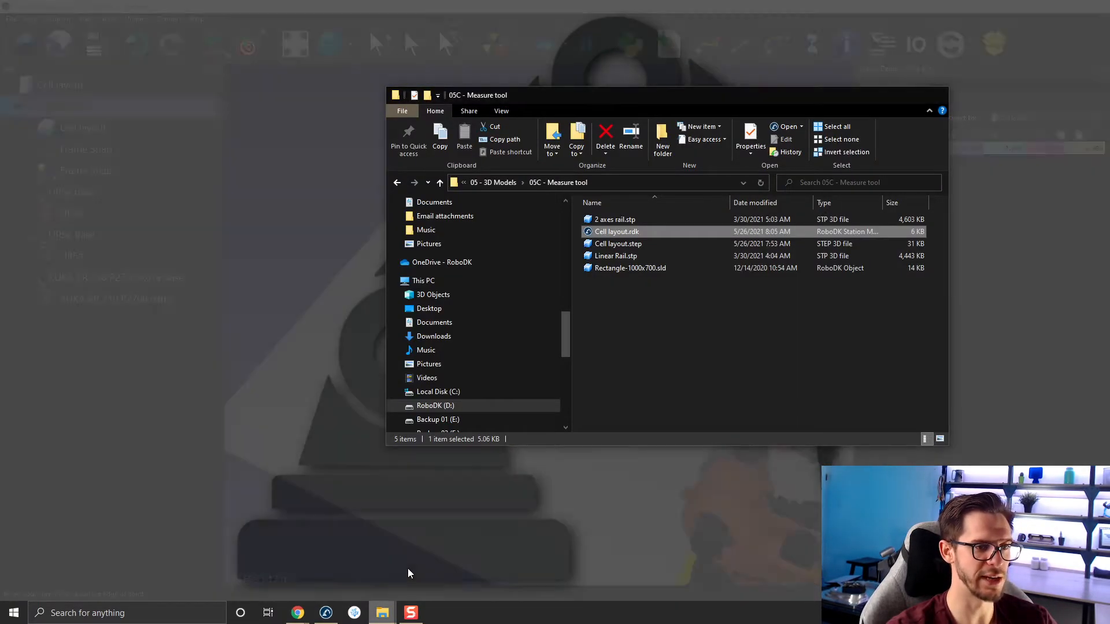
{"action": "left_click", "coordinate": [407, 568]}
{"action": "left_click", "coordinate": [487, 184]}
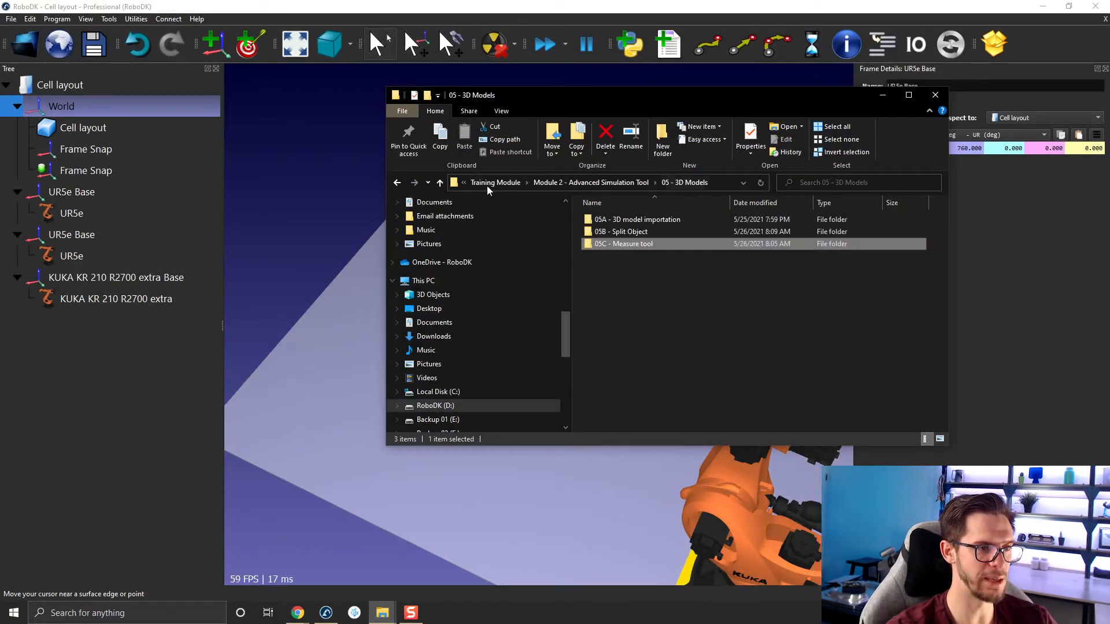
{"action": "left_click", "coordinate": [549, 183]}
{"action": "left_click", "coordinate": [547, 183]}
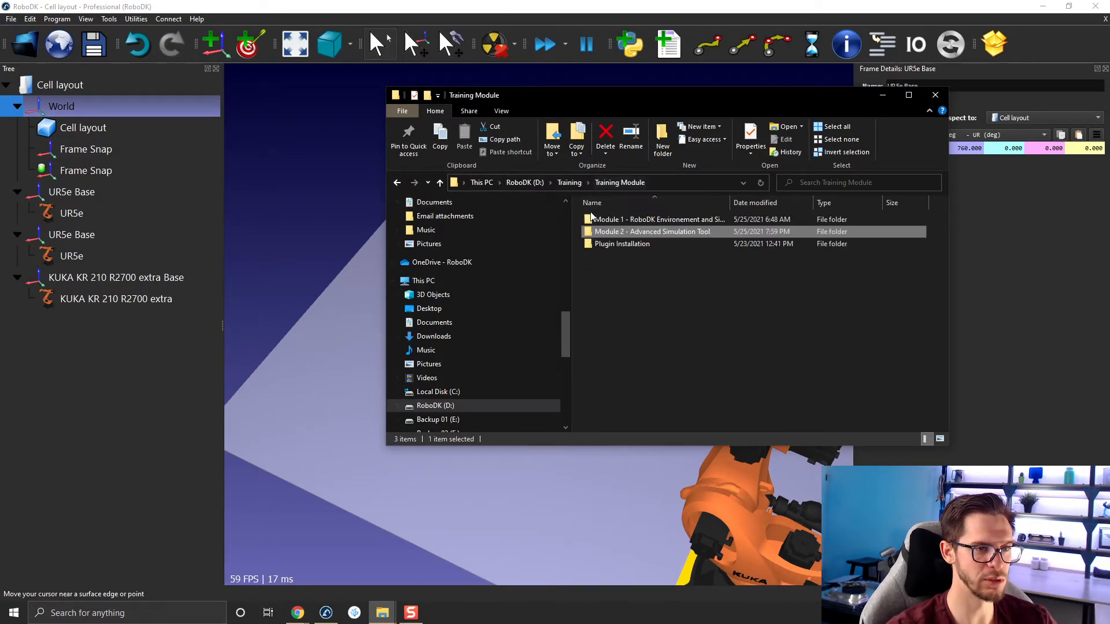
{"action": "double_click", "coordinate": [616, 222]}
{"action": "double_click", "coordinate": [637, 244]}
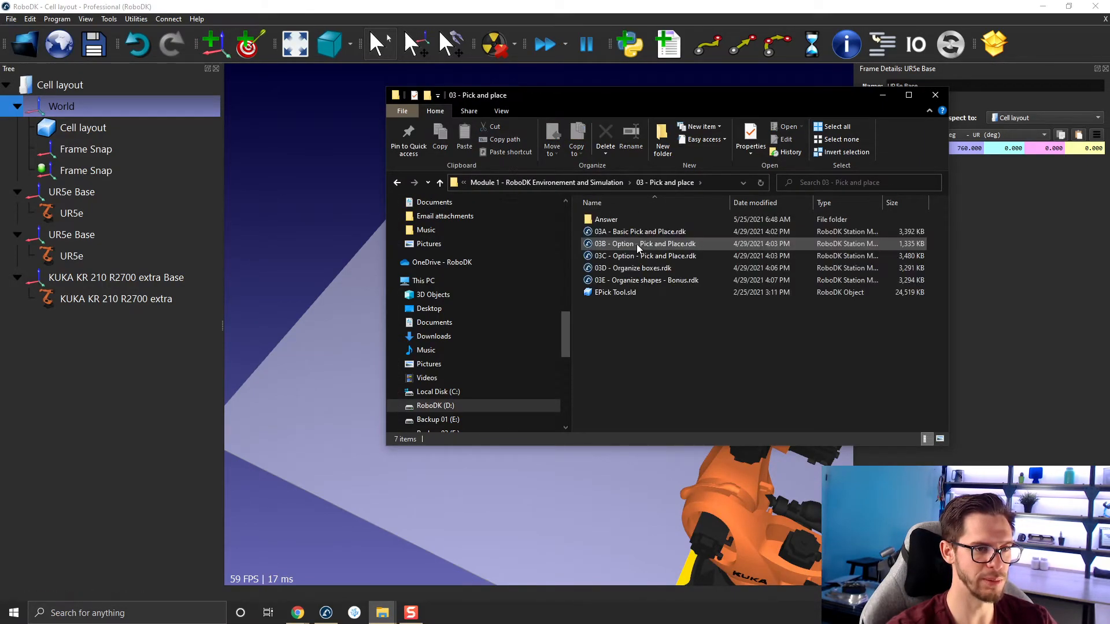
{"action": "left_click", "coordinate": [629, 269]}
{"action": "left_click_drag", "start_coordinate": [618, 269], "coordinate": [296, 222]}
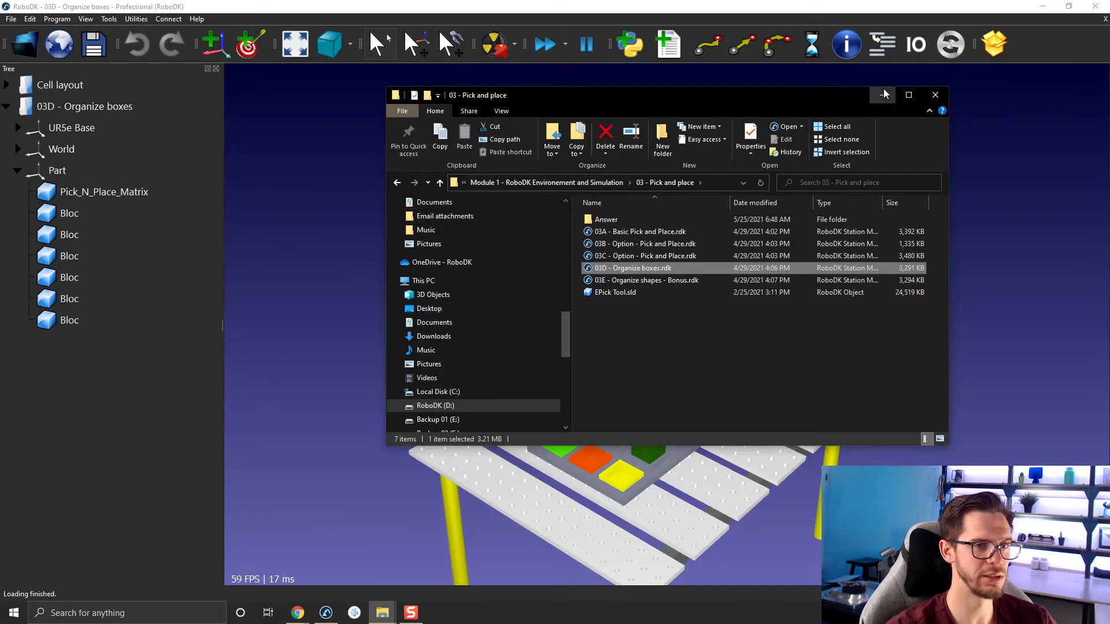
{"action": "left_click", "coordinate": [885, 94]}
- Copy the Part frame with its blocks from 03D - Organize boxes into the World frame of the Cell layout station
{"action": "left_click", "coordinate": [68, 171]}
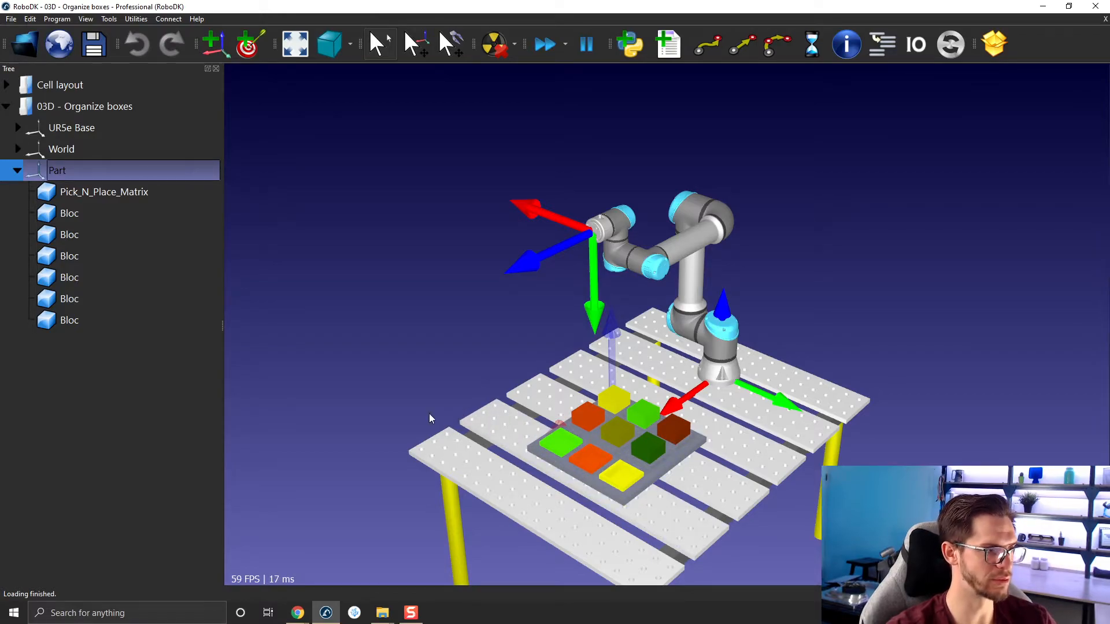
{"action": "left_click", "coordinate": [60, 86]}
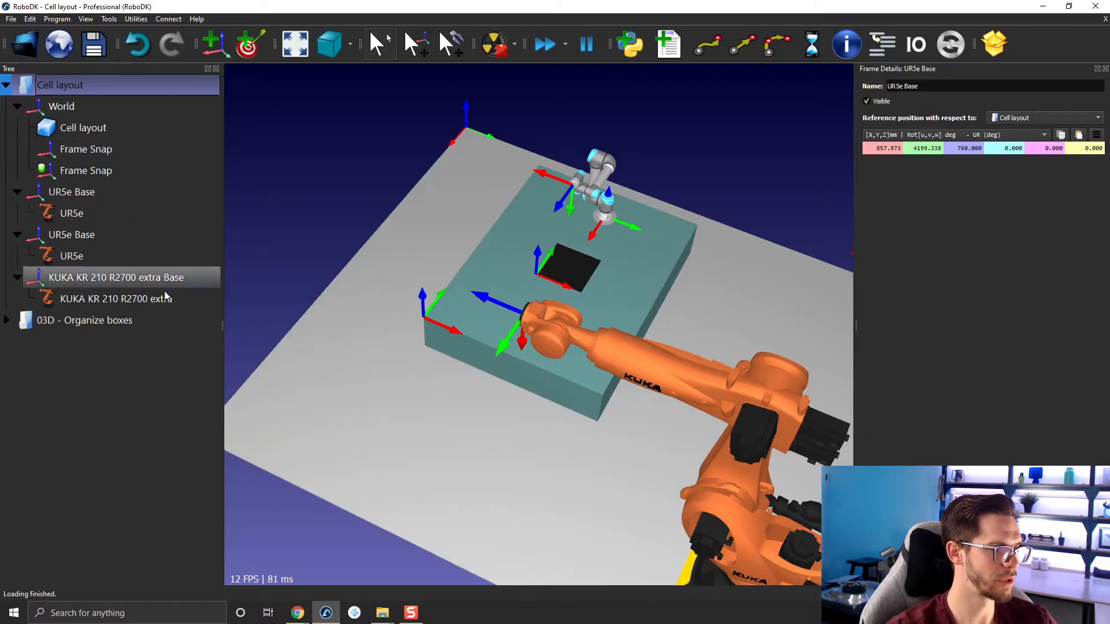
{"action": "left_click", "coordinate": [82, 106]}
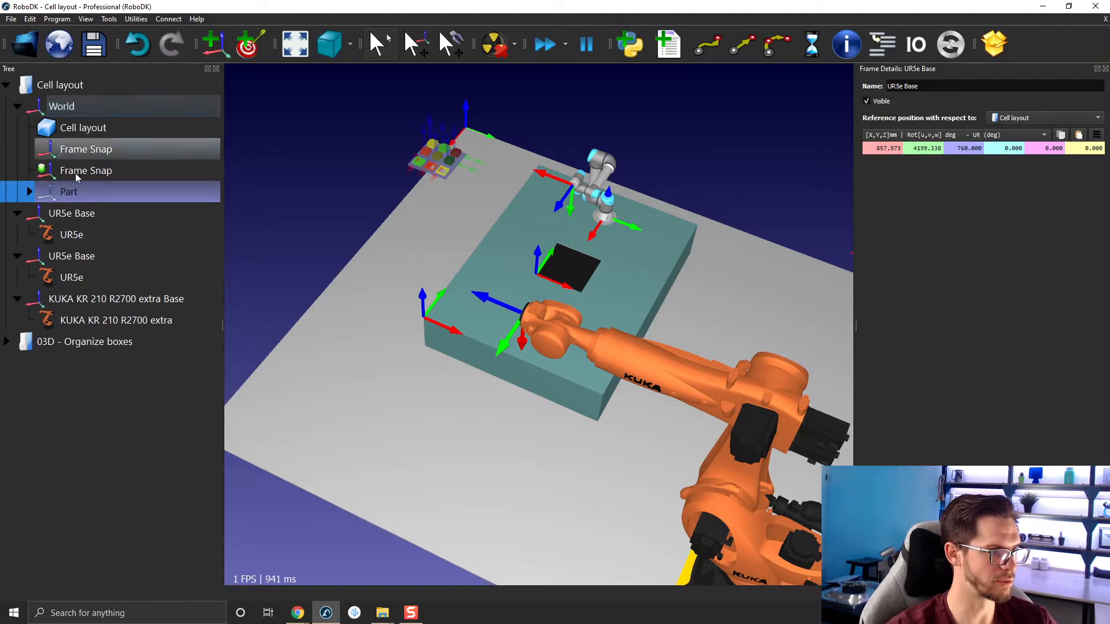
{"action": "left_click", "coordinate": [29, 192]}
{"action": "left_click", "coordinate": [276, 148]}
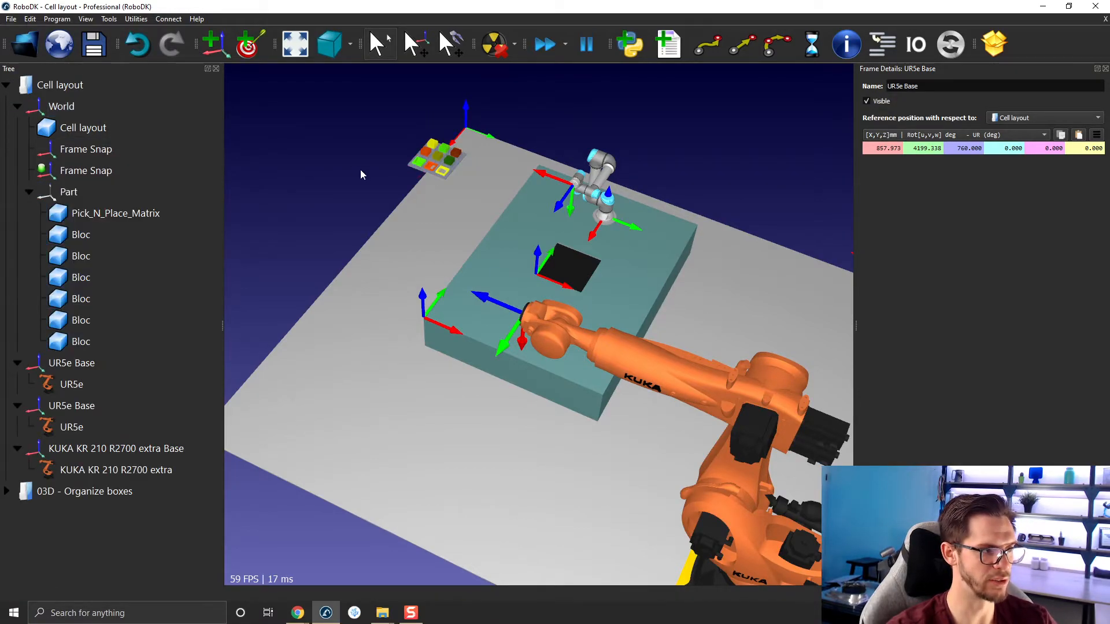
- Attach Part to the second Frame Snap so the block tray sits on the black square
{"action": "left_click", "coordinate": [121, 171]}
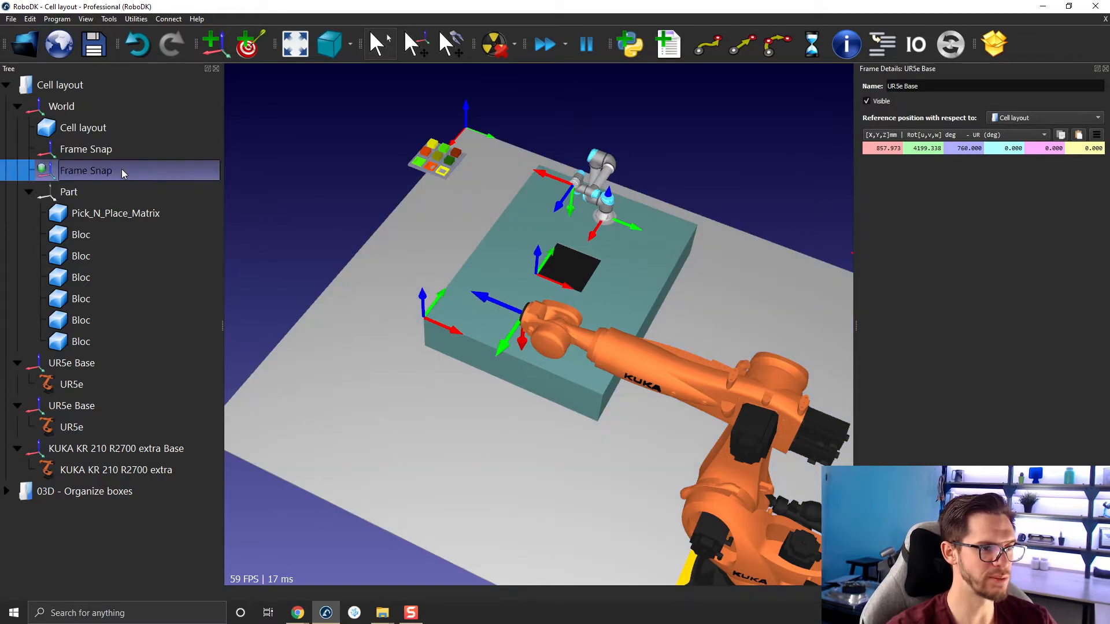
{"action": "right_click", "coordinate": [62, 197]}
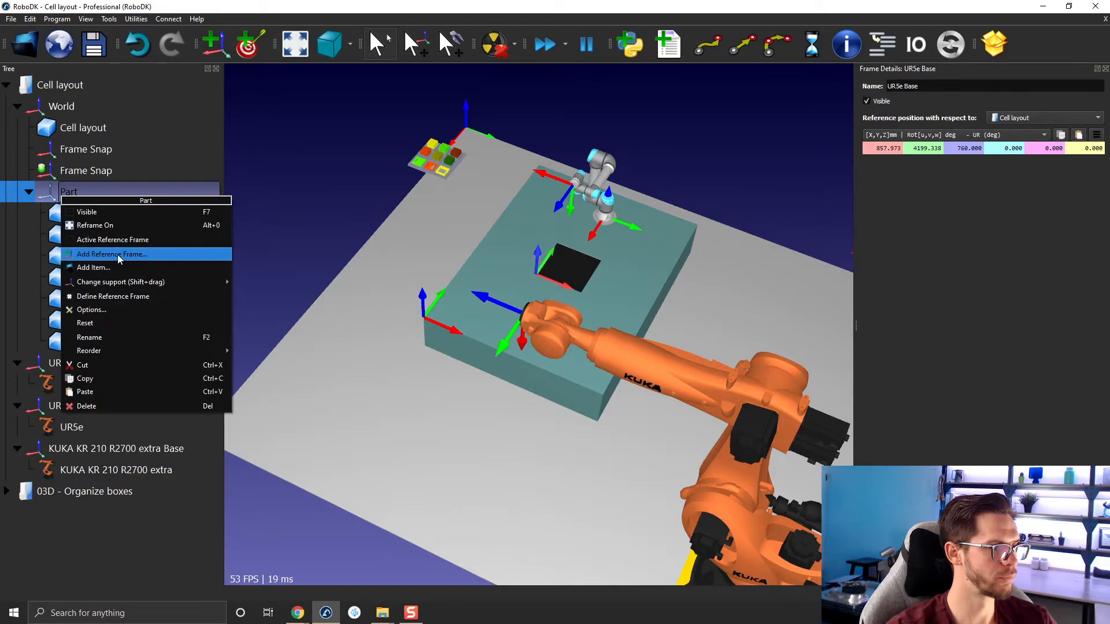
{"action": "left_click", "coordinate": [113, 235]}
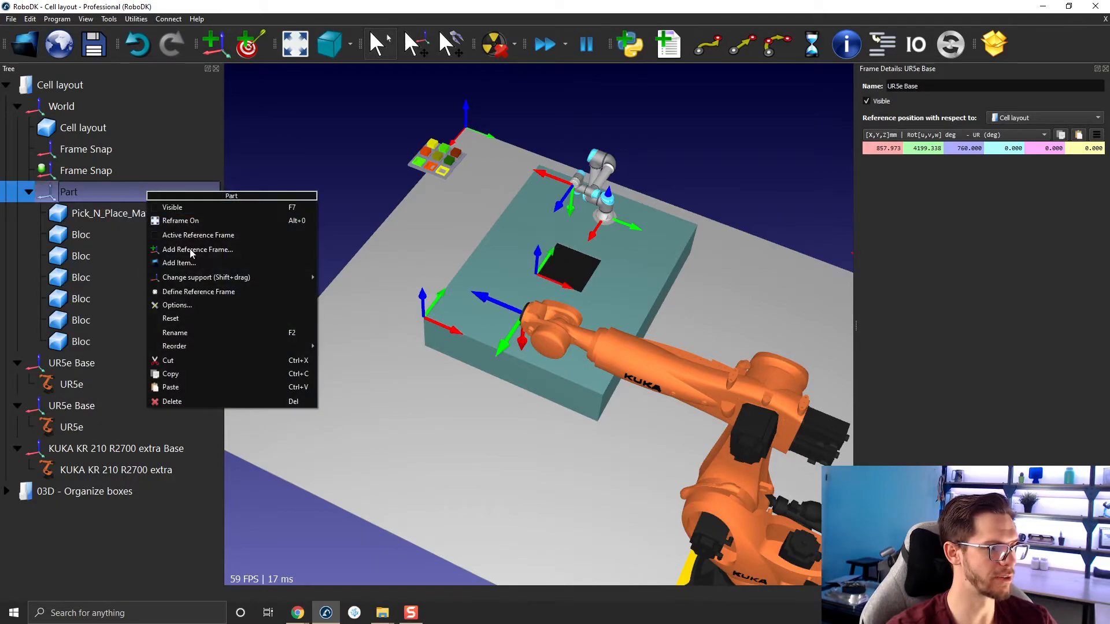
{"action": "left_click", "coordinate": [202, 317]}
{"action": "left_click_drag", "start_coordinate": [74, 195], "coordinate": [100, 176]}
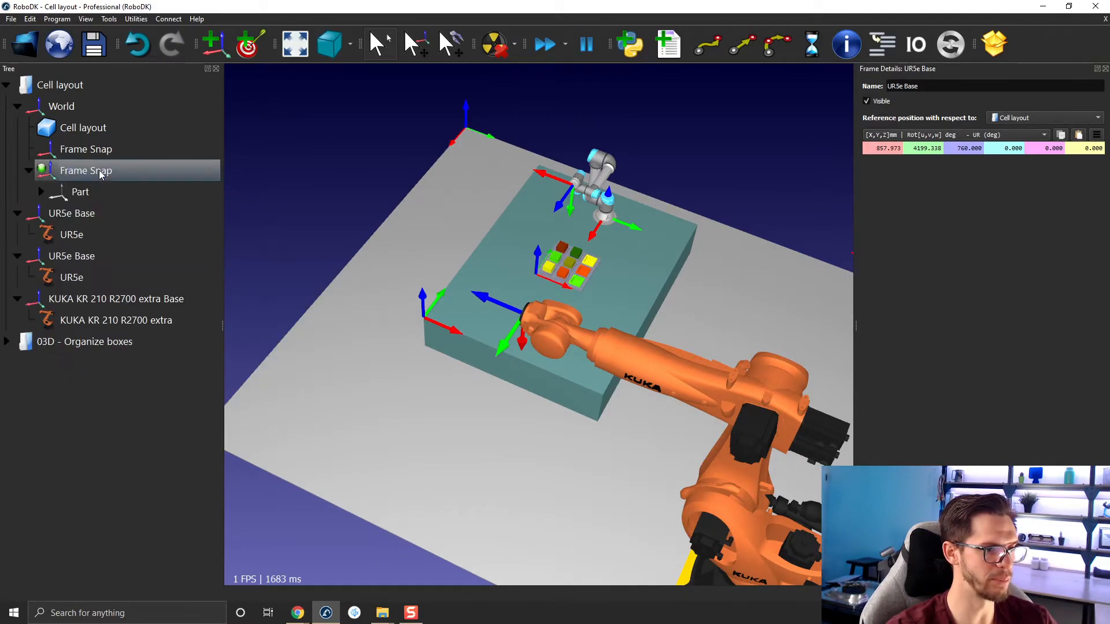
{"action": "scroll", "coordinate": [589, 245], "scroll_direction": "up", "scroll_amount": 5}
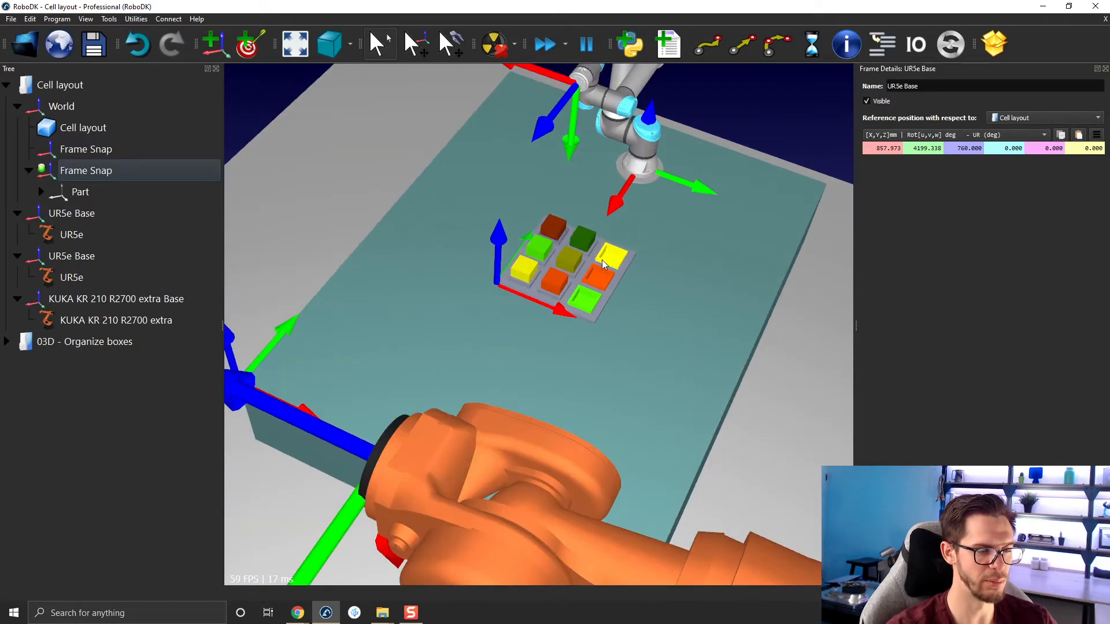
{"action": "scroll", "coordinate": [563, 240], "scroll_direction": "down", "scroll_amount": 5}
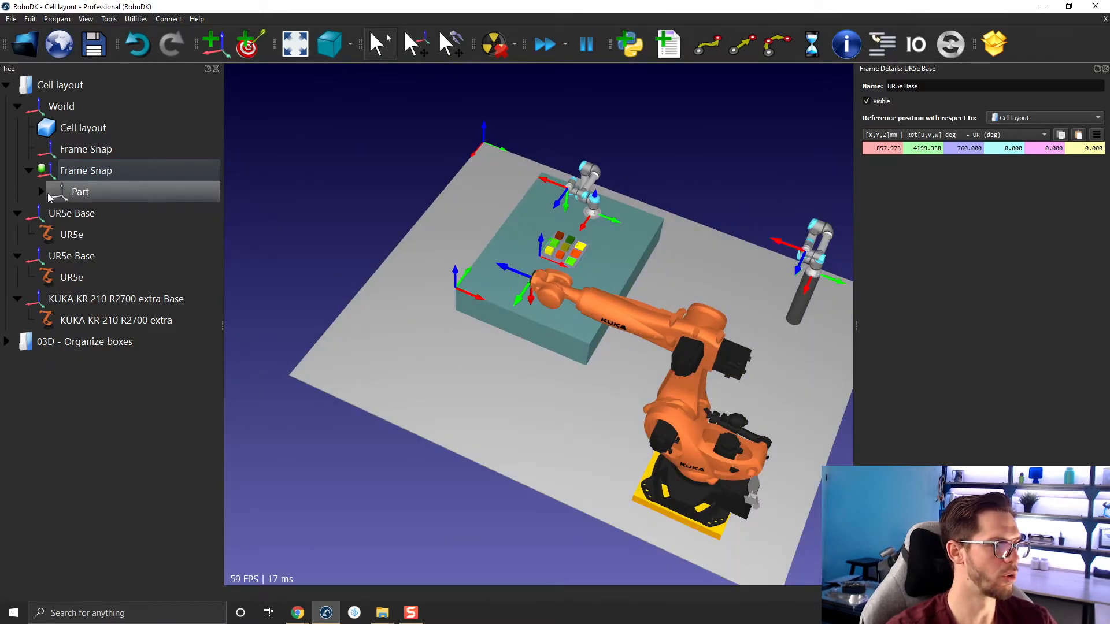
- Move Part back from the Frame Snap to the World frame
{"action": "left_click", "coordinate": [42, 192]}
{"action": "left_click_drag", "start_coordinate": [52, 194], "coordinate": [63, 106]}
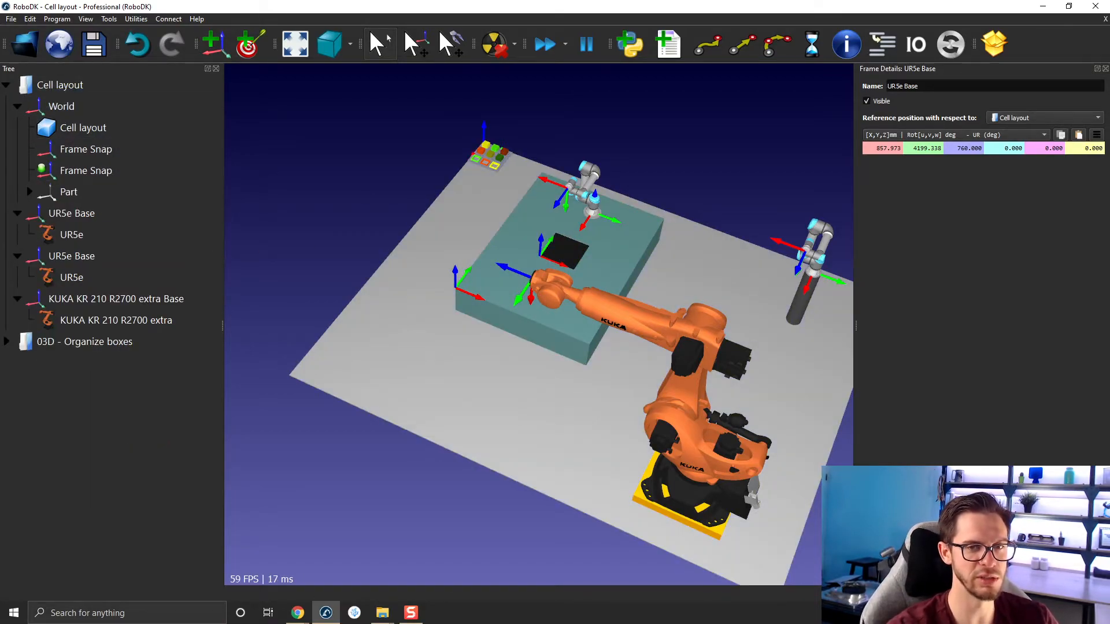
- Delete the first Frame Snap at the table corner and copy the pose of the Frame Snap on the black square
{"action": "left_click", "coordinate": [123, 149]}
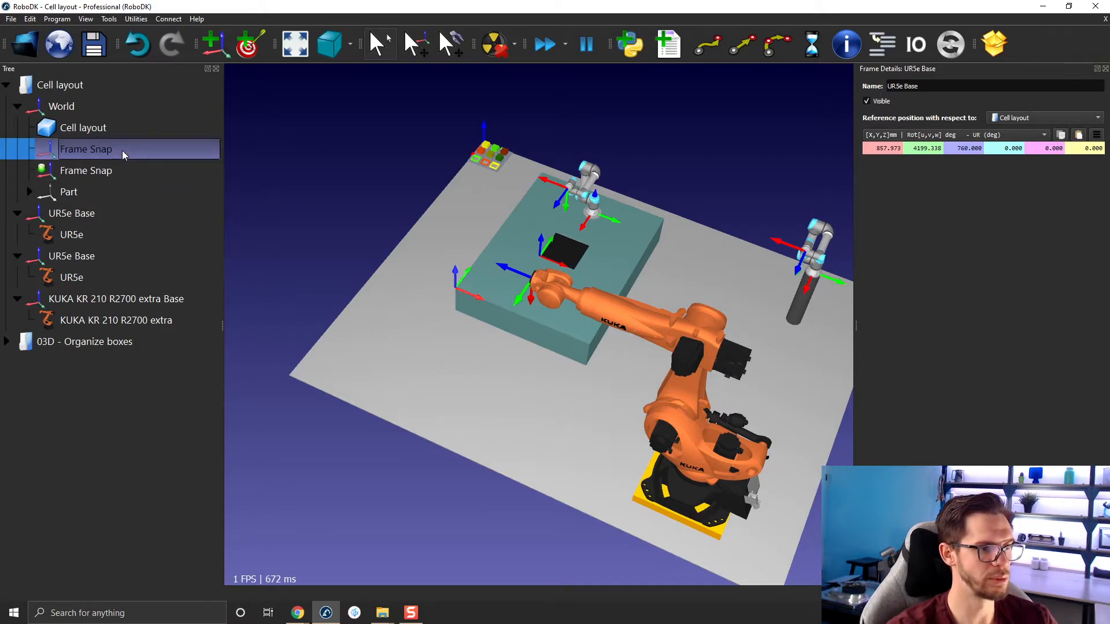
{"action": "key", "text": "Delete"}
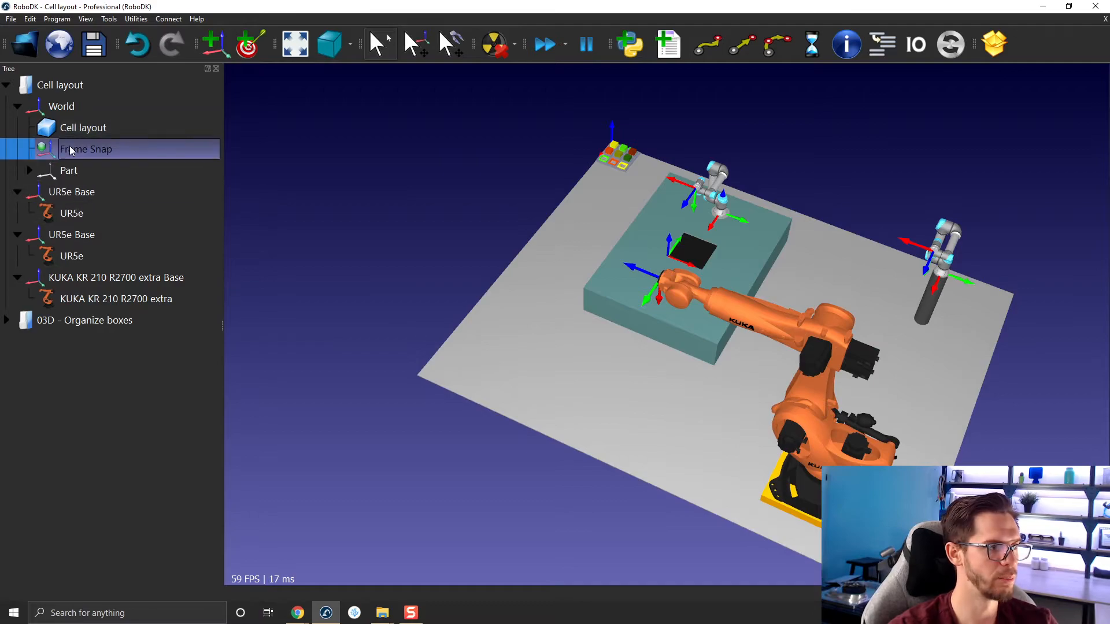
{"action": "left_click", "coordinate": [86, 149]}
{"action": "left_click", "coordinate": [1061, 136]}
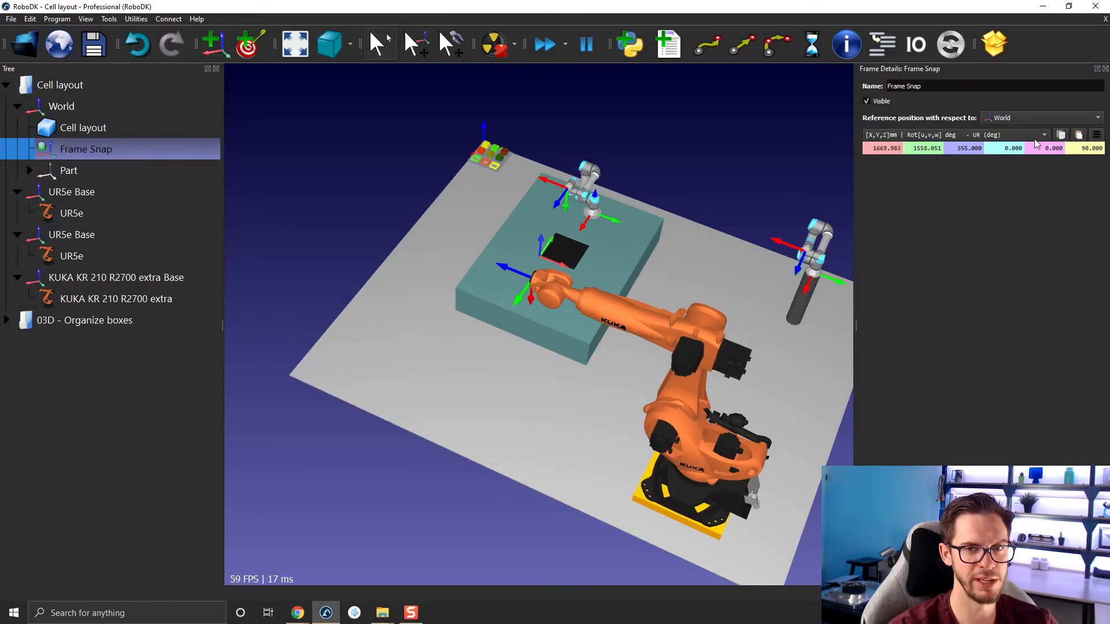
- Paste the copied pose 1669.983, 1558.051, 355.000 with rotation 0, 0, 90 as Part's position relative to World
{"action": "left_click", "coordinate": [69, 170]}
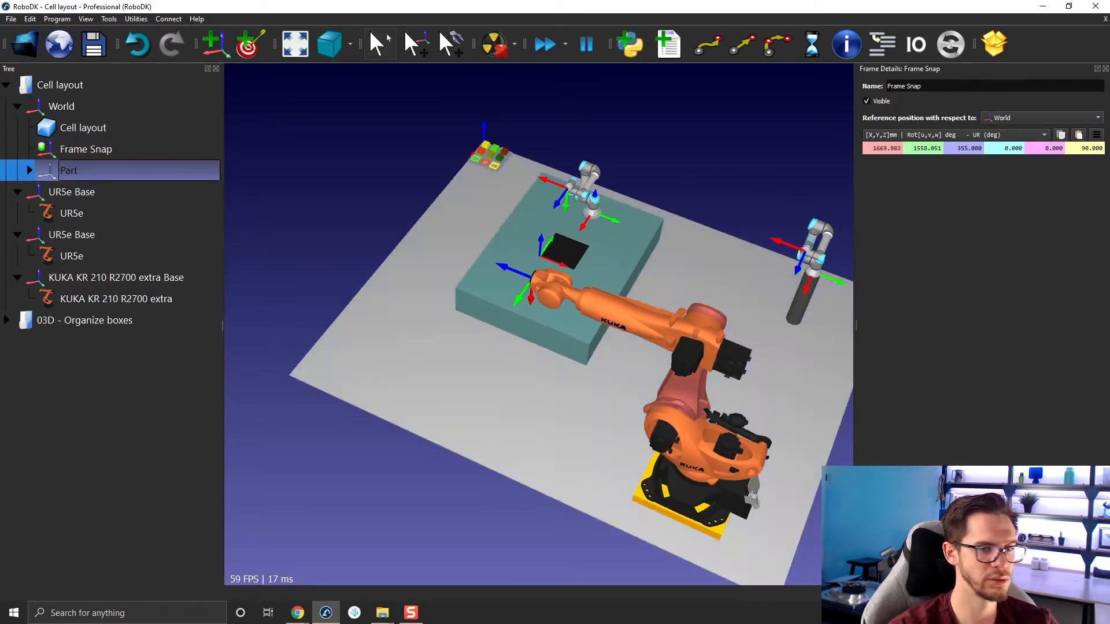
{"action": "double_click", "coordinate": [68, 170]}
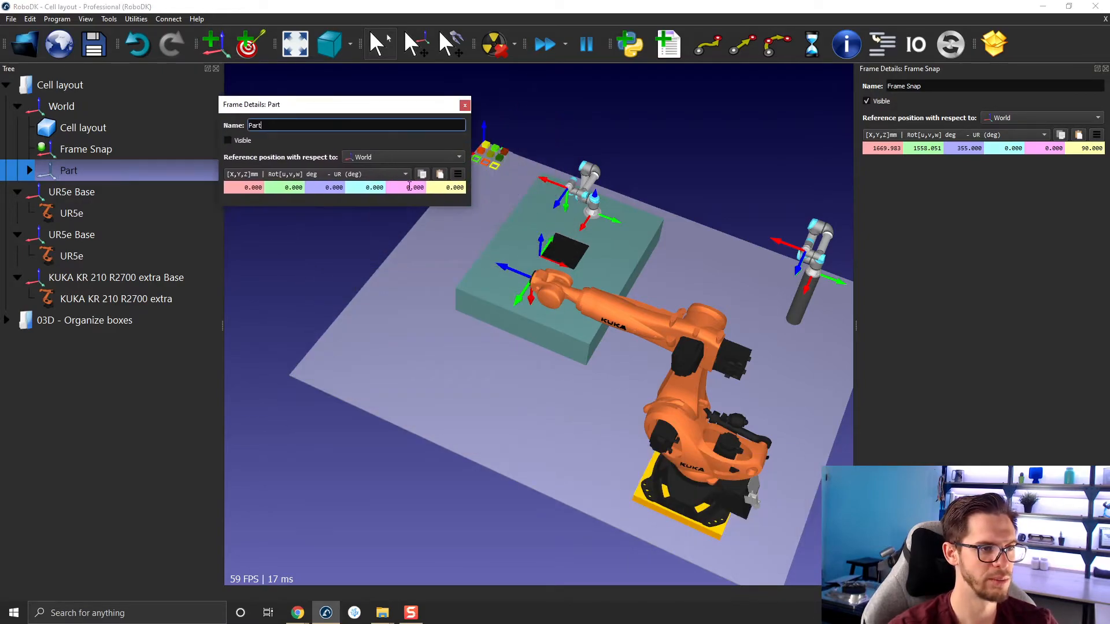
{"action": "left_click", "coordinate": [440, 174]}
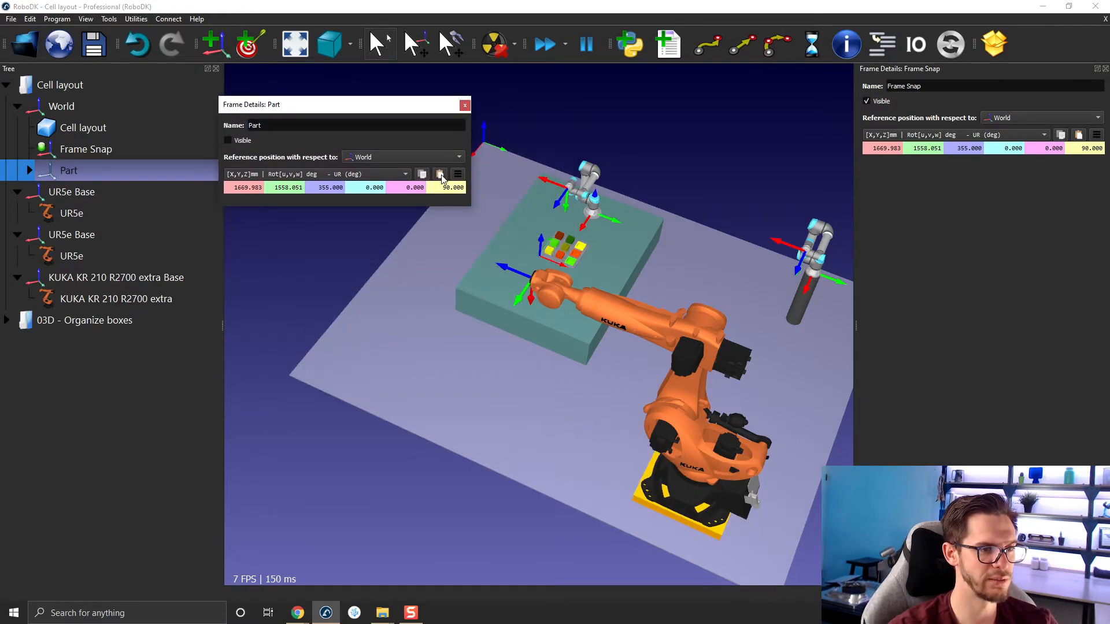
{"action": "left_click", "coordinate": [464, 107]}
{"action": "scroll", "coordinate": [602, 239], "scroll_direction": "up", "scroll_amount": 3}
{"action": "scroll", "coordinate": [503, 289], "scroll_direction": "up", "scroll_amount": 3}
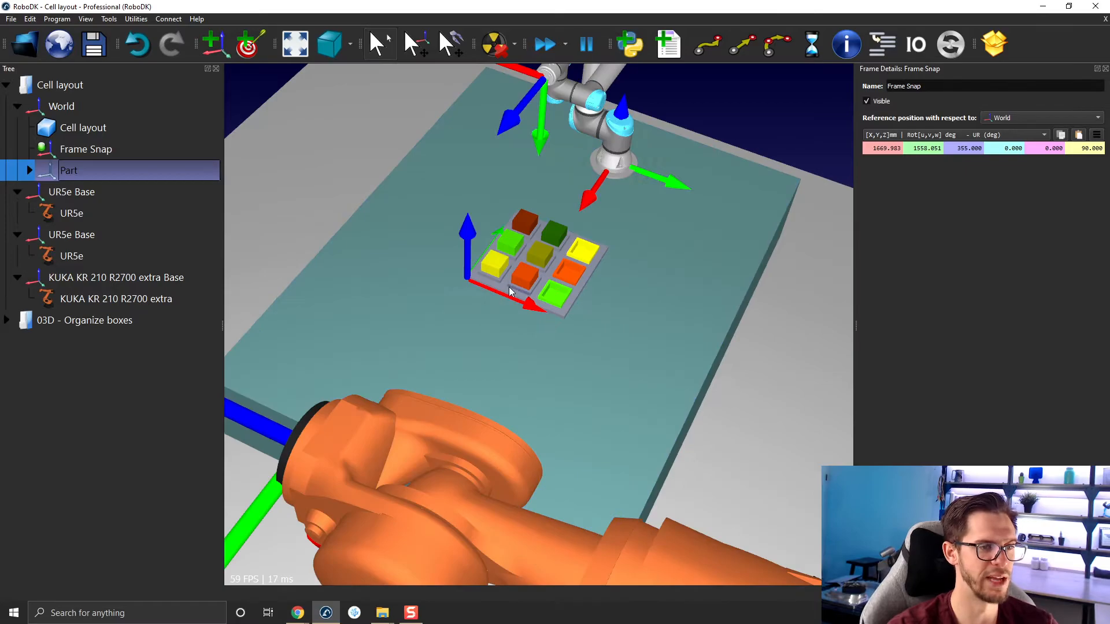
- Try placing a reference frame at the table's corner with surface target teaching, and exit the tool without adding anything
{"action": "scroll", "coordinate": [509, 291], "scroll_direction": "down", "scroll_amount": 2}
{"action": "left_click_drag", "start_coordinate": [537, 292], "coordinate": [515, 341]}
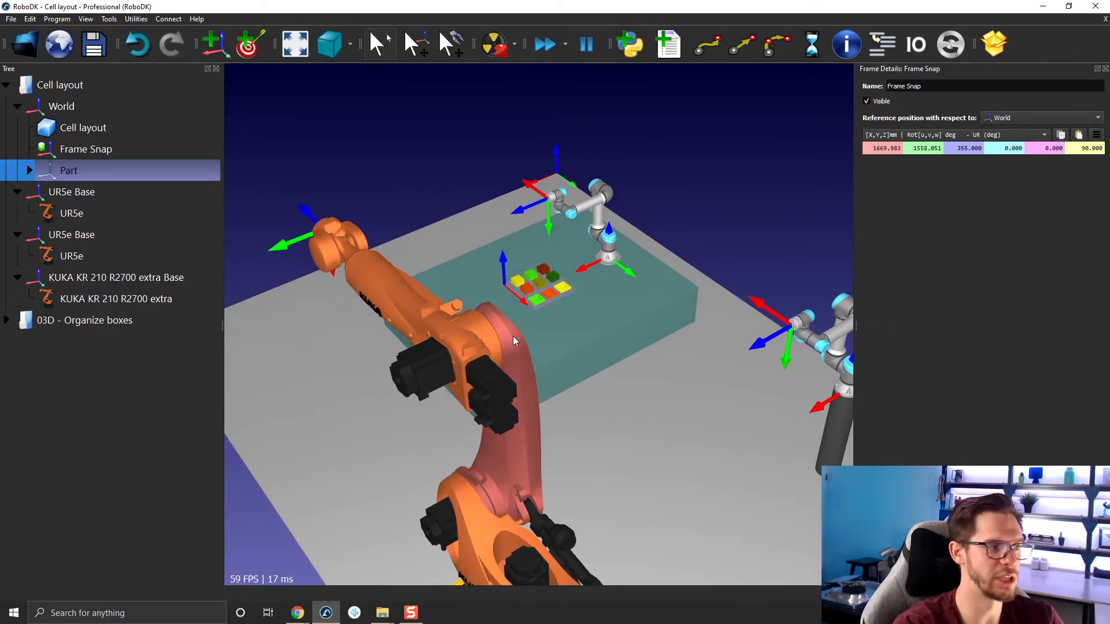
{"action": "left_click", "coordinate": [56, 19]}
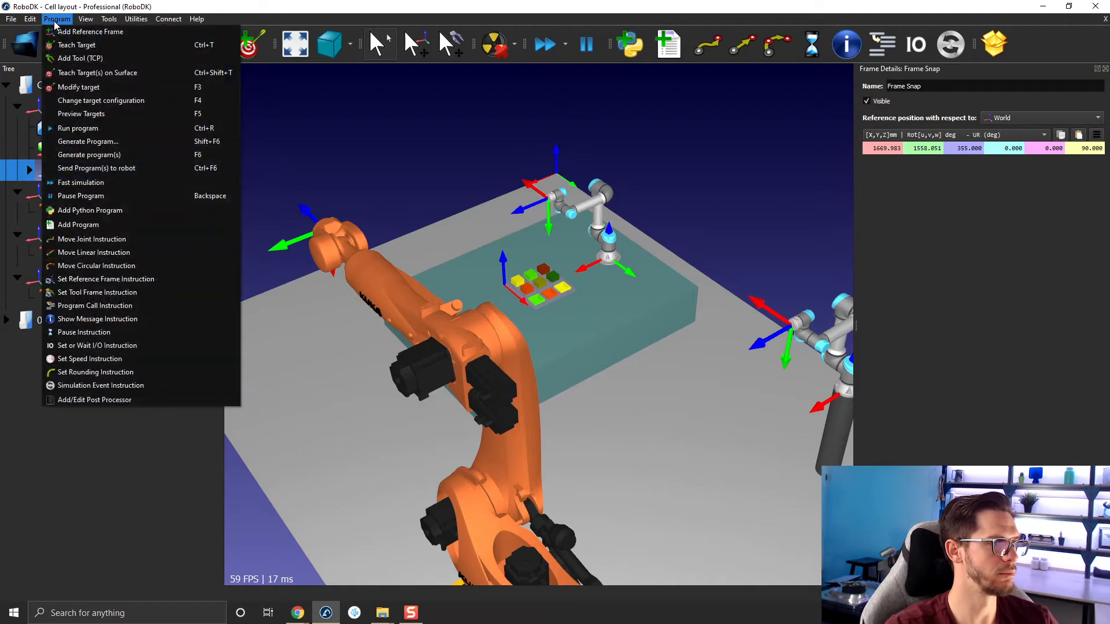
{"action": "left_click", "coordinate": [78, 73]}
{"action": "double_click", "coordinate": [530, 225]}
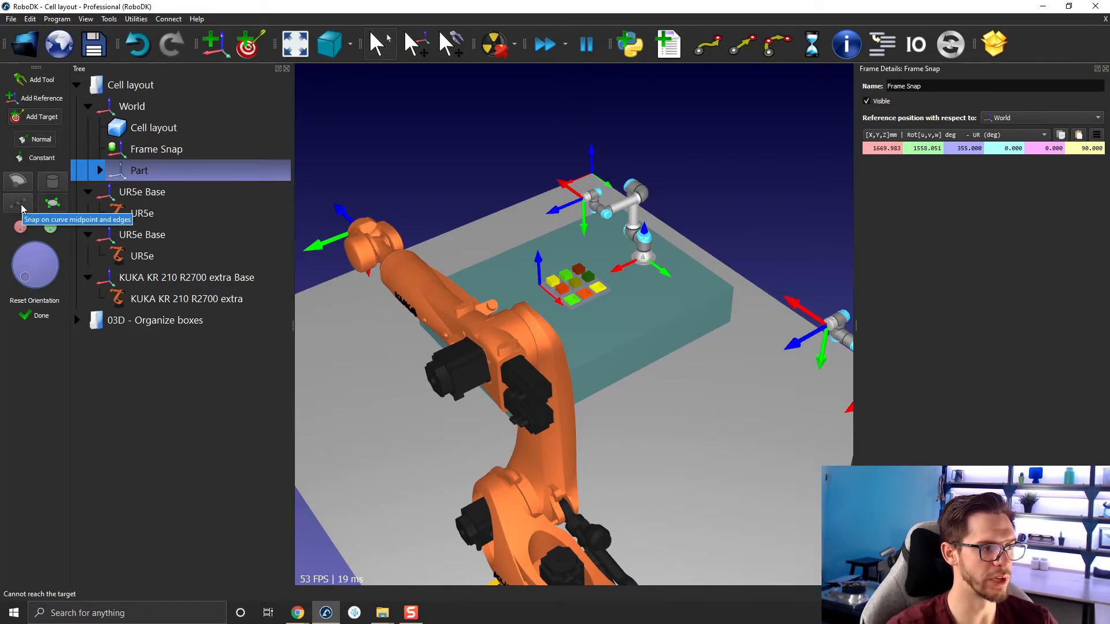
{"action": "left_click", "coordinate": [35, 318]}
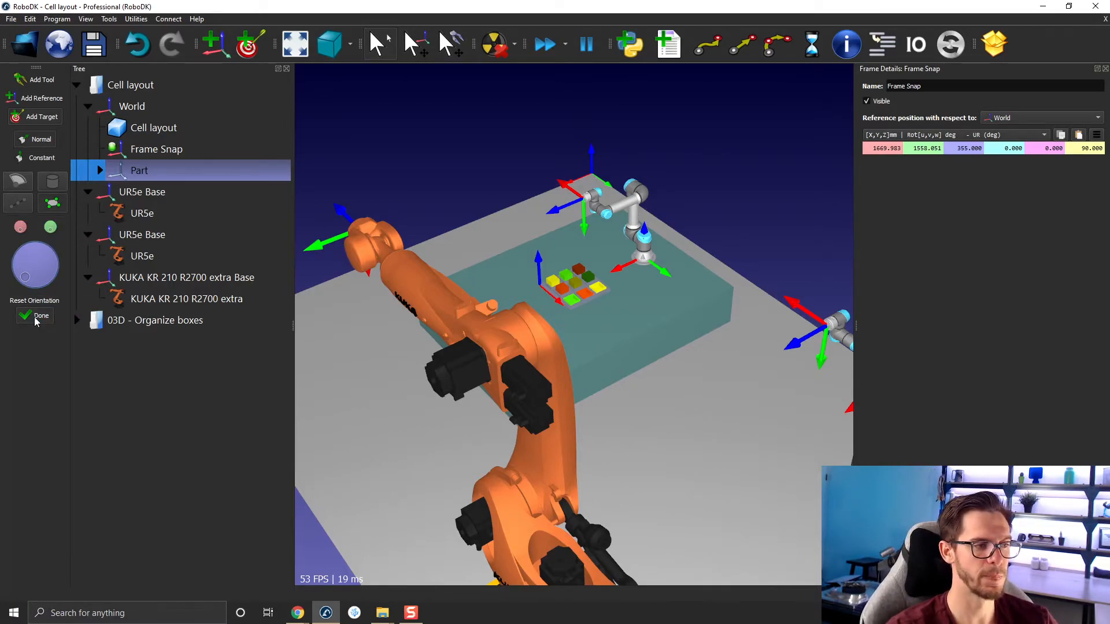
{"action": "left_click", "coordinate": [40, 98]}
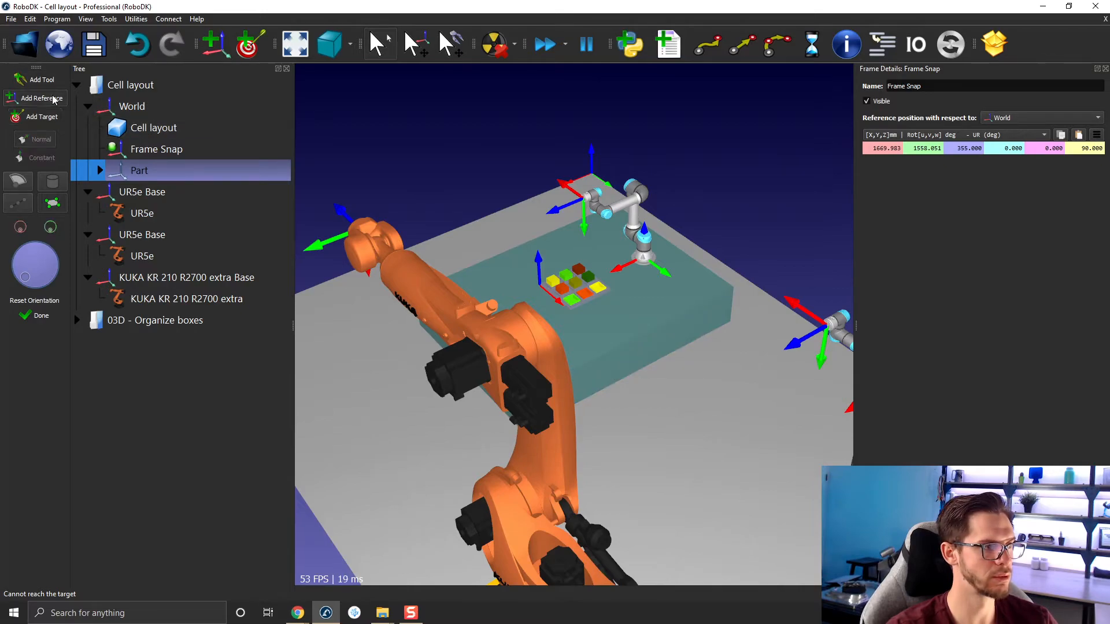
{"action": "scroll", "coordinate": [736, 293], "scroll_direction": "up", "scroll_amount": 5}
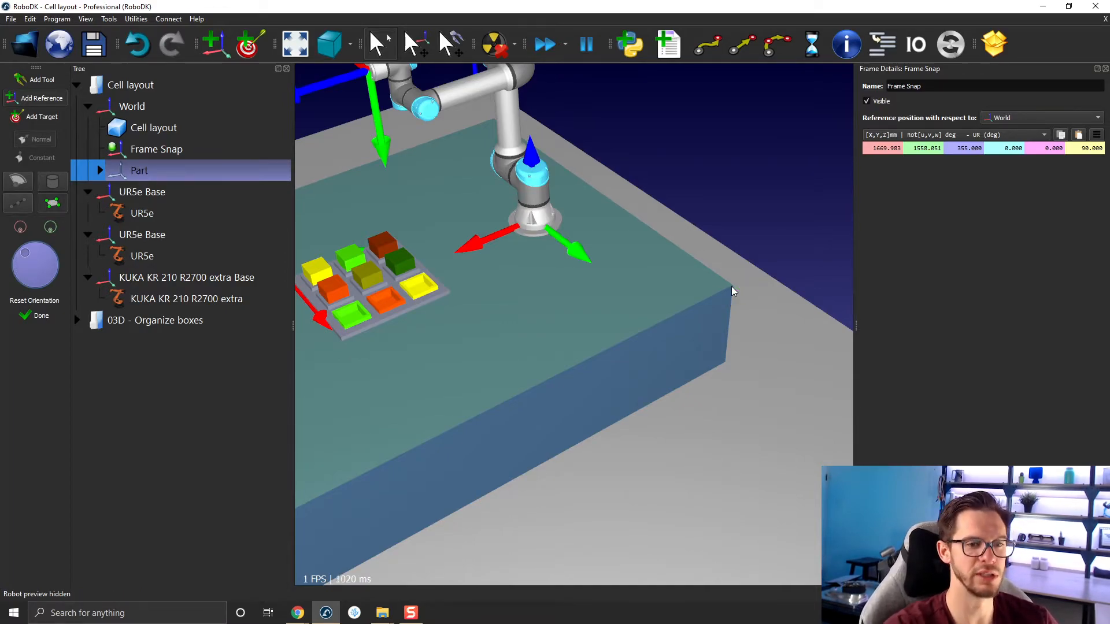
{"action": "left_click", "coordinate": [34, 315]}
{"action": "scroll", "coordinate": [346, 298], "scroll_direction": "down", "scroll_amount": 5}
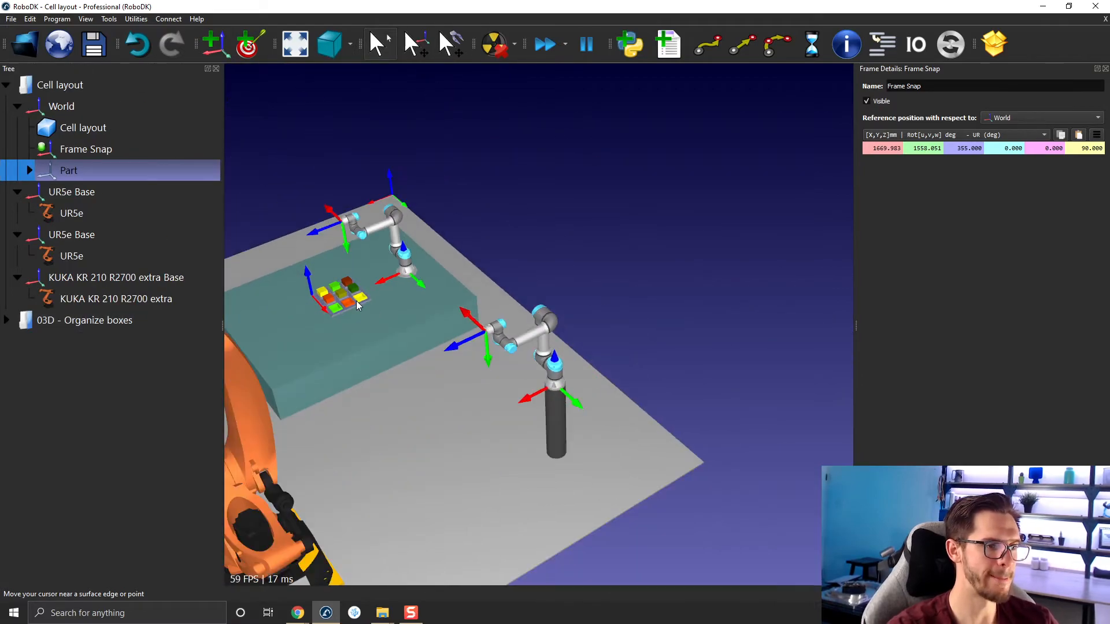
{"action": "middle_click_drag", "start_coordinate": [359, 302], "coordinate": [595, 261]}
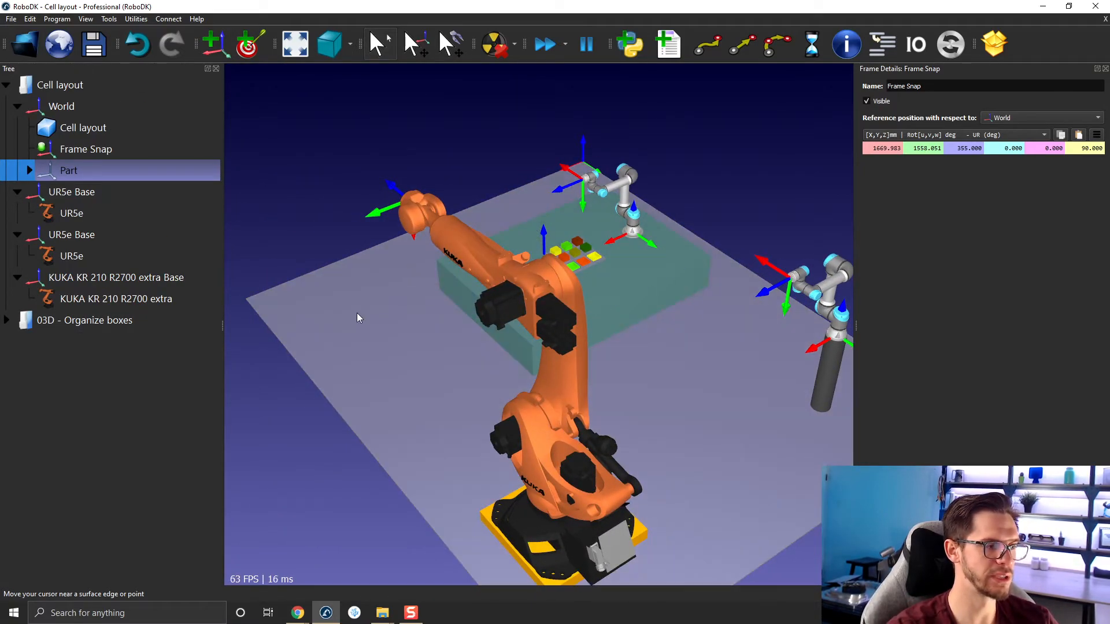
- Switch to File Explorer and open the 05C - Measure tool folder inside 05 - 3D Models of the Training Module
{"action": "mouse_move", "coordinate": [377, 602]}
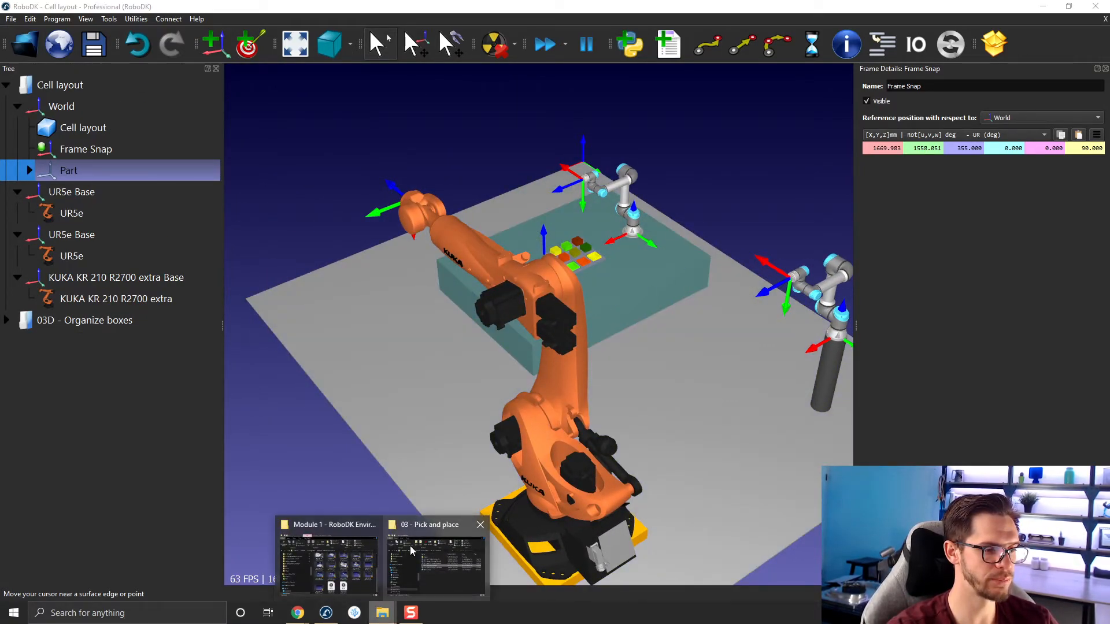
{"action": "left_click", "coordinate": [437, 564]}
{"action": "left_click", "coordinate": [552, 185]}
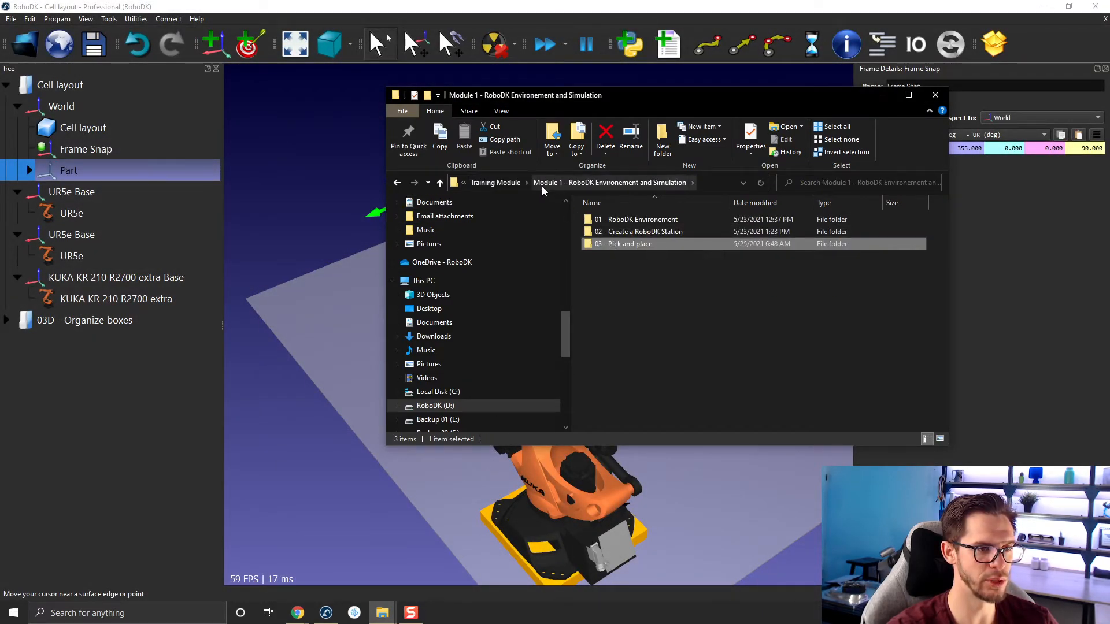
{"action": "left_click", "coordinate": [496, 182]}
{"action": "left_click", "coordinate": [614, 232]}
{"action": "double_click", "coordinate": [614, 233]}
{"action": "double_click", "coordinate": [615, 231]}
{"action": "double_click", "coordinate": [620, 243]}
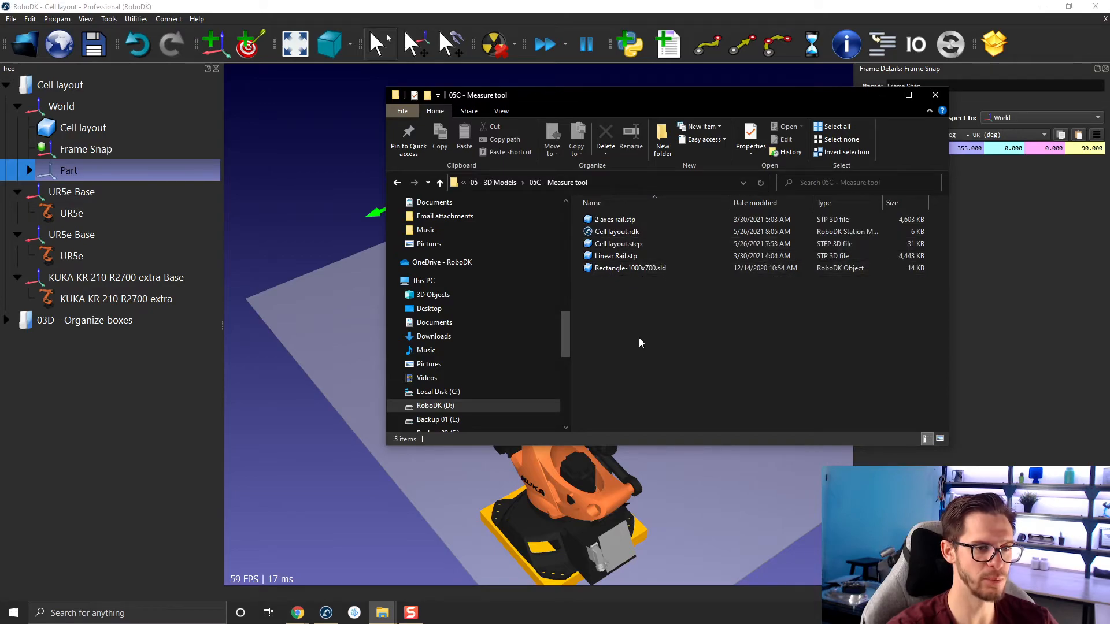
- Create a new RoboDK station and import Linear Rail.stp from the 05C - Measure tool folder
{"action": "left_click", "coordinate": [720, 75]}
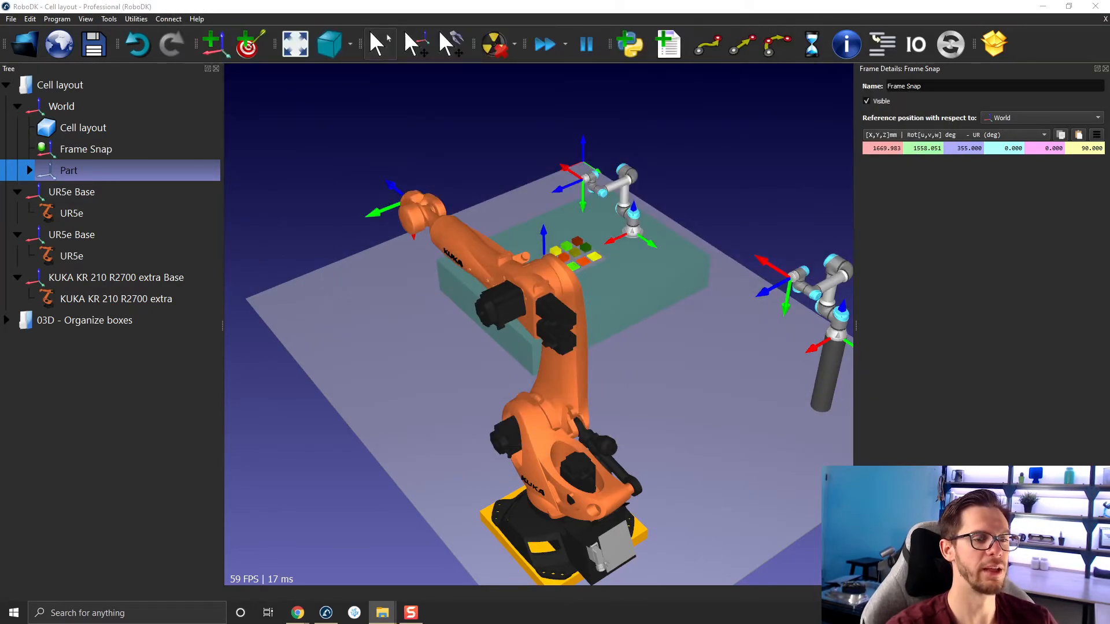
{"action": "left_click", "coordinate": [729, 119]}
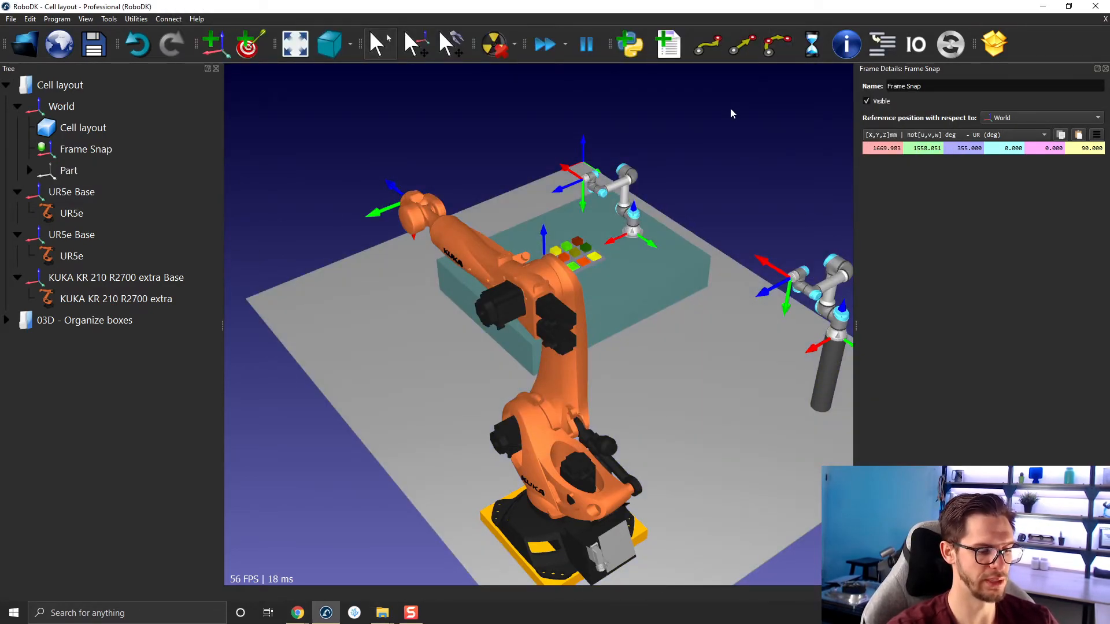
{"action": "key", "text": "ctrl+n"}
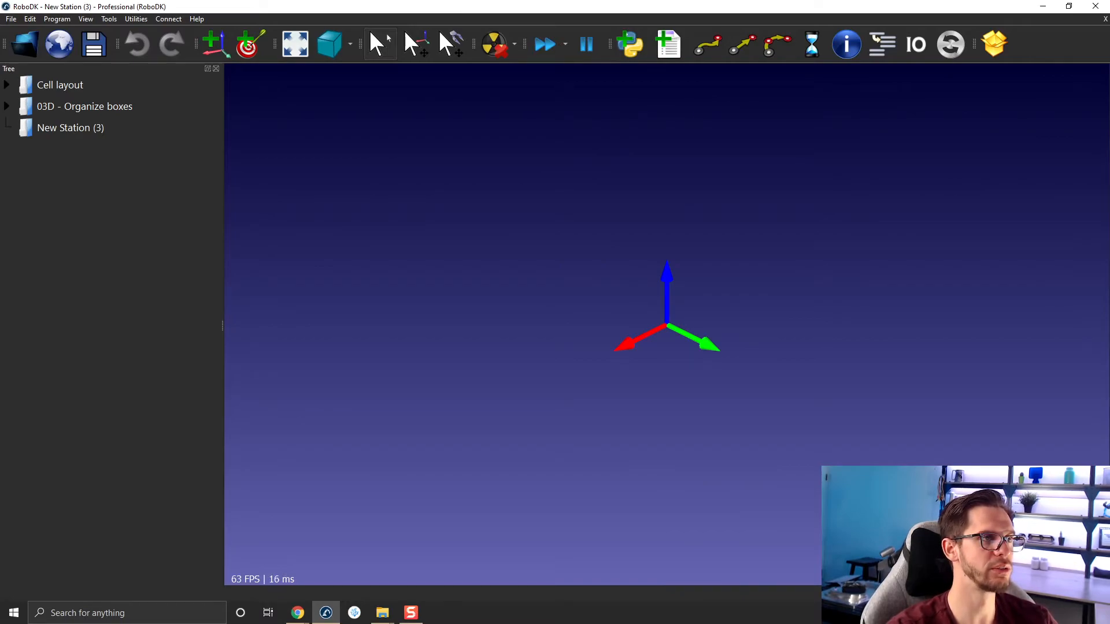
{"action": "left_click_drag", "start_coordinate": [592, 0], "coordinate": [603, 248]}
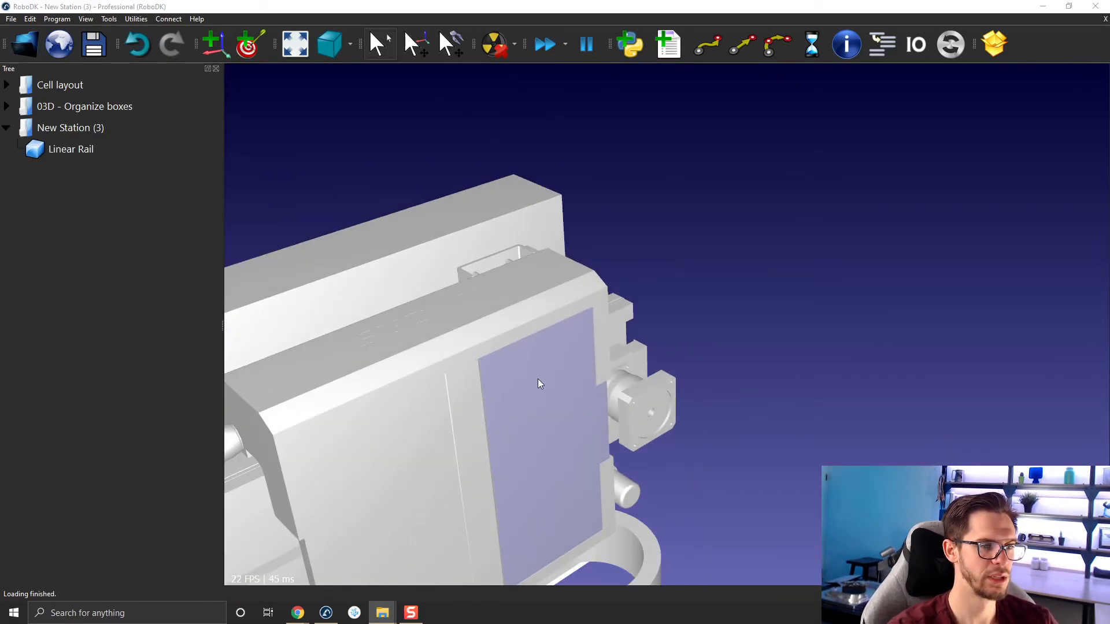
{"action": "mouse_move", "coordinate": [537, 380]}
{"action": "left_mouse_down"}
{"action": "mouse_move", "coordinate": [352, 194]}
{"action": "mouse_move", "coordinate": [627, 577]}
{"action": "mouse_move", "coordinate": [658, 337]}
{"action": "mouse_move", "coordinate": [628, 253]}
{"action": "left_mouse_up"}
{"action": "right_click_drag", "start_coordinate": [629, 253], "coordinate": [747, 296]}
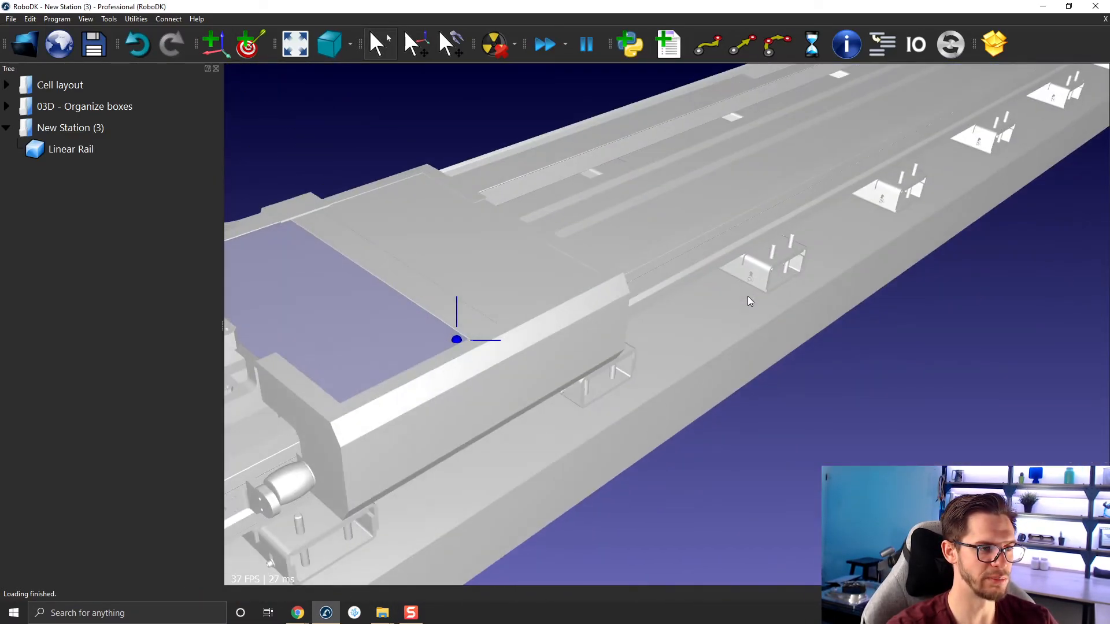
{"action": "scroll", "coordinate": [417, 284], "scroll_direction": "down", "scroll_amount": 3}
{"action": "middle_click_drag", "start_coordinate": [417, 283], "coordinate": [587, 260]}
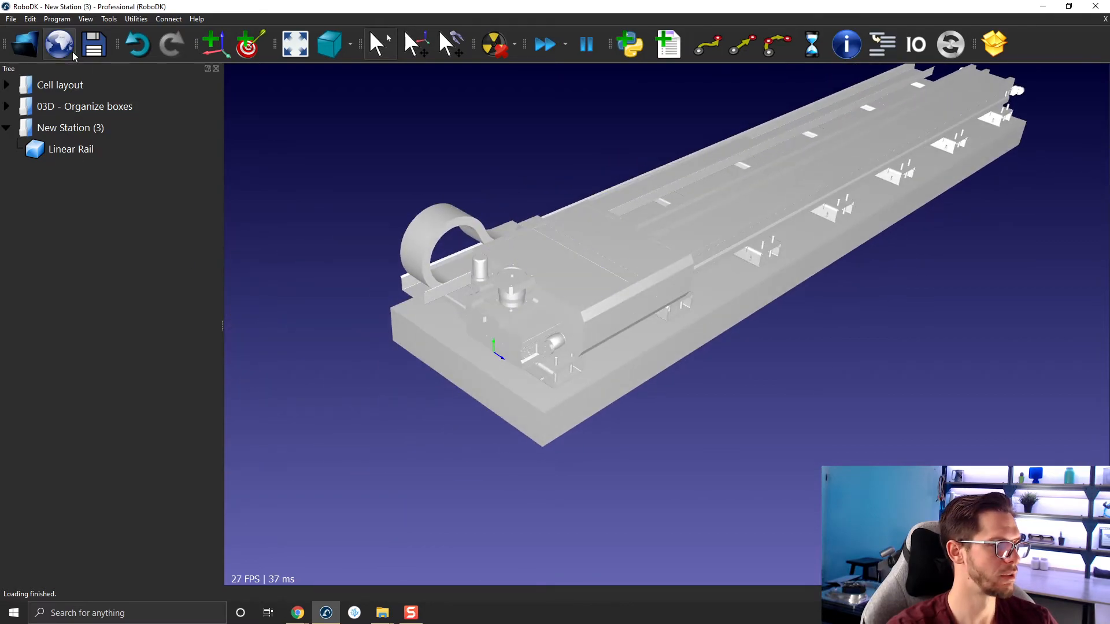
- Load KUKA-KR-210-R2700-extra.robot from the local library and move its base 1000 mm along Y, beside the rail
{"action": "left_click", "coordinate": [24, 40]}
{"action": "scroll", "coordinate": [326, 251], "scroll_direction": "down", "scroll_amount": 10}
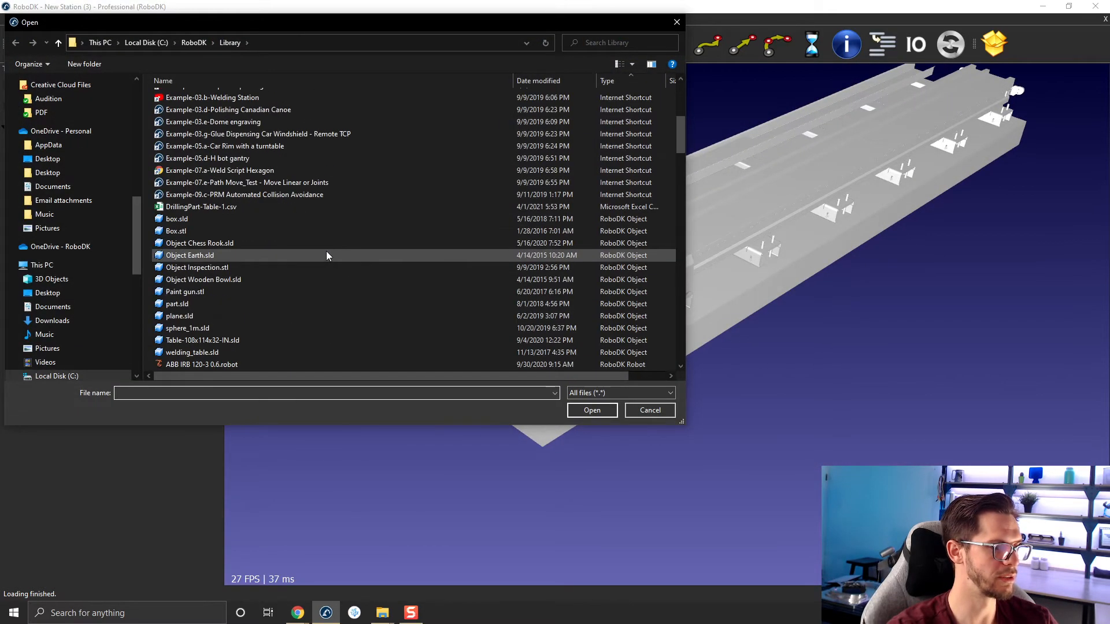
{"action": "scroll", "coordinate": [322, 255], "scroll_direction": "down", "scroll_amount": 4}
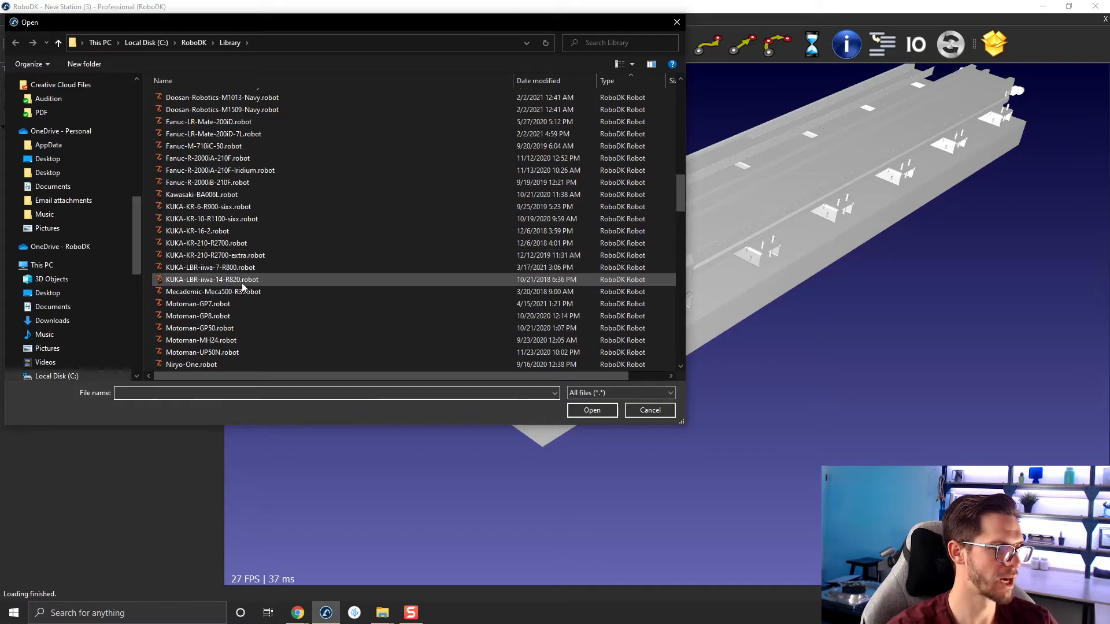
{"action": "left_click", "coordinate": [242, 244]}
{"action": "double_click", "coordinate": [234, 253]}
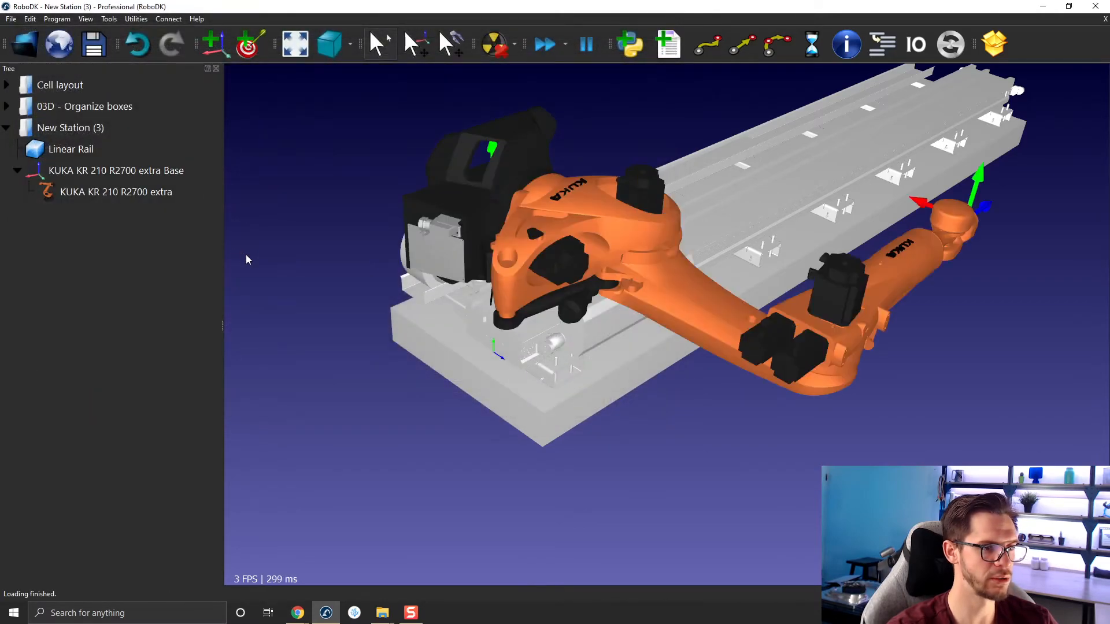
{"action": "left_click_drag", "start_coordinate": [534, 299], "coordinate": [769, 393]}
- Measure the linear rail carriage's mounting plane and paste its point 705, 391, 0 as the KUKA base's position
{"action": "left_click", "coordinate": [109, 18]}
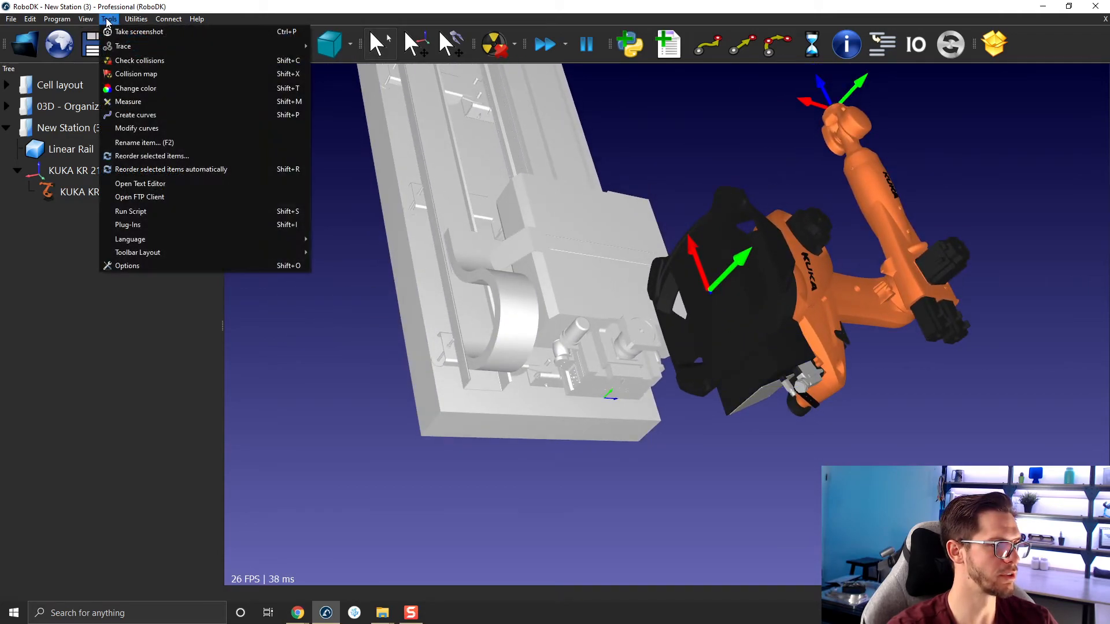
{"action": "left_click", "coordinate": [133, 104]}
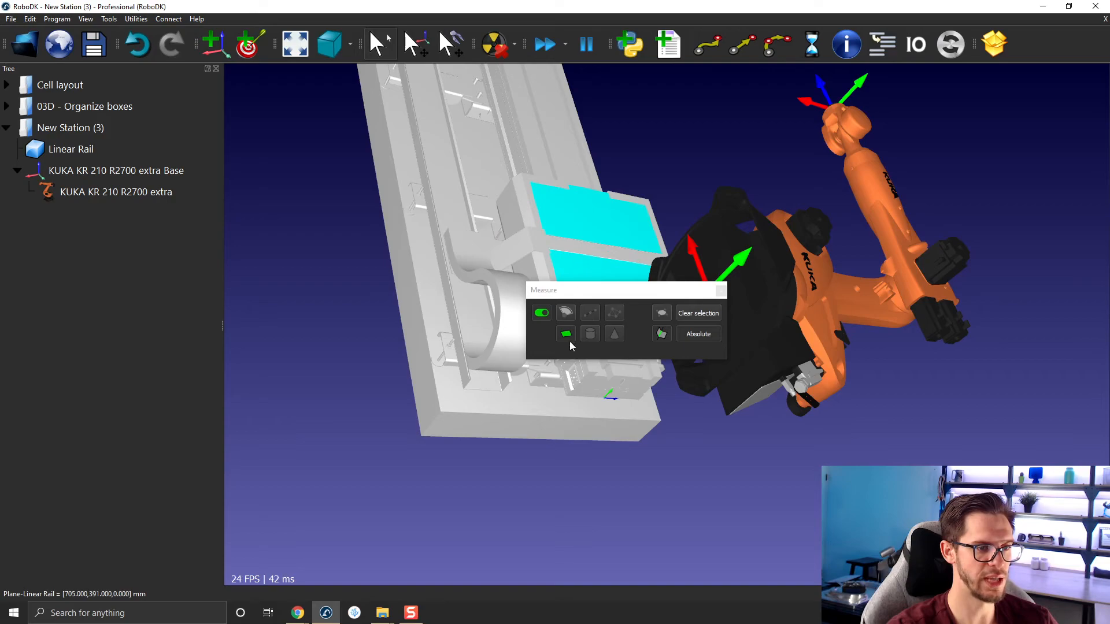
{"action": "left_click", "coordinate": [580, 227]}
{"action": "left_click_drag", "start_coordinate": [622, 298], "coordinate": [311, 243]}
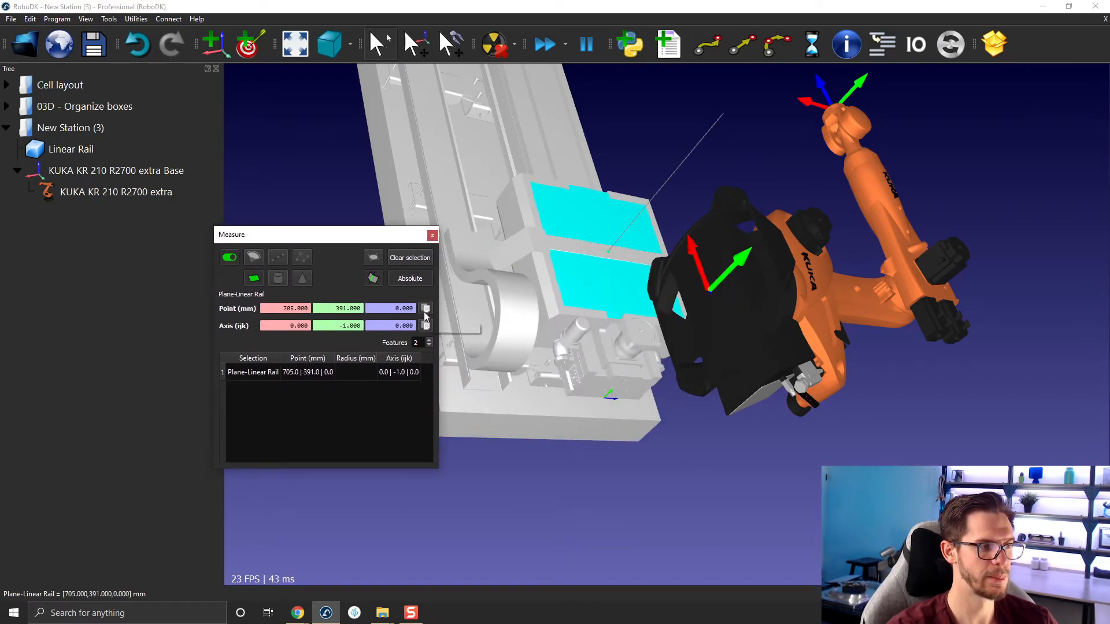
{"action": "double_click", "coordinate": [164, 171]}
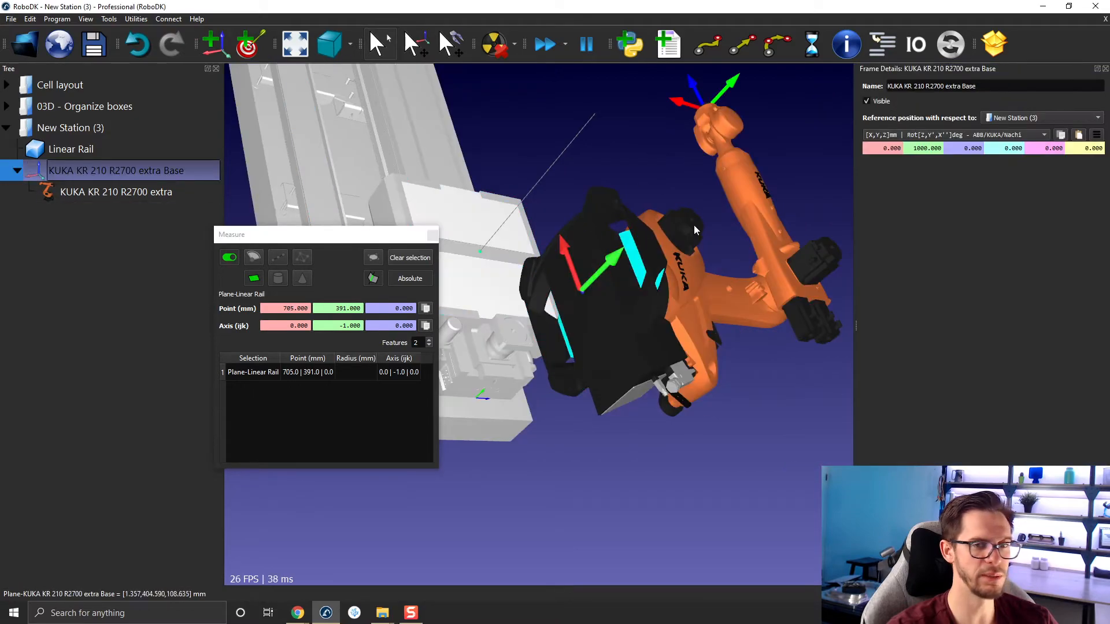
{"action": "left_click", "coordinate": [1078, 137]}
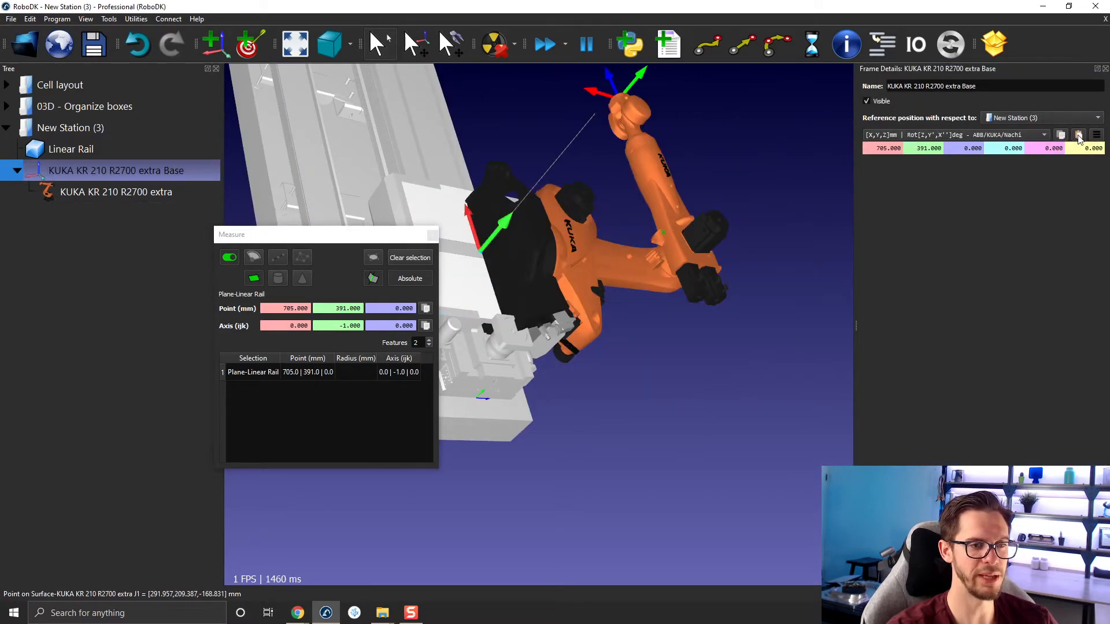
- Set the KUKA base's last two rotation values to -90° to stand it upright on the carriage, and close the Measure tool
{"action": "scroll", "coordinate": [1085, 149], "scroll_direction": "down", "scroll_amount": 9}
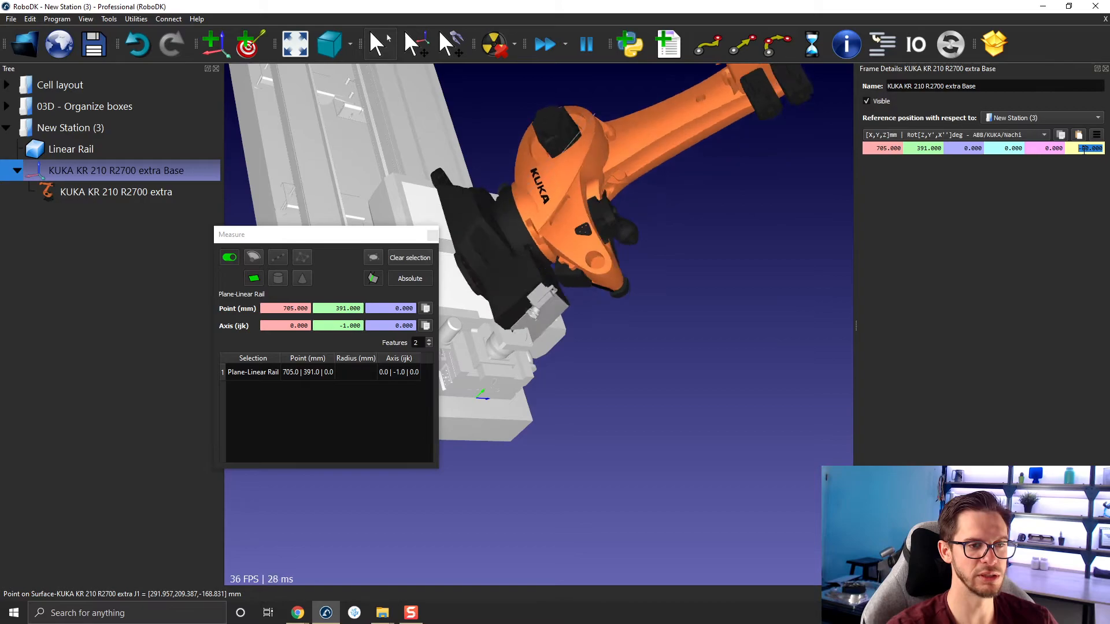
{"action": "scroll", "coordinate": [1085, 149], "scroll_direction": "down", "scroll_amount": 3}
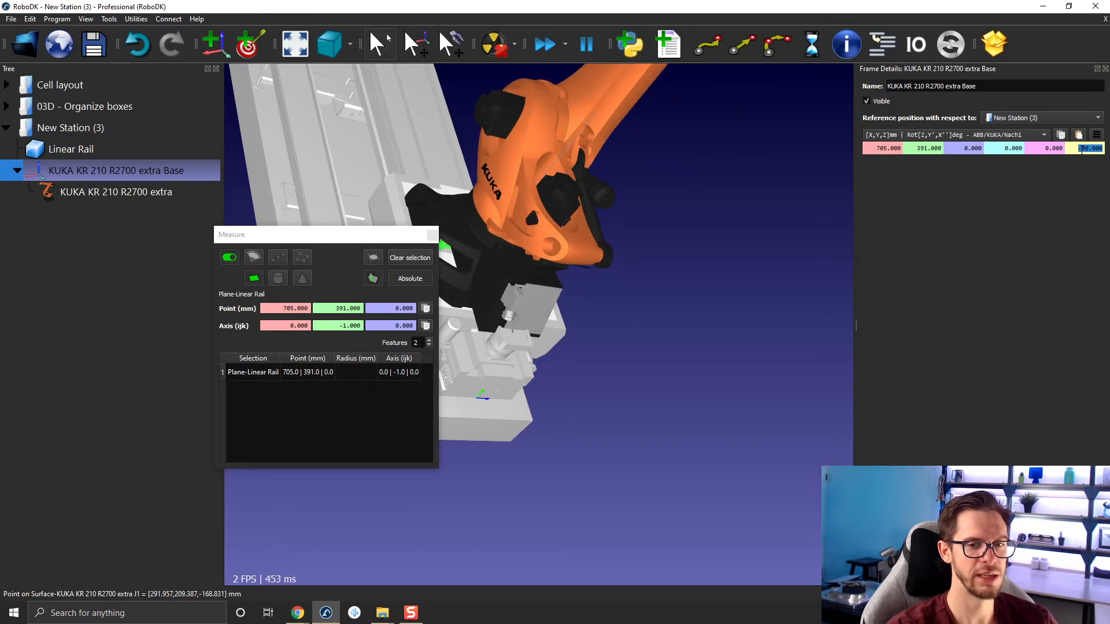
{"action": "right_click_drag", "start_coordinate": [746, 180], "coordinate": [485, 176]}
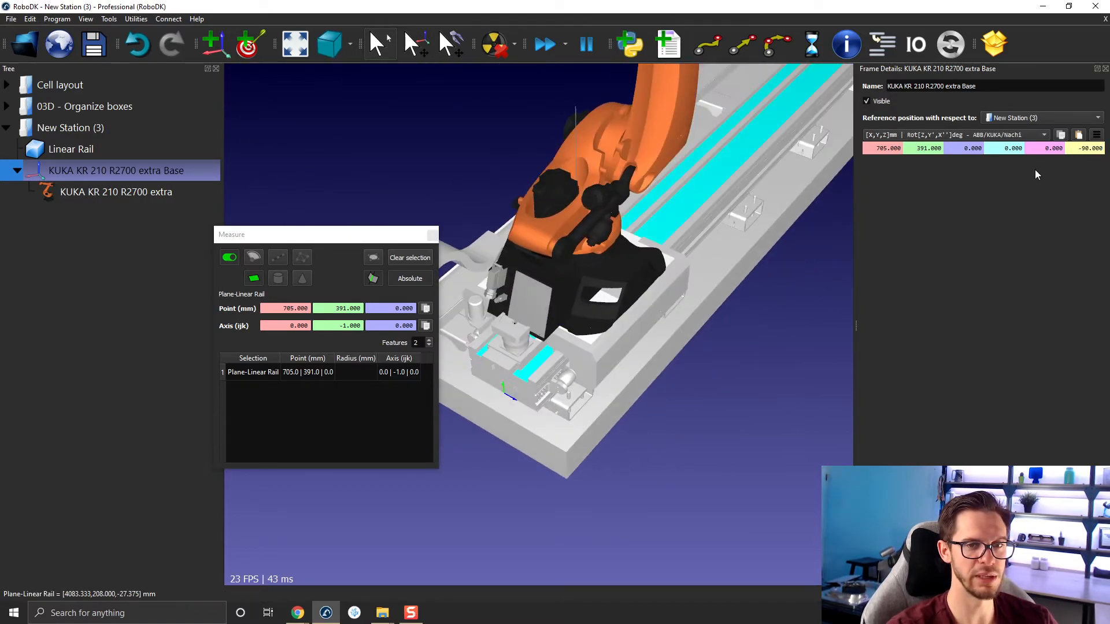
{"action": "scroll", "coordinate": [1012, 147], "scroll_direction": "down", "scroll_amount": 2}
{"action": "scroll", "coordinate": [1012, 147], "scroll_direction": "up", "scroll_amount": 2}
{"action": "scroll", "coordinate": [1038, 149], "scroll_direction": "down", "scroll_amount": 1}
{"action": "scroll", "coordinate": [1037, 149], "scroll_direction": "down", "scroll_amount": 15}
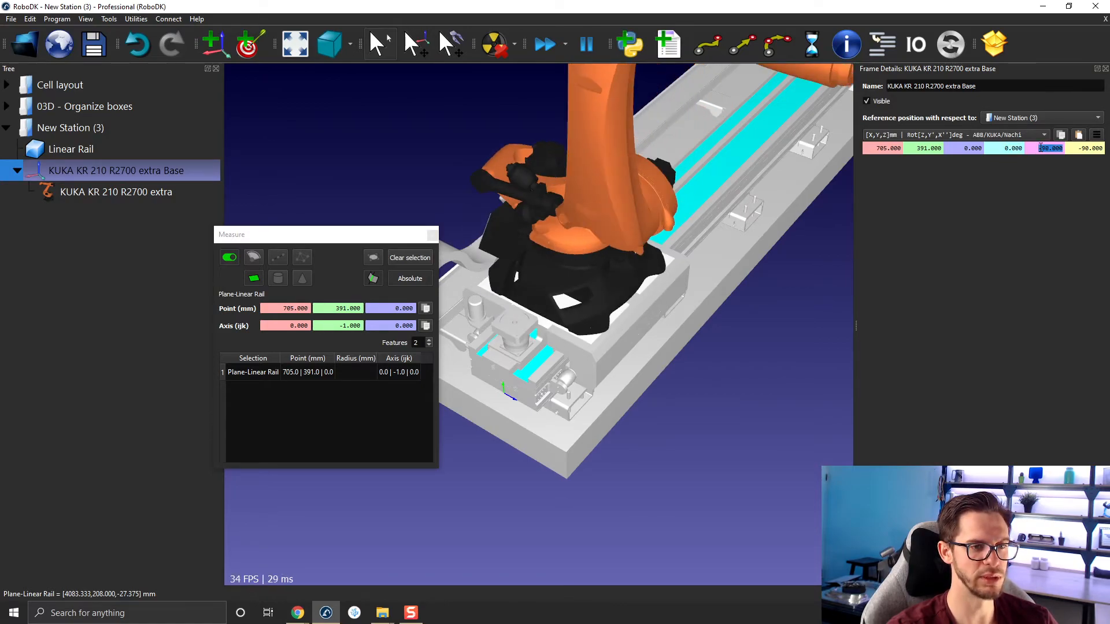
{"action": "right_click_drag", "start_coordinate": [715, 347], "coordinate": [694, 341]}
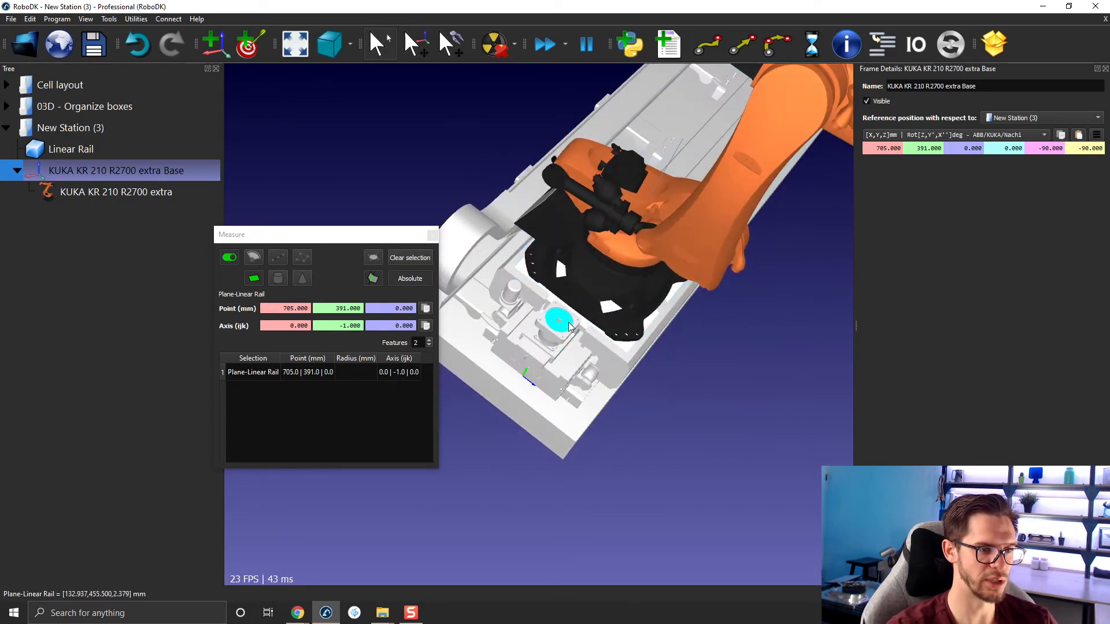
{"action": "scroll", "coordinate": [596, 314], "scroll_direction": "down", "scroll_amount": 4}
{"action": "right_click_drag", "start_coordinate": [596, 314], "coordinate": [528, 225]}
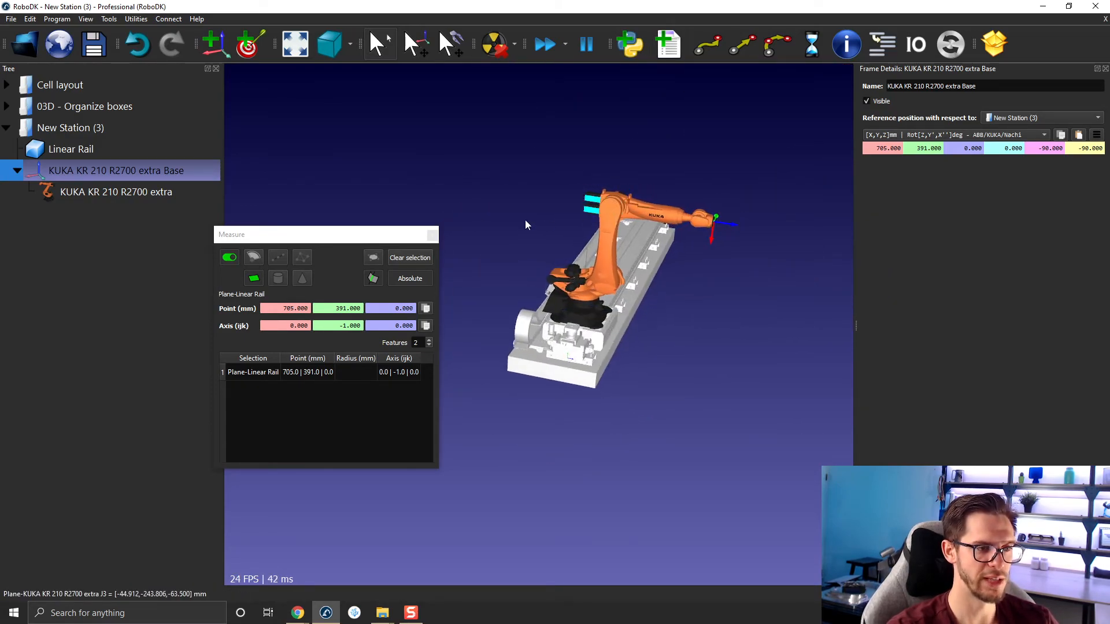
{"action": "left_click", "coordinate": [434, 235]}
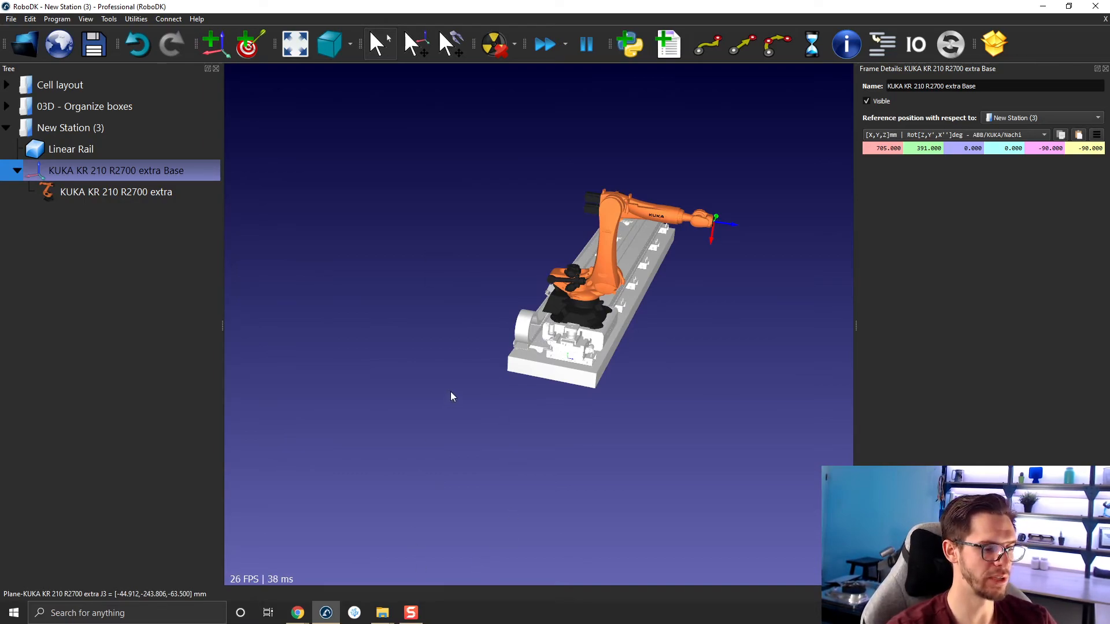
- Create another new station and import 2 axes rail.stp from the 05C - Measure tool folder
{"action": "key", "text": "ctrl+n"}
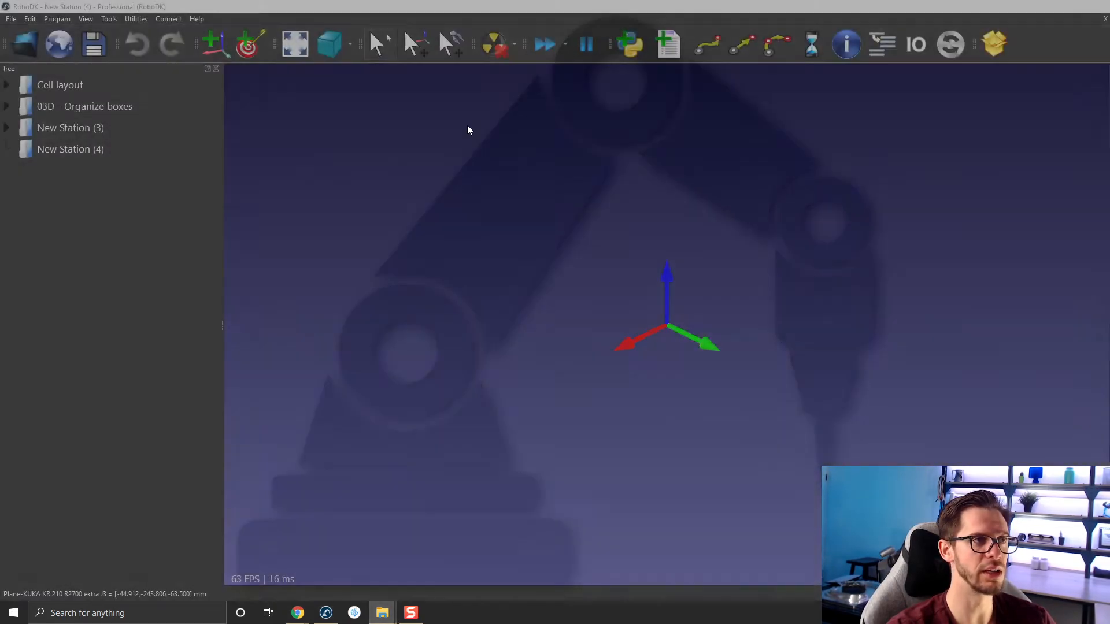
{"action": "left_click_drag", "start_coordinate": [768, 120], "coordinate": [732, 132]}
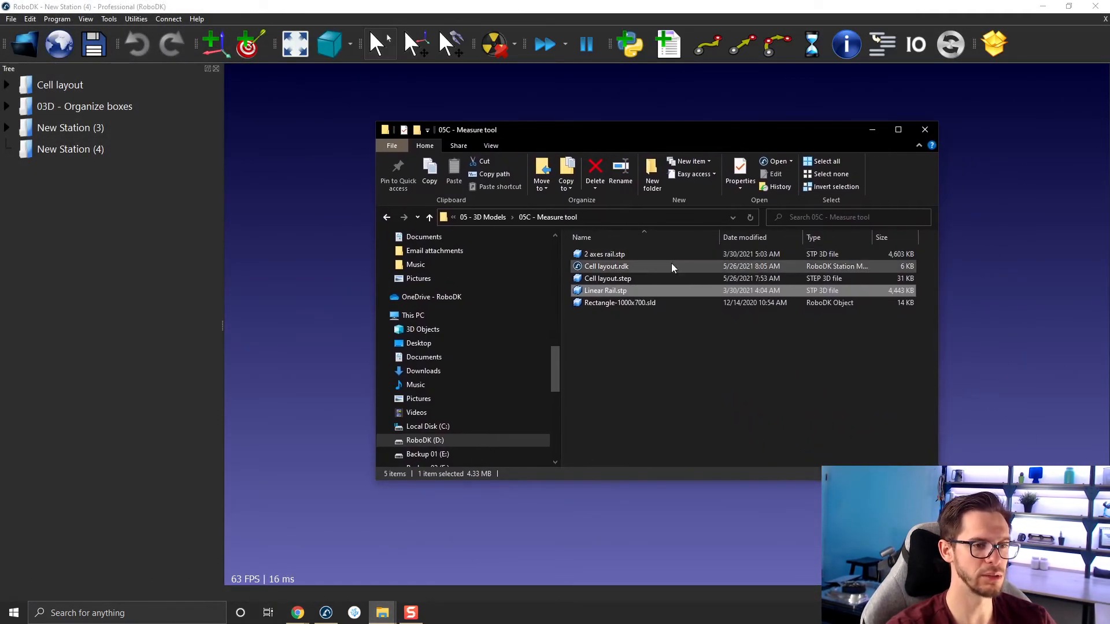
{"action": "left_click_drag", "start_coordinate": [613, 254], "coordinate": [300, 270]}
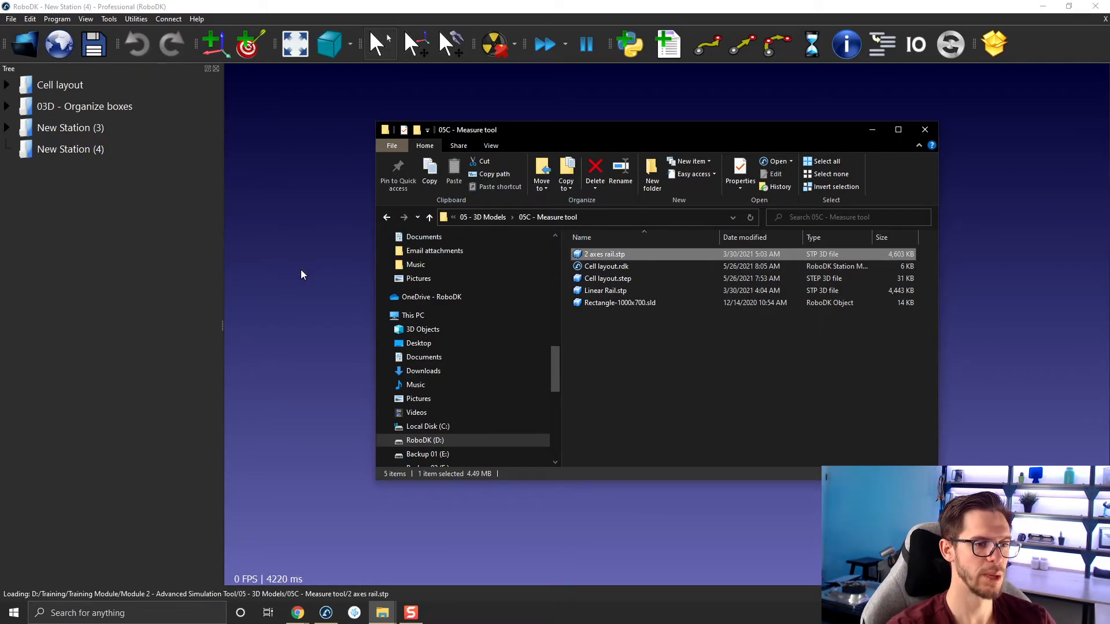
- Examine the imported 2 axes rail and the carriage's end face where a robot can be mounted
{"action": "left_click", "coordinate": [872, 130]}
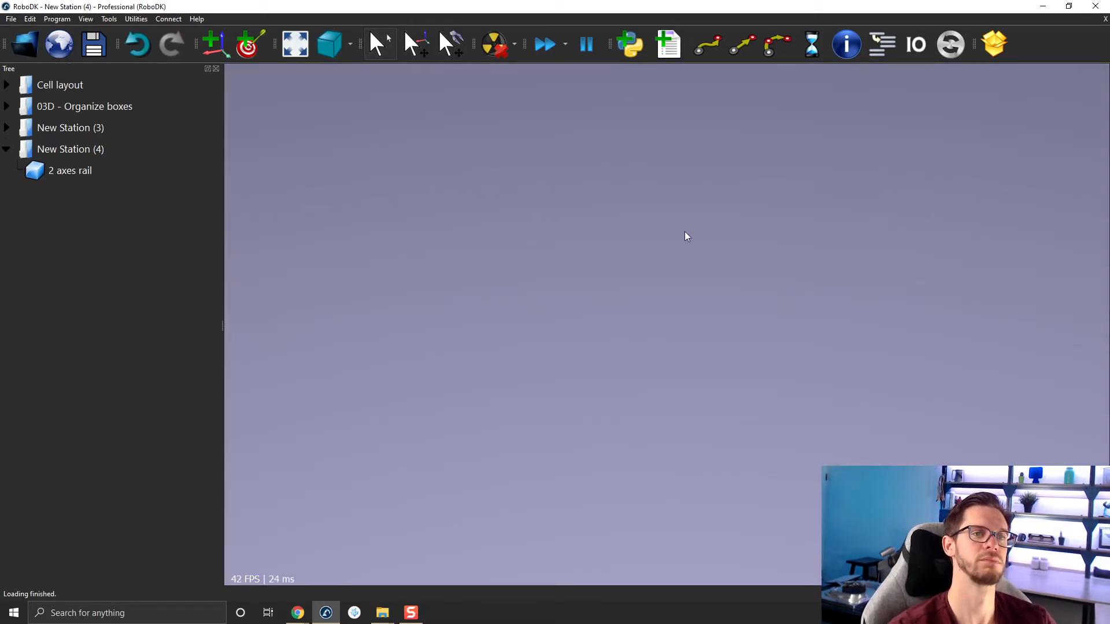
{"action": "scroll", "coordinate": [623, 245], "scroll_direction": "down", "scroll_amount": 8}
{"action": "left_click_drag", "start_coordinate": [556, 299], "coordinate": [375, 340]}
{"action": "scroll", "coordinate": [375, 338], "scroll_direction": "up", "scroll_amount": 4}
{"action": "right_click_drag", "start_coordinate": [432, 338], "coordinate": [616, 147]}
{"action": "scroll", "coordinate": [603, 210], "scroll_direction": "up", "scroll_amount": 4}
{"action": "right_click_drag", "start_coordinate": [602, 204], "coordinate": [577, 183]}
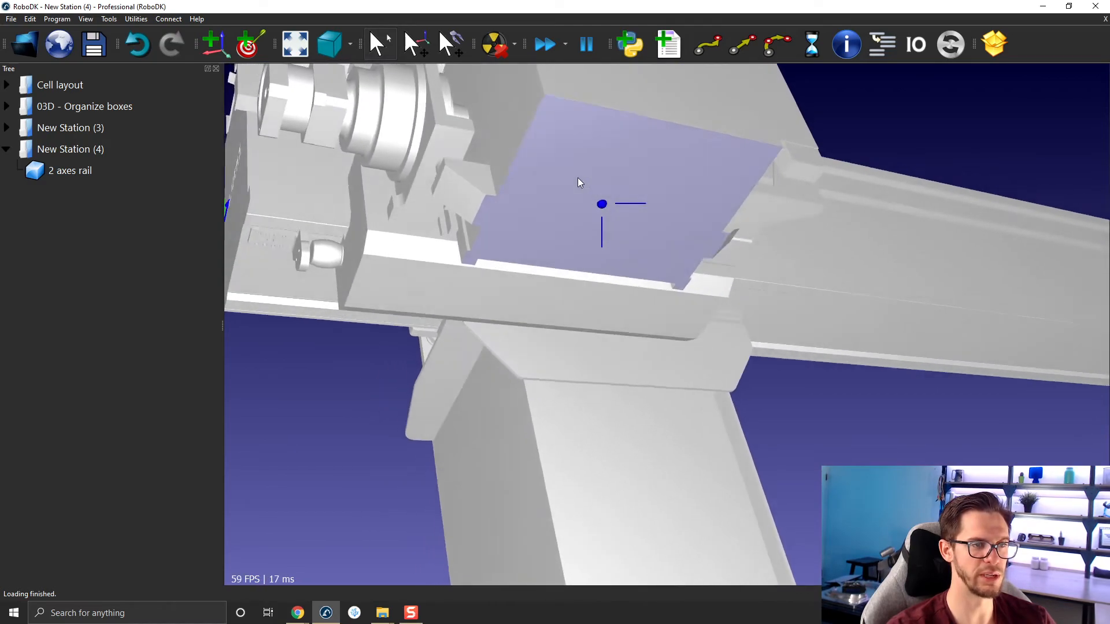
{"action": "left_click_drag", "start_coordinate": [579, 187], "coordinate": [626, 146]}
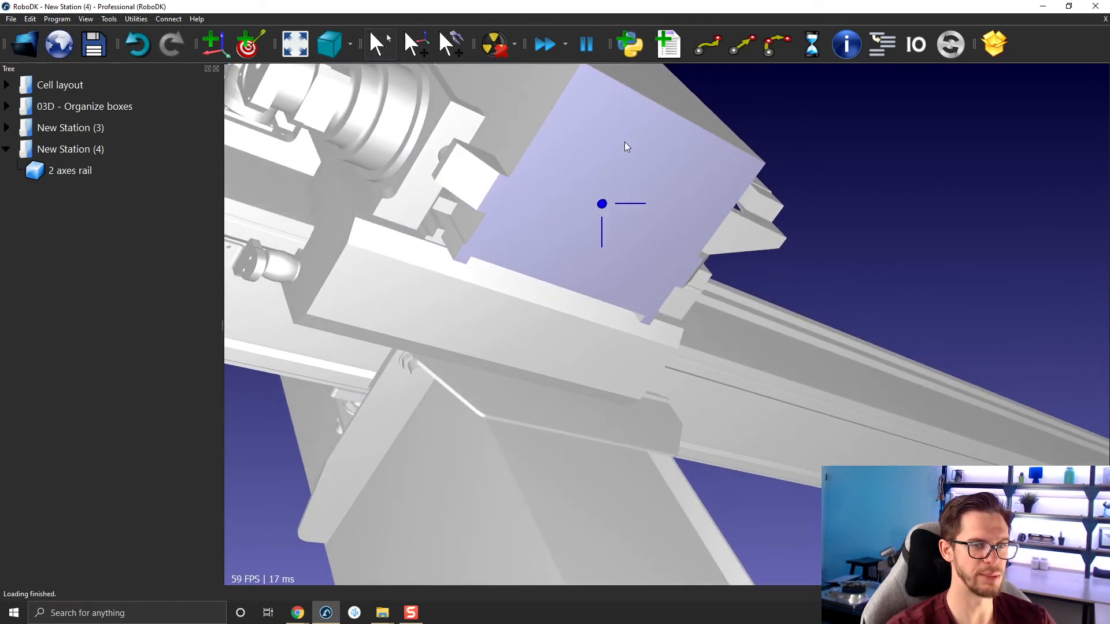
- Load KUKA-KR-210-R2700-extra.robot from the local library into the station with the 2 axes rail
{"action": "left_click", "coordinate": [26, 34]}
{"action": "scroll", "coordinate": [275, 261], "scroll_direction": "down", "scroll_amount": 10}
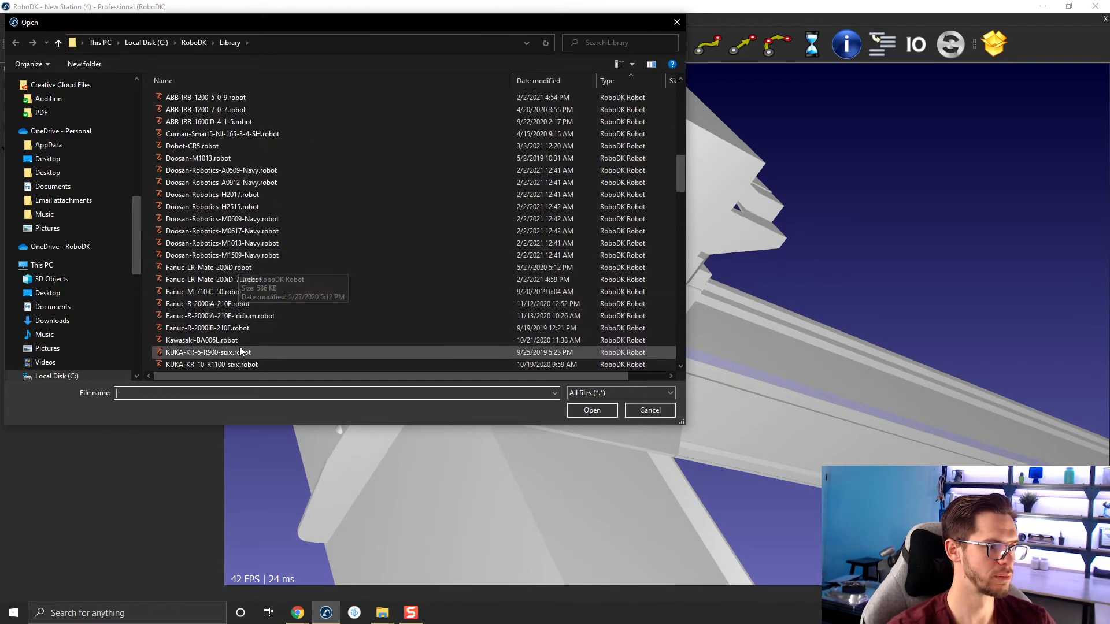
{"action": "scroll", "coordinate": [240, 346], "scroll_direction": "down", "scroll_amount": 4}
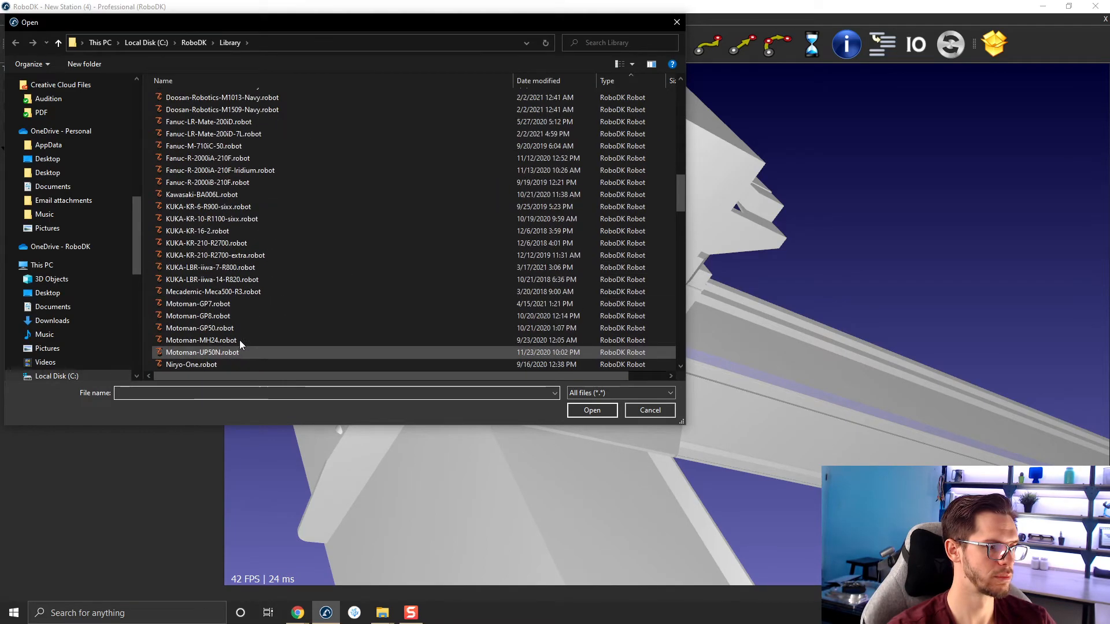
{"action": "double_click", "coordinate": [247, 258]}
{"action": "scroll", "coordinate": [684, 273], "scroll_direction": "down", "scroll_amount": 5}
{"action": "scroll", "coordinate": [678, 262], "scroll_direction": "up", "scroll_amount": 3}
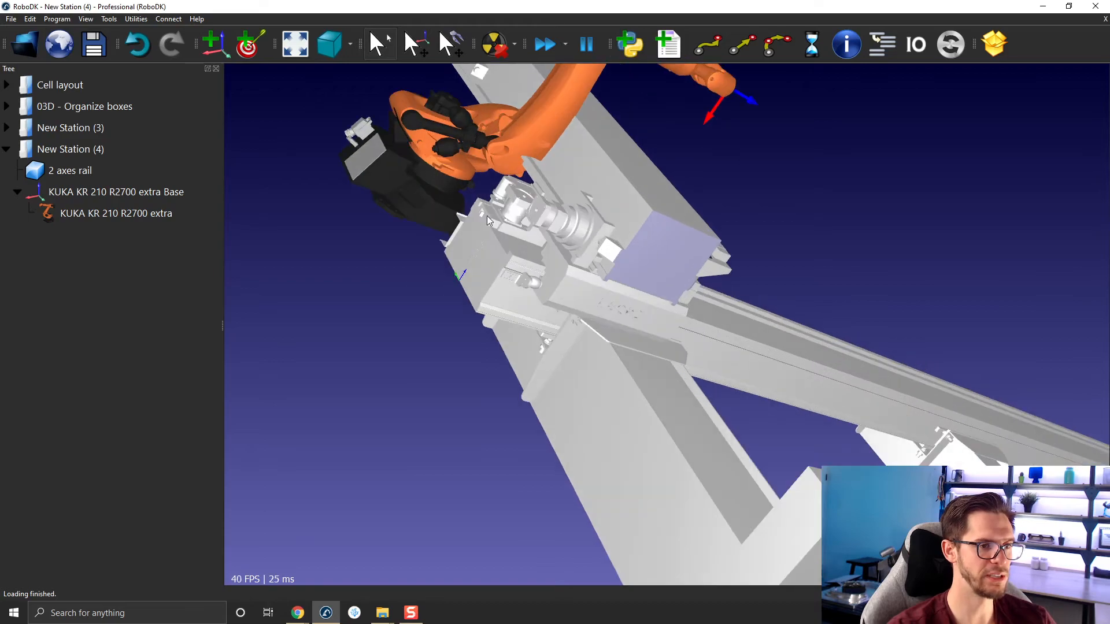
- Measure the plane of the rail's mounting face with the Measure tool and clear the selection
{"action": "left_click", "coordinate": [114, 22]}
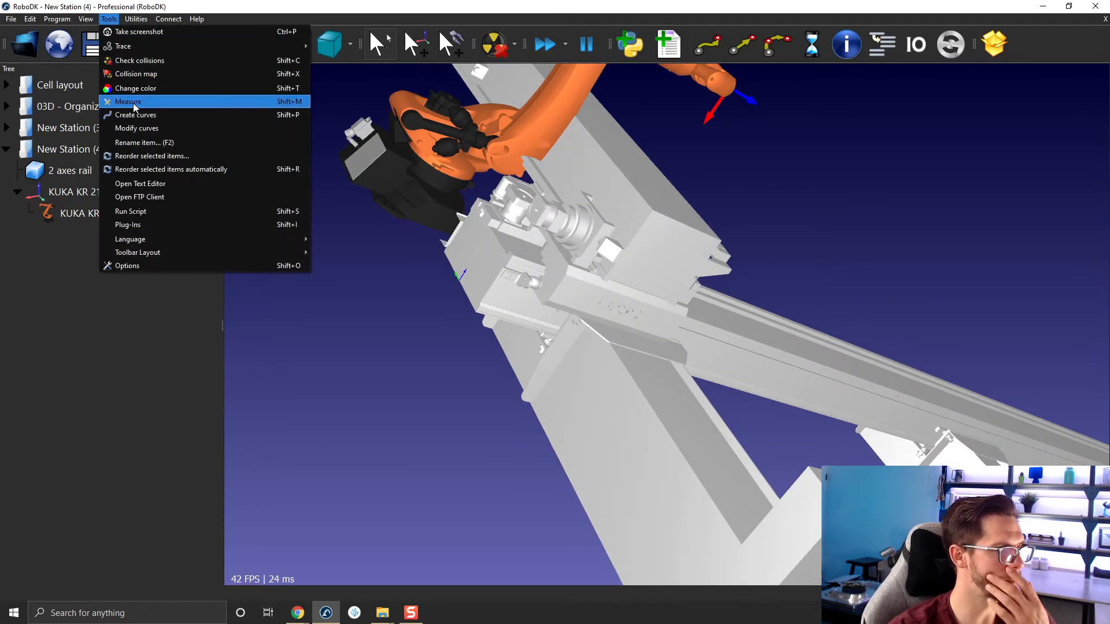
{"action": "left_click", "coordinate": [133, 103]}
{"action": "left_click", "coordinate": [673, 254]}
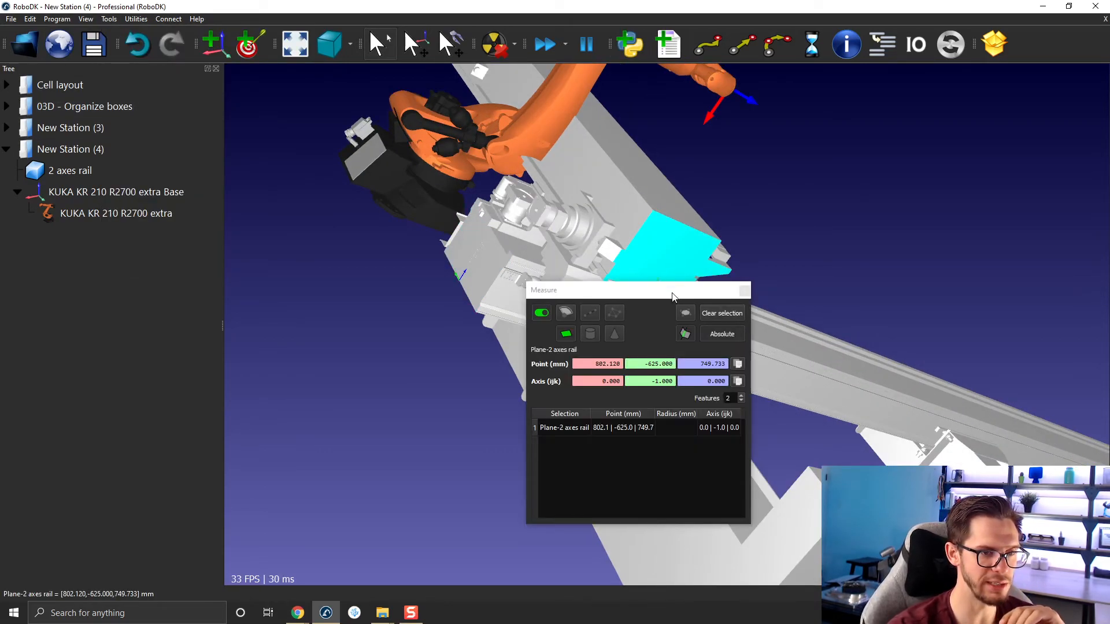
{"action": "left_click_drag", "start_coordinate": [578, 289], "coordinate": [392, 348]}
{"action": "scroll", "coordinate": [652, 300], "scroll_direction": "up", "scroll_amount": 3}
{"action": "scroll", "coordinate": [659, 270], "scroll_direction": "up", "scroll_amount": 2}
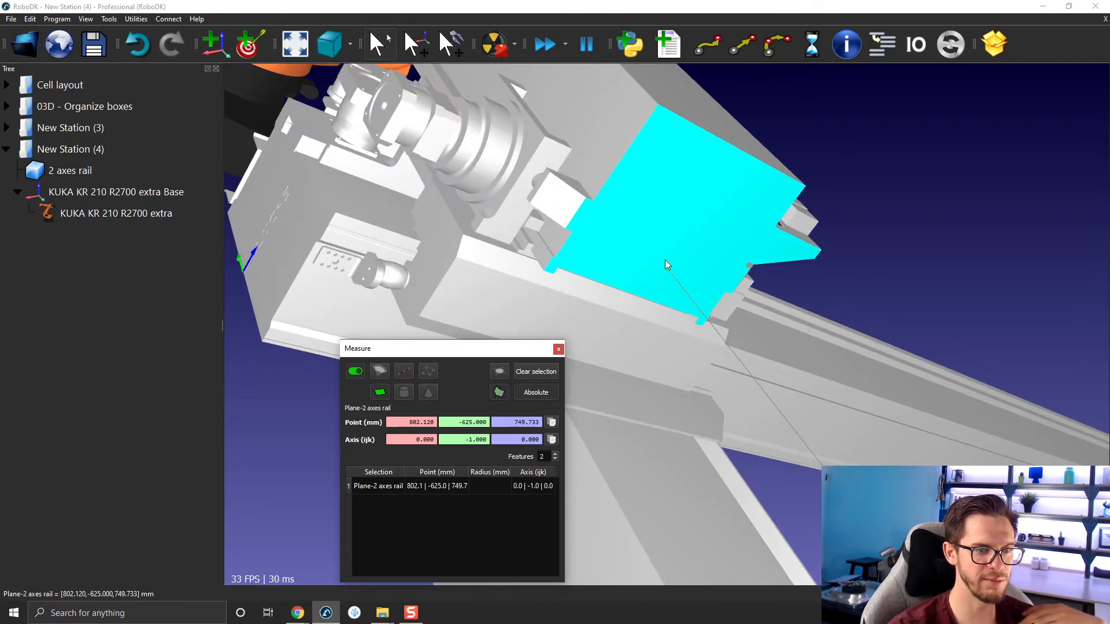
{"action": "mouse_move", "coordinate": [674, 243]}
{"action": "right_mouse_down"}
{"action": "mouse_move", "coordinate": [617, 83]}
{"action": "mouse_move", "coordinate": [748, 189]}
{"action": "mouse_move", "coordinate": [688, 180]}
{"action": "mouse_move", "coordinate": [699, 196]}
{"action": "right_mouse_up"}
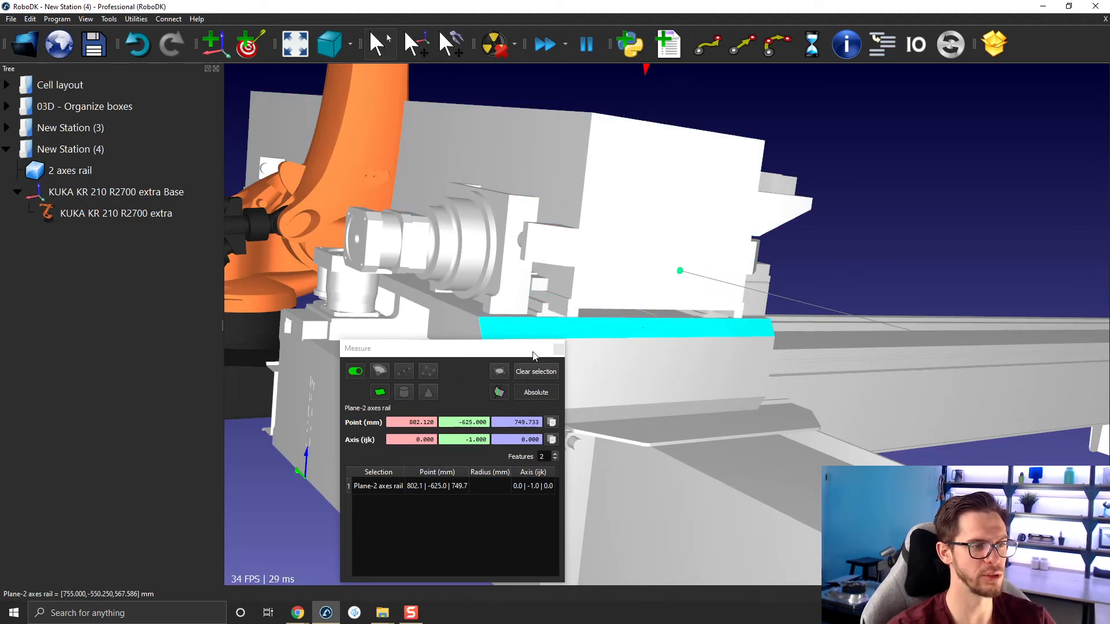
{"action": "left_click", "coordinate": [541, 377]}
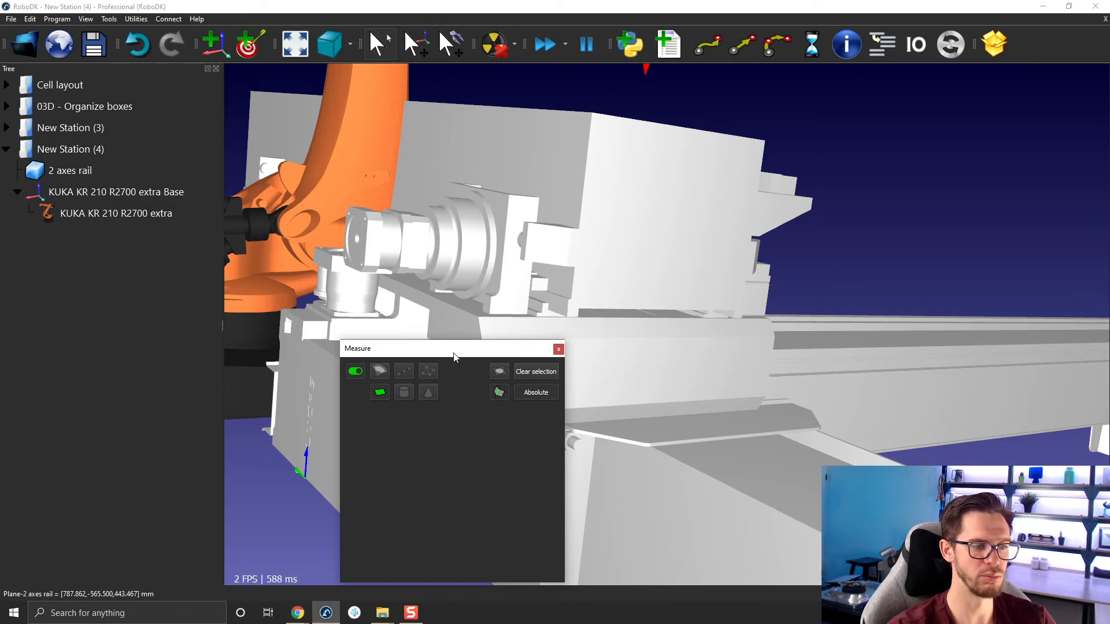
- Measure the distance between the midpoints of the mounting face's upper and lower edges
{"action": "left_click", "coordinate": [402, 373]}
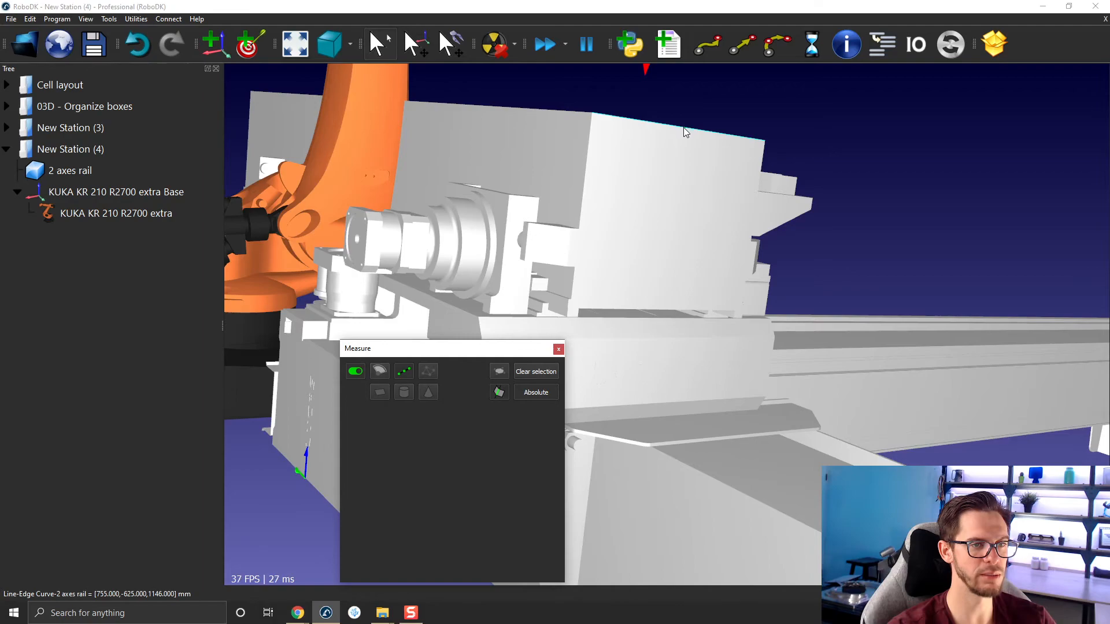
{"action": "scroll", "coordinate": [686, 129], "scroll_direction": "up", "scroll_amount": 5}
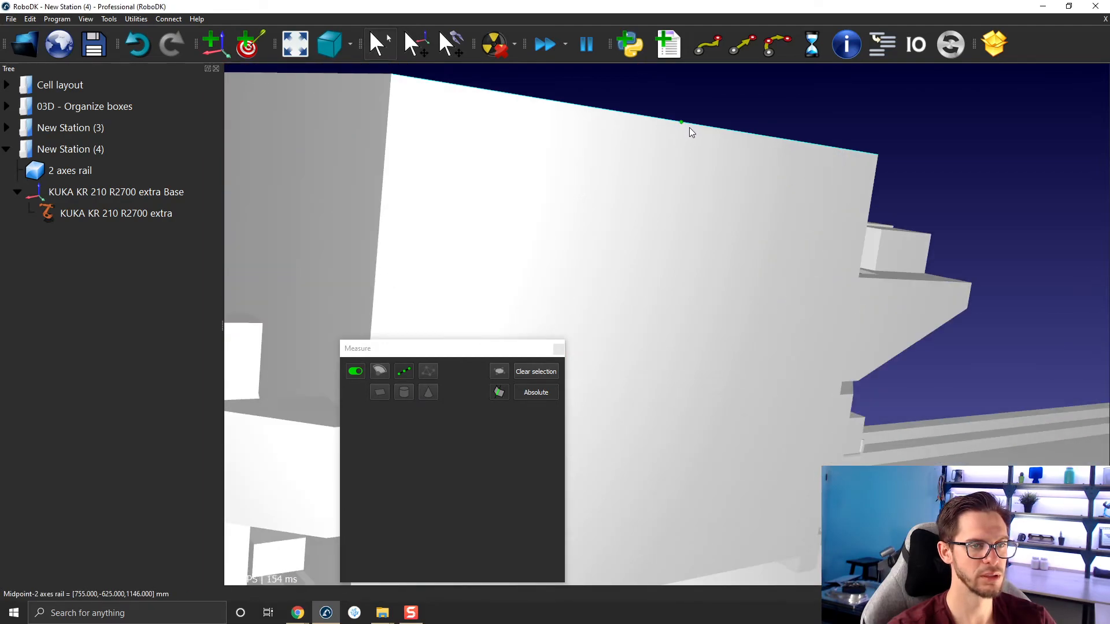
{"action": "left_click", "coordinate": [689, 128]}
{"action": "scroll", "coordinate": [689, 172], "scroll_direction": "down", "scroll_amount": 3}
{"action": "scroll", "coordinate": [662, 310], "scroll_direction": "up", "scroll_amount": 3}
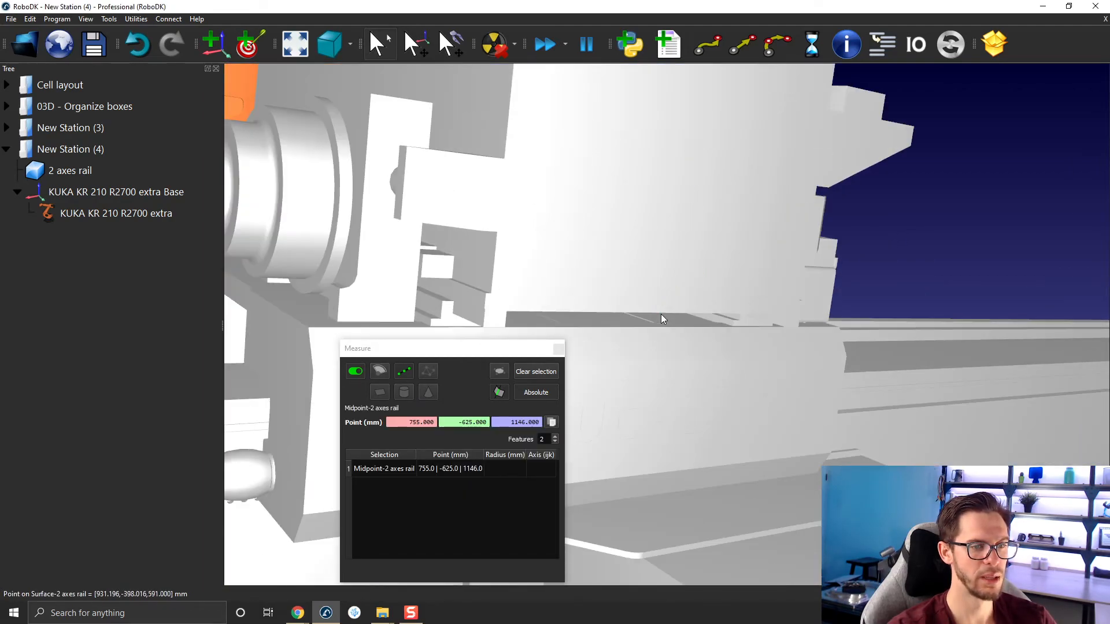
{"action": "left_click", "coordinate": [662, 315]}
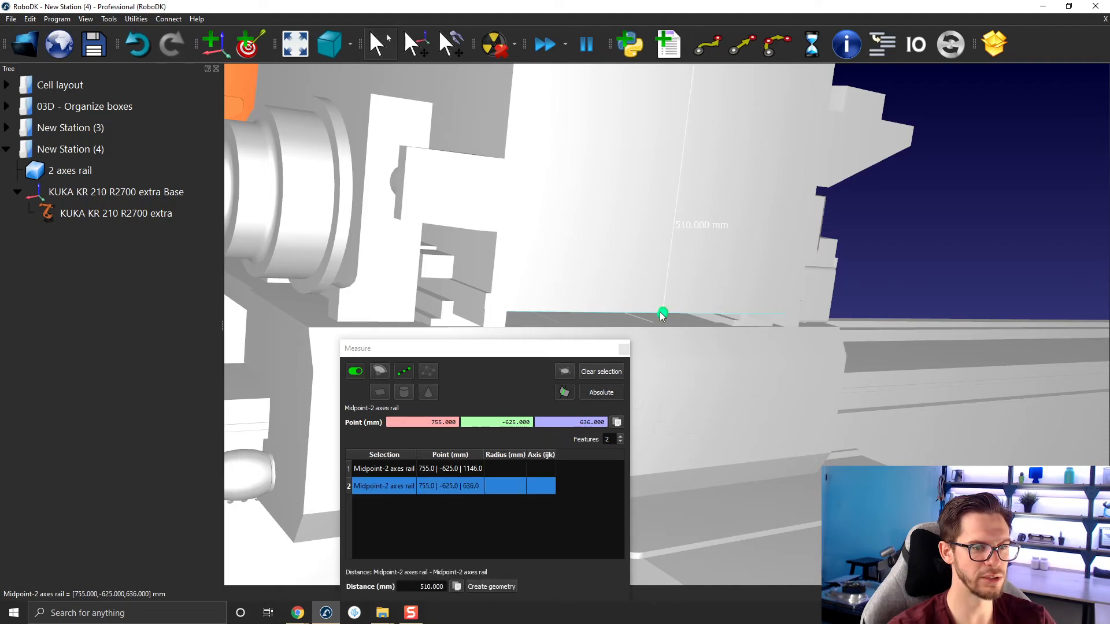
{"action": "scroll", "coordinate": [663, 313], "scroll_direction": "down", "scroll_amount": 4}
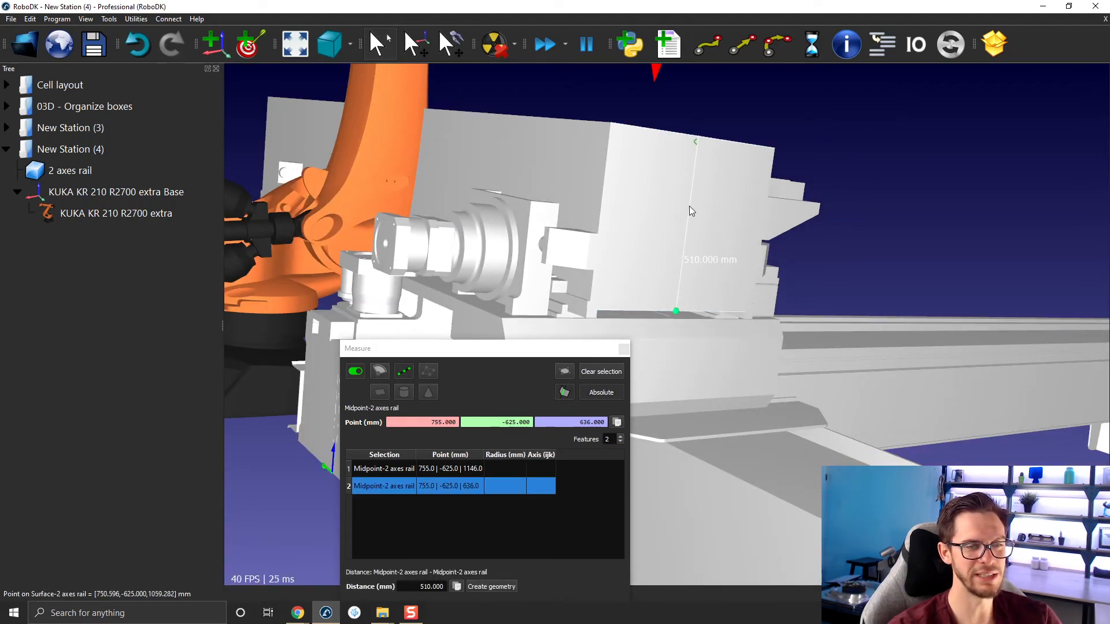
- Create line geometry from the distance measured between the two edge midpoints on the mounting face
{"action": "left_click_drag", "start_coordinate": [509, 352], "coordinate": [400, 62]}
{"action": "scroll", "coordinate": [605, 196], "scroll_direction": "up", "scroll_amount": 3}
{"action": "right_click_drag", "start_coordinate": [603, 192], "coordinate": [701, 190]}
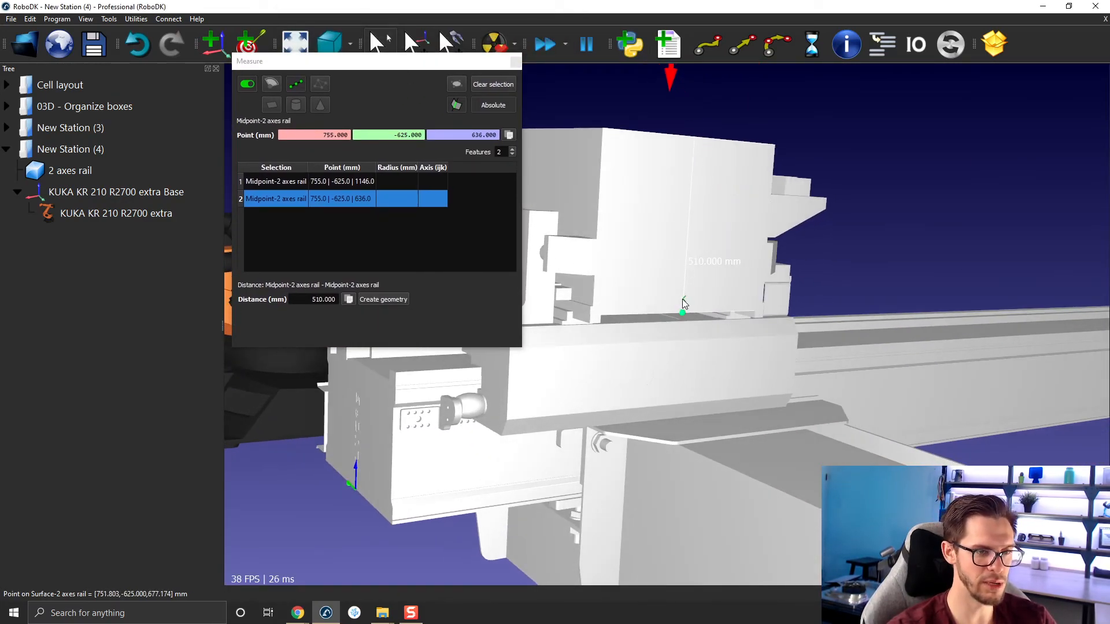
{"action": "left_click", "coordinate": [395, 300]}
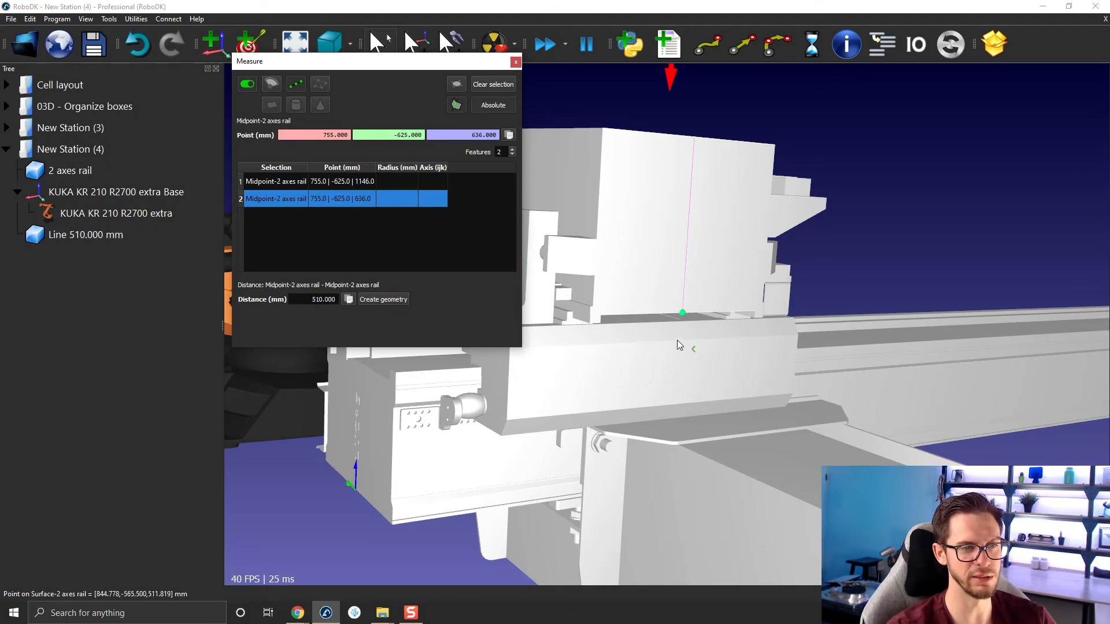
- Clear the measurement selection, measure the new line's center on the mounting face, and copy its point coordinates
{"action": "left_click", "coordinate": [493, 85]}
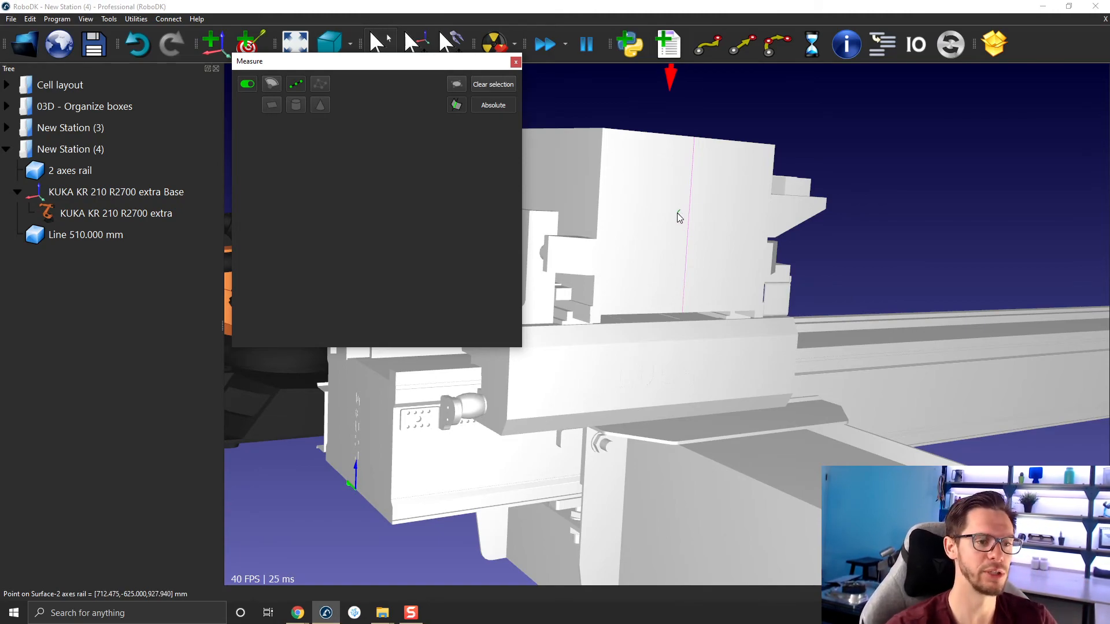
{"action": "scroll", "coordinate": [686, 248], "scroll_direction": "up", "scroll_amount": 2}
{"action": "scroll", "coordinate": [686, 244], "scroll_direction": "up", "scroll_amount": 1}
{"action": "scroll", "coordinate": [691, 210], "scroll_direction": "down", "scroll_amount": 1}
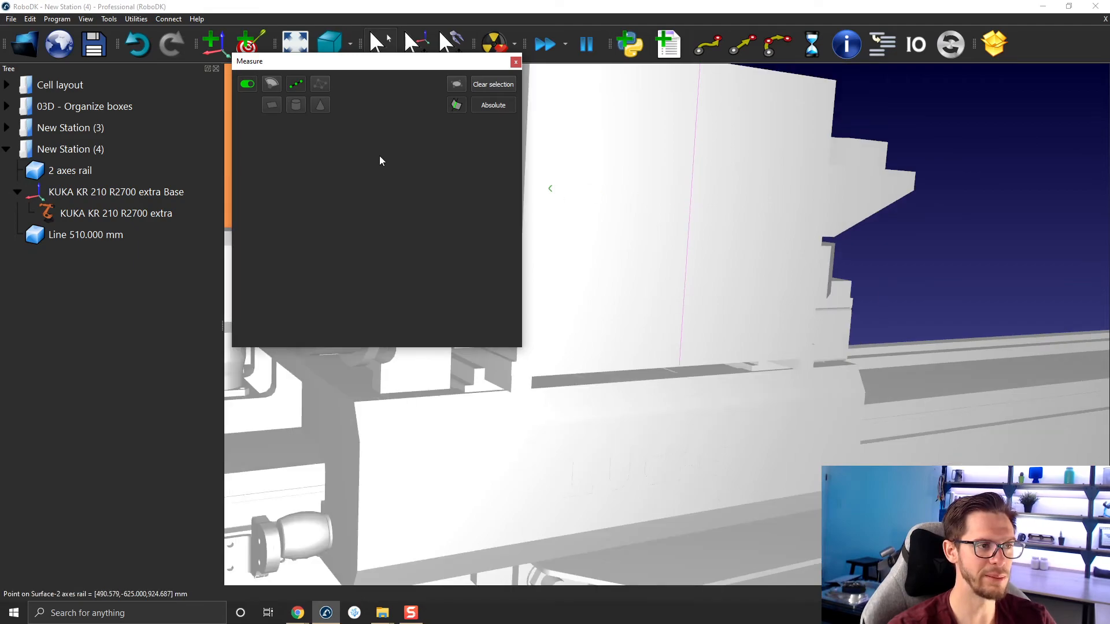
{"action": "left_click", "coordinate": [689, 222]}
{"action": "scroll", "coordinate": [689, 222], "scroll_direction": "down", "scroll_amount": 3}
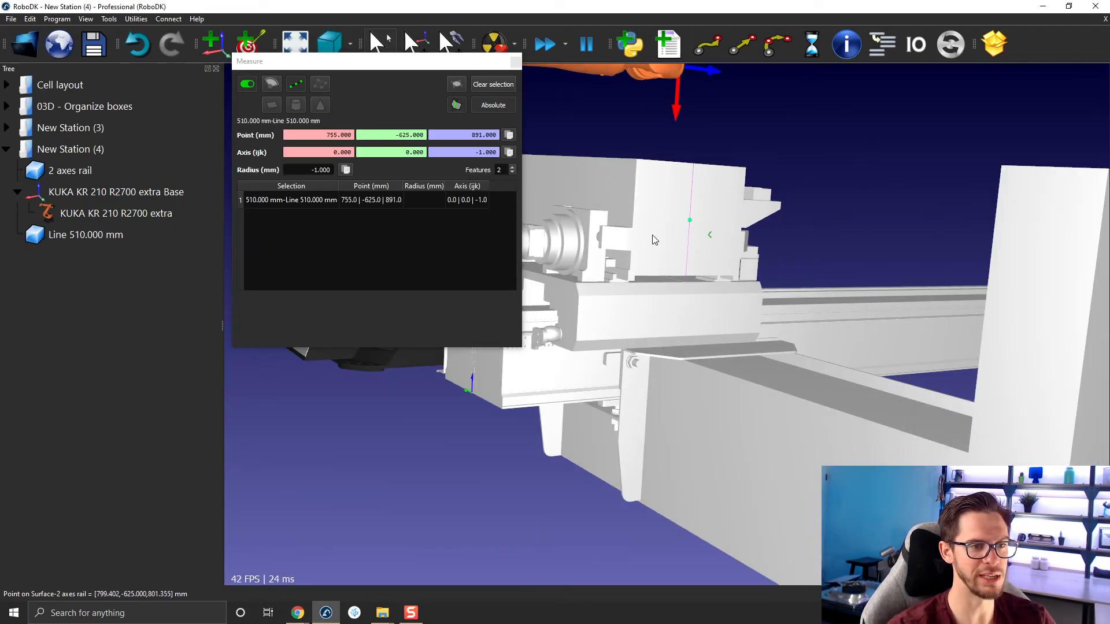
{"action": "left_click", "coordinate": [509, 135]}
- Paste the copied point 755, -625, 891 as the position of the KUKA KR 210 R2700 extra Base frame
{"action": "scroll", "coordinate": [665, 159], "scroll_direction": "down", "scroll_amount": 3}
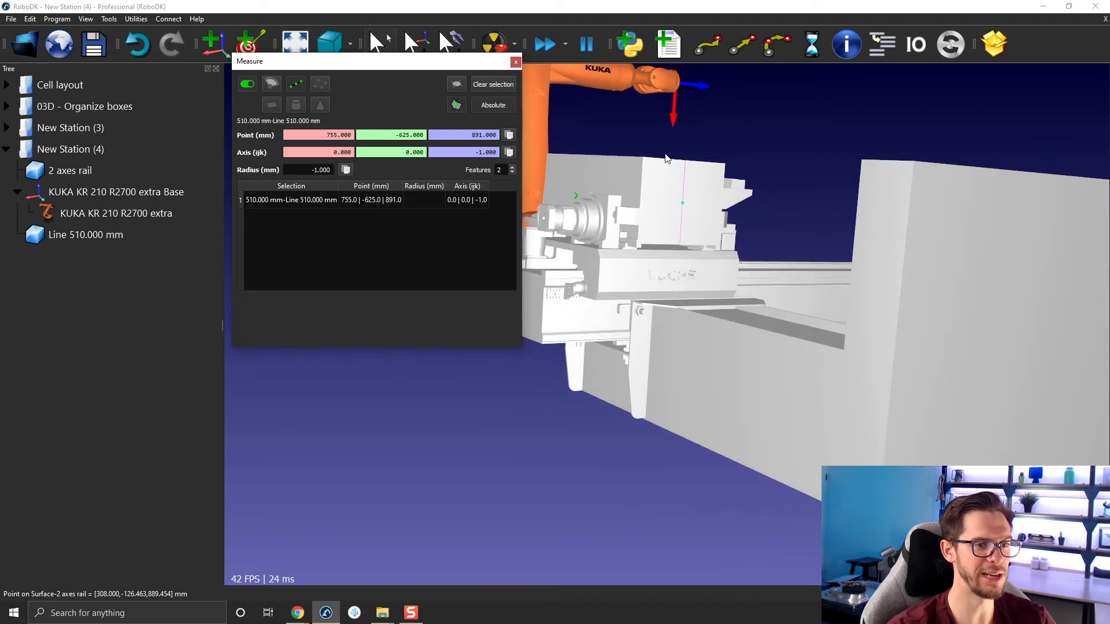
{"action": "middle_click_drag", "start_coordinate": [664, 160], "coordinate": [843, 220]}
{"action": "left_click", "coordinate": [109, 200]}
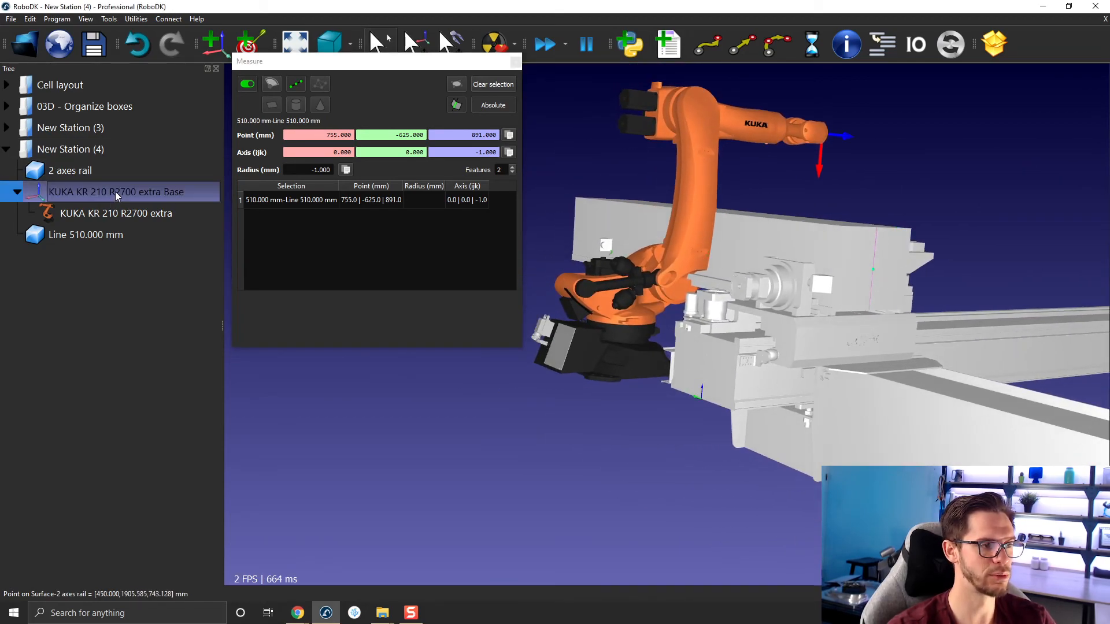
{"action": "double_click", "coordinate": [116, 194]}
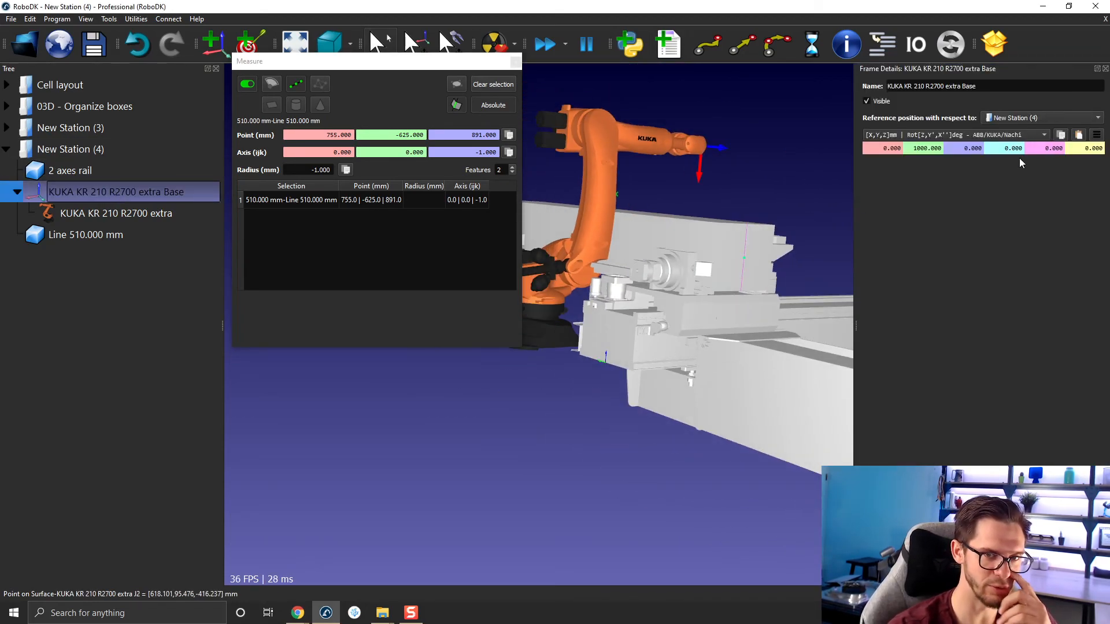
{"action": "left_click", "coordinate": [1078, 135]}
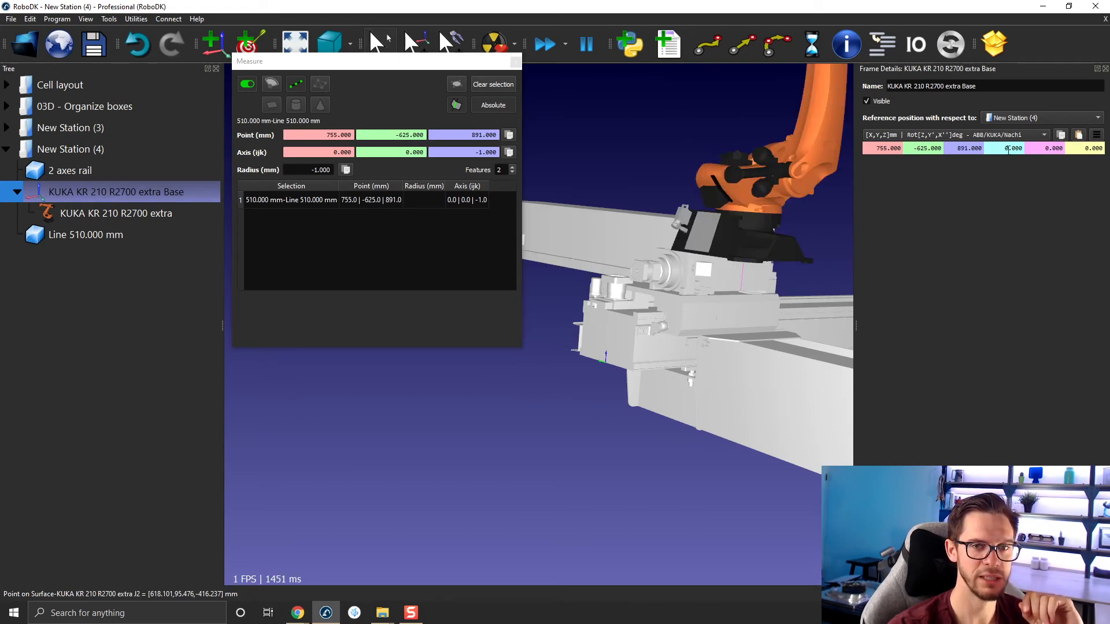
- Set the KUKA base's last two rotation values to -90° and 90° to mount it on the rail face, and close the Measure tool
{"action": "scroll", "coordinate": [1041, 150], "scroll_direction": "down", "scroll_amount": 1}
{"action": "scroll", "coordinate": [1041, 150], "scroll_direction": "up", "scroll_amount": 2}
{"action": "scroll", "coordinate": [1084, 148], "scroll_direction": "down", "scroll_amount": 1}
{"action": "scroll", "coordinate": [1085, 148], "scroll_direction": "up", "scroll_amount": 2}
{"action": "scroll", "coordinate": [1087, 148], "scroll_direction": "up", "scroll_amount": 15}
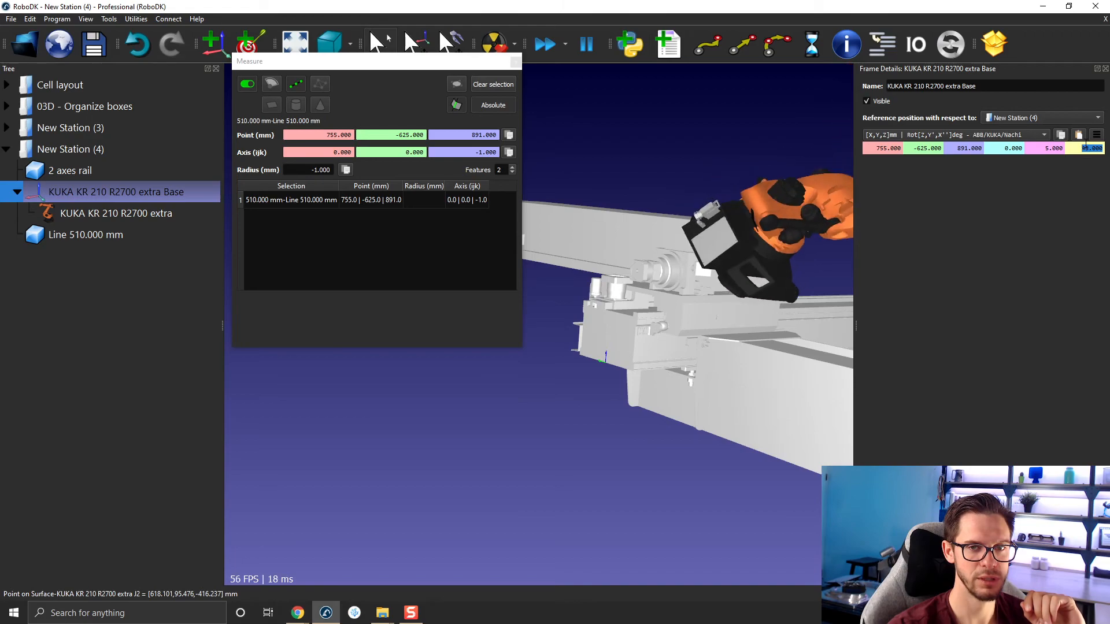
{"action": "scroll", "coordinate": [1091, 148], "scroll_direction": "up", "scroll_amount": 2}
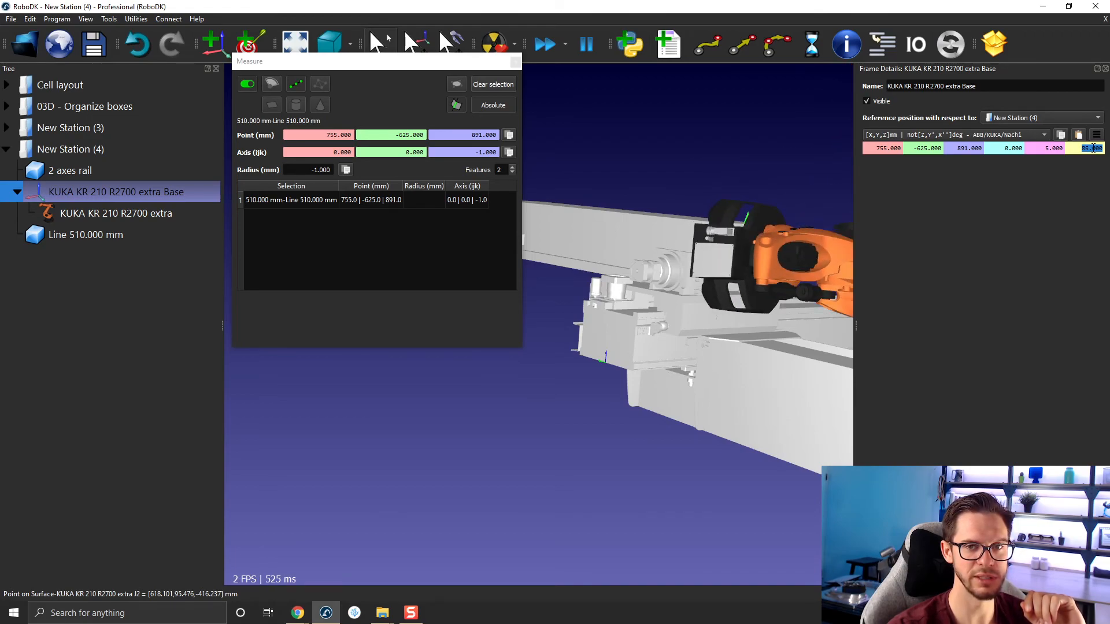
{"action": "scroll", "coordinate": [1038, 151], "scroll_direction": "up", "scroll_amount": 2}
{"action": "scroll", "coordinate": [1039, 150], "scroll_direction": "down", "scroll_amount": 20}
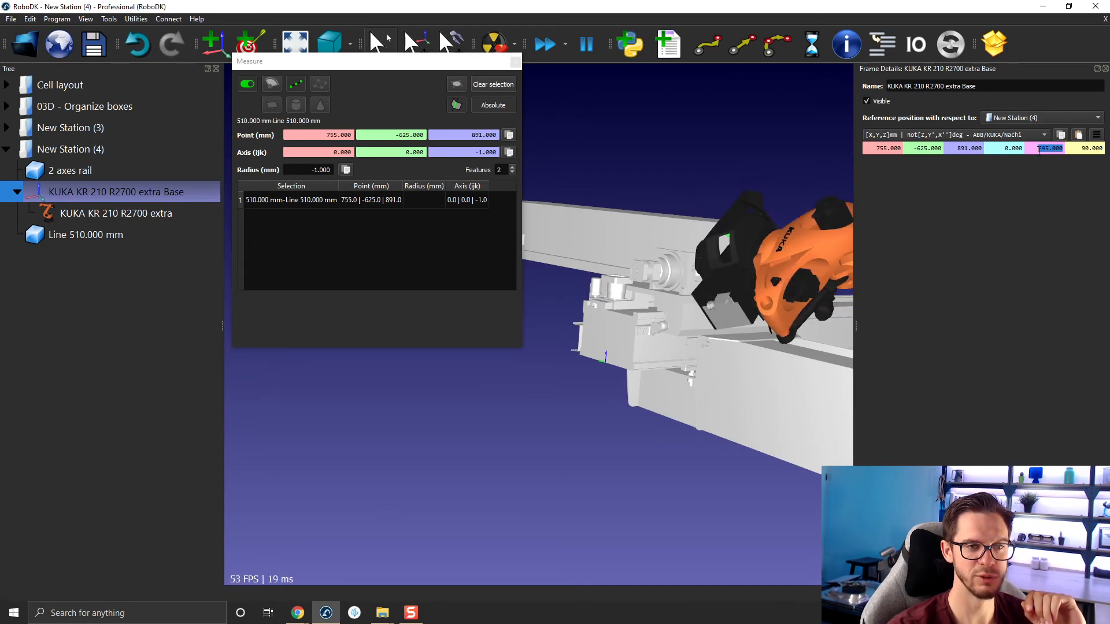
{"action": "scroll", "coordinate": [728, 231], "scroll_direction": "down", "scroll_amount": 3}
{"action": "right_click_drag", "start_coordinate": [728, 231], "coordinate": [605, 193]}
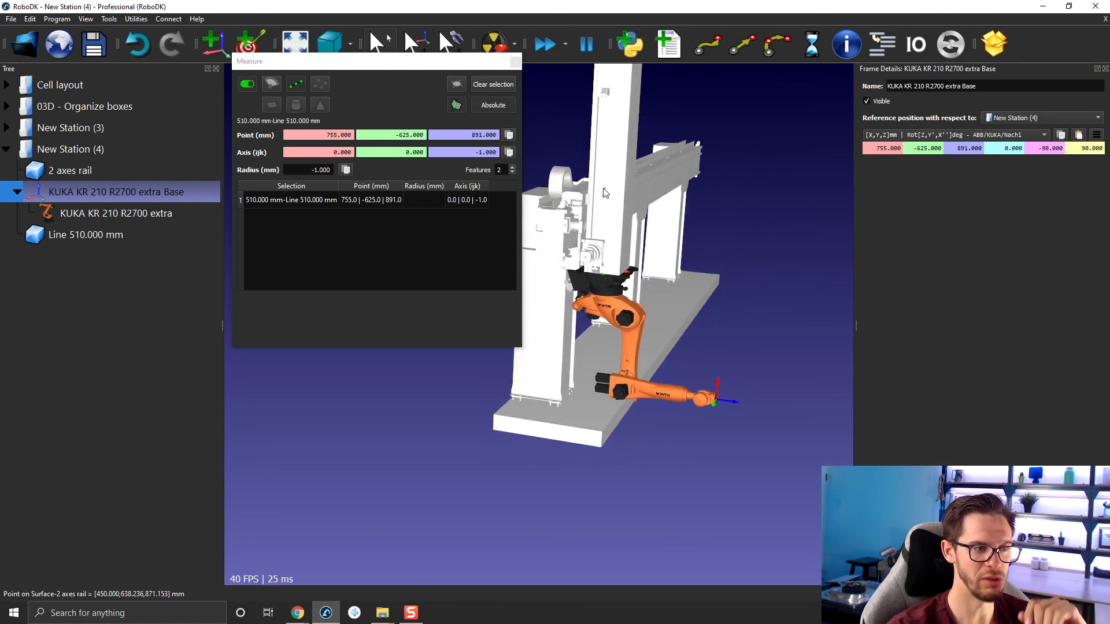
{"action": "left_click", "coordinate": [515, 62]}
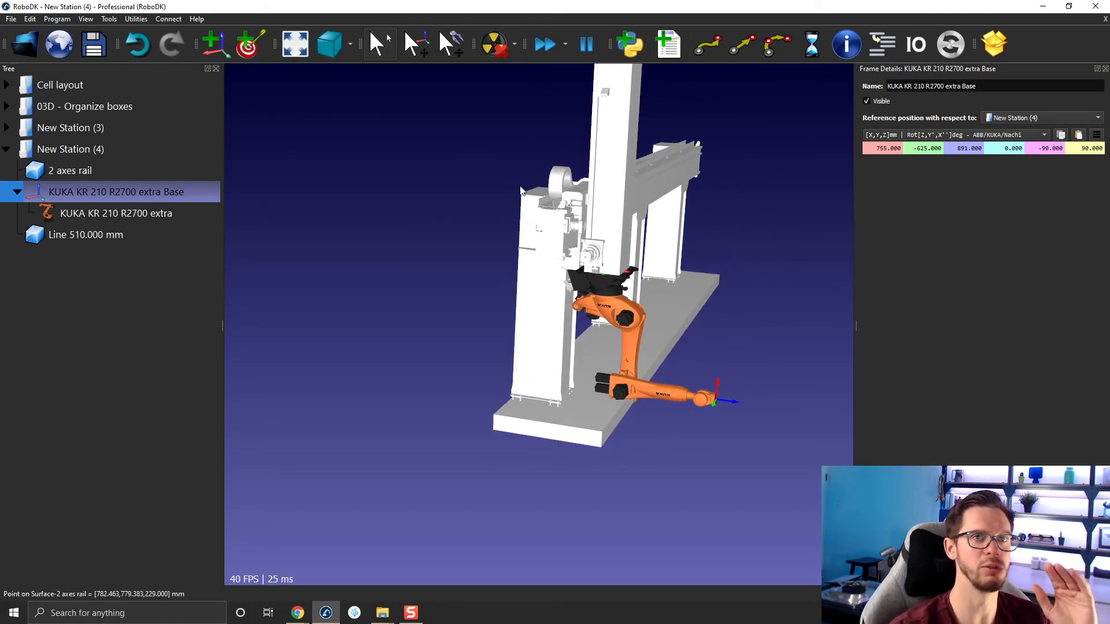